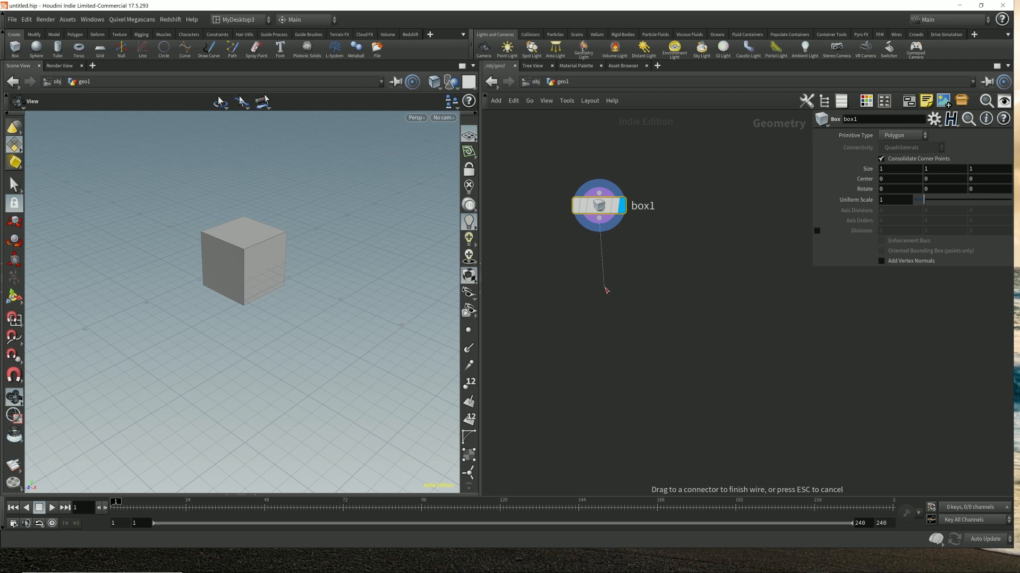
- Add a Transform node fed by the box and translate the box 1.6 in Y
{"action": "key", "text": "Tab"}
{"action": "type", "text": "rt"}
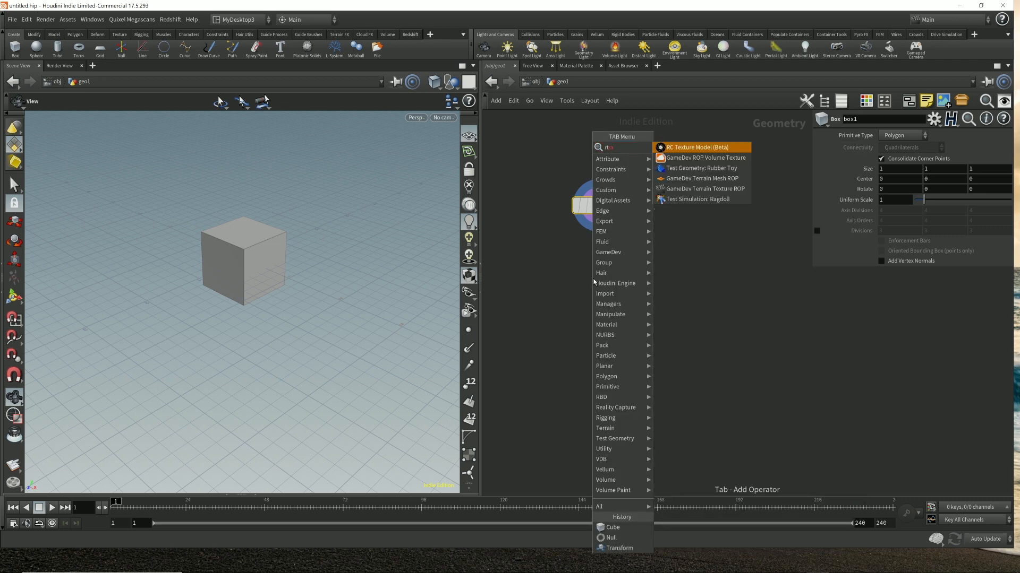
{"action": "key", "text": "BackSpace"}
{"action": "key", "text": "BackSpace"}
{"action": "type", "text": "tran"}
{"action": "key", "text": "Return"}
{"action": "left_click", "coordinate": [592, 278]}
{"action": "left_click_drag", "start_coordinate": [598, 274], "coordinate": [599, 265]}
{"action": "middle_click_drag", "start_coordinate": [933, 176], "coordinate": [983, 178]}
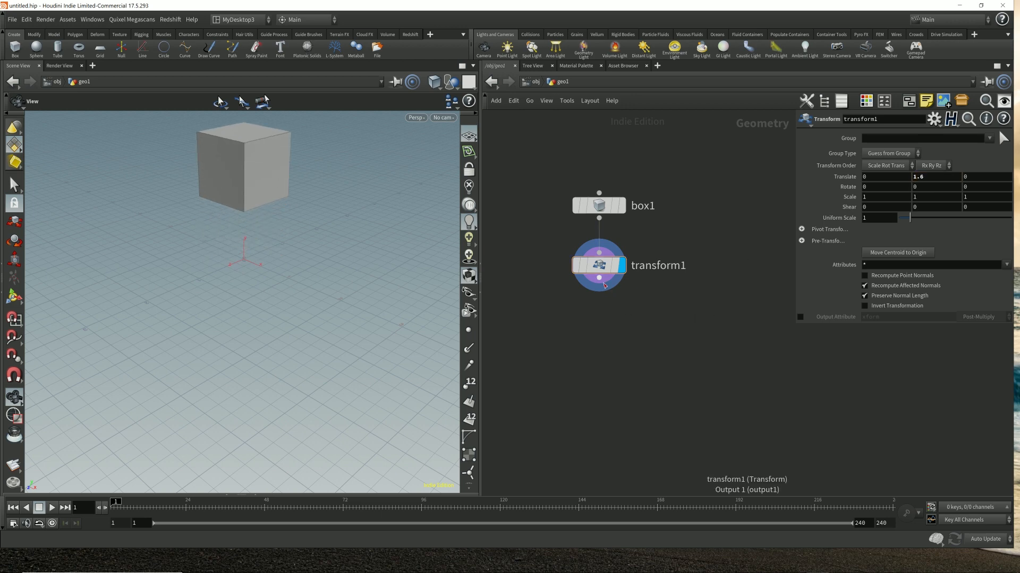
- Add a Null node fed by the Transform node and name it OUT
{"action": "key", "text": "Tab"}
{"action": "type", "text": "null"}
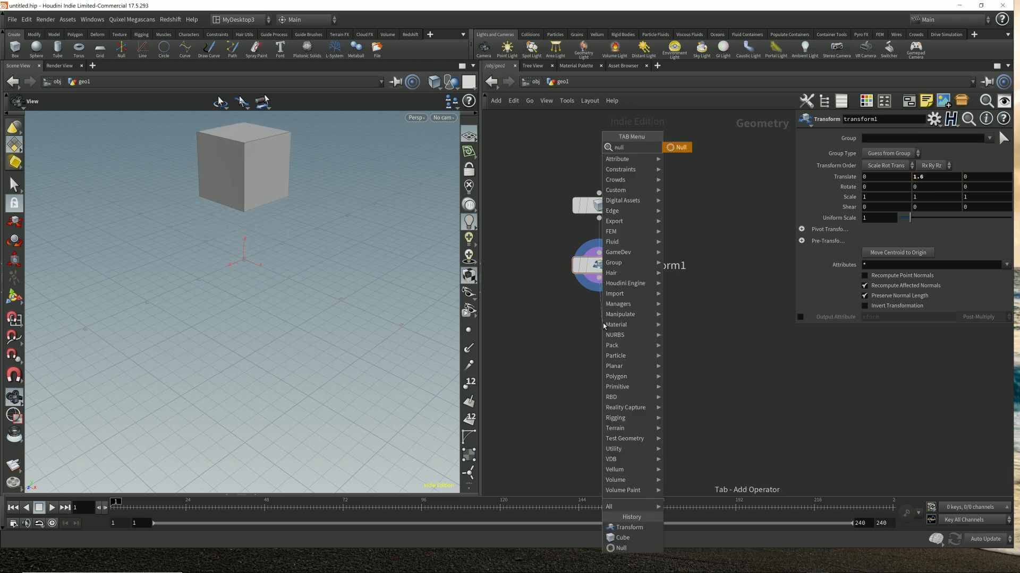
{"action": "key", "text": "Return"}
{"action": "left_click", "coordinate": [598, 330]}
{"action": "double_click", "coordinate": [635, 331]}
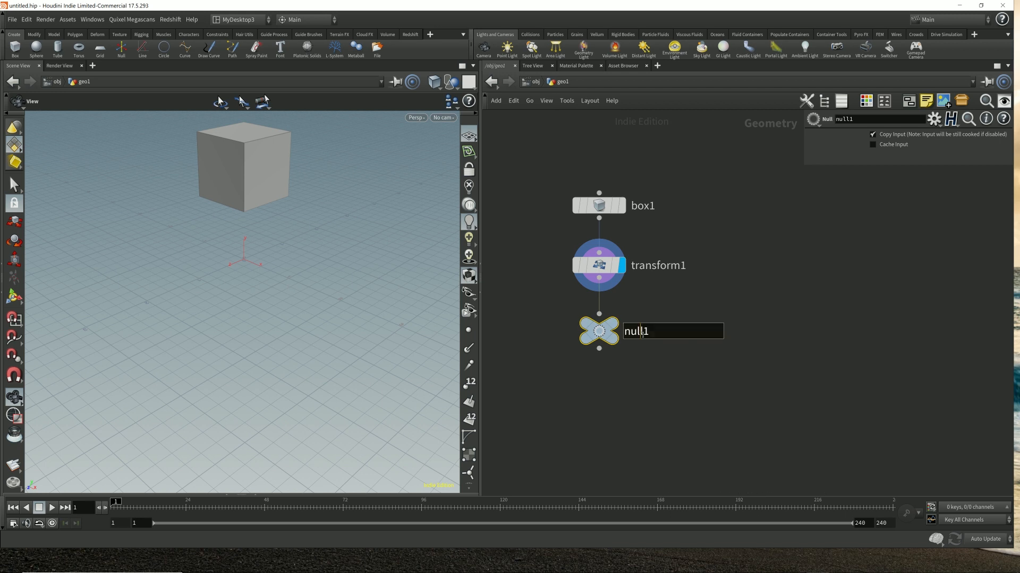
{"action": "type", "text": "OUT"}
{"action": "key", "text": "Return"}
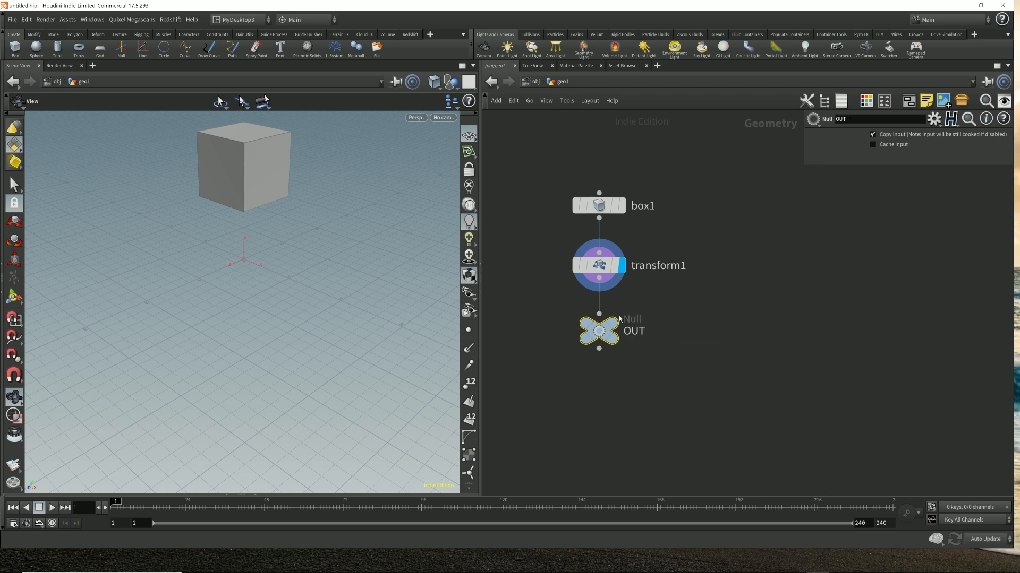
- Return to the object level and rename the box's geometry object as emitter
{"action": "left_click", "coordinate": [536, 81]}
{"action": "double_click", "coordinate": [656, 213]}
{"action": "type", "text": "emitter"}
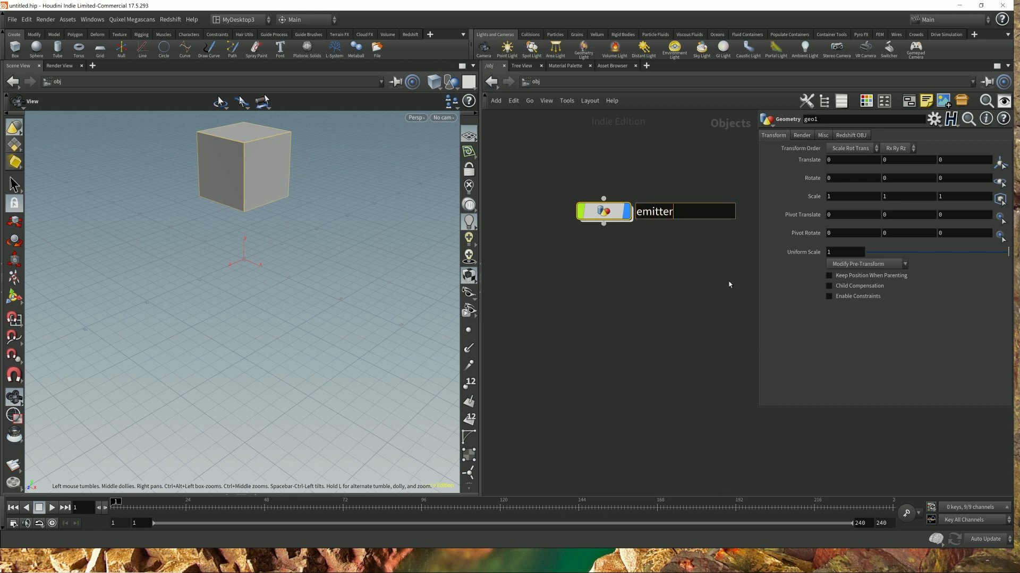
{"action": "key", "text": "Return"}
- Add a second Geometry object below emitter and name it flip_sim
{"action": "left_click", "coordinate": [619, 256]}
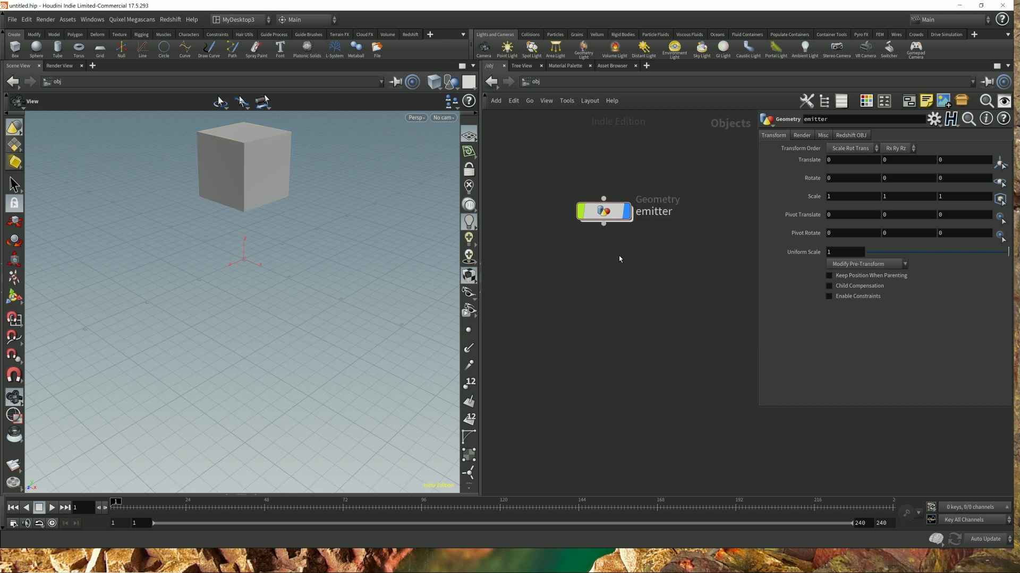
{"action": "key", "text": "Tab"}
{"action": "type", "text": "geo"}
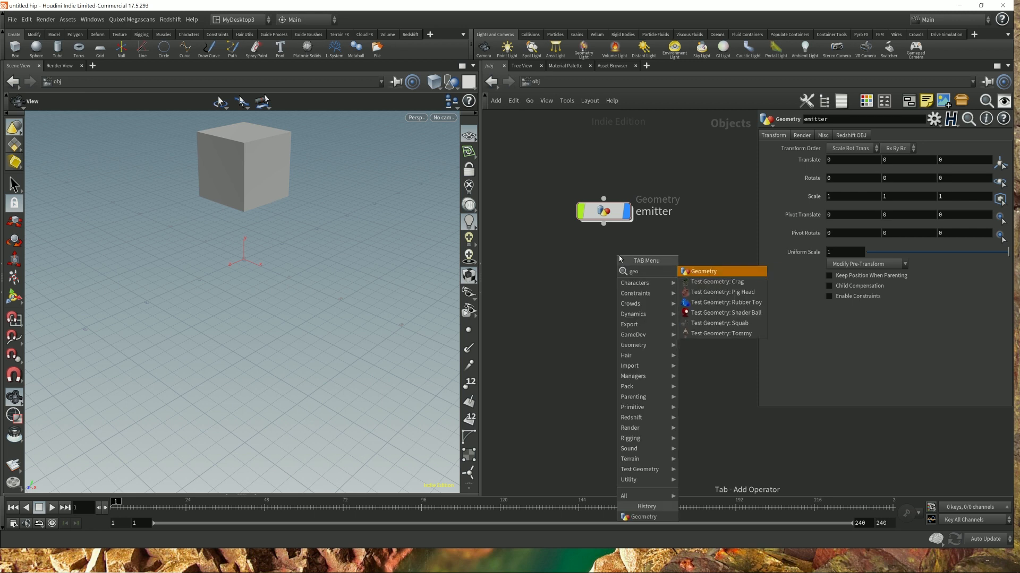
{"action": "key", "text": "Return"}
{"action": "left_click", "coordinate": [607, 267]}
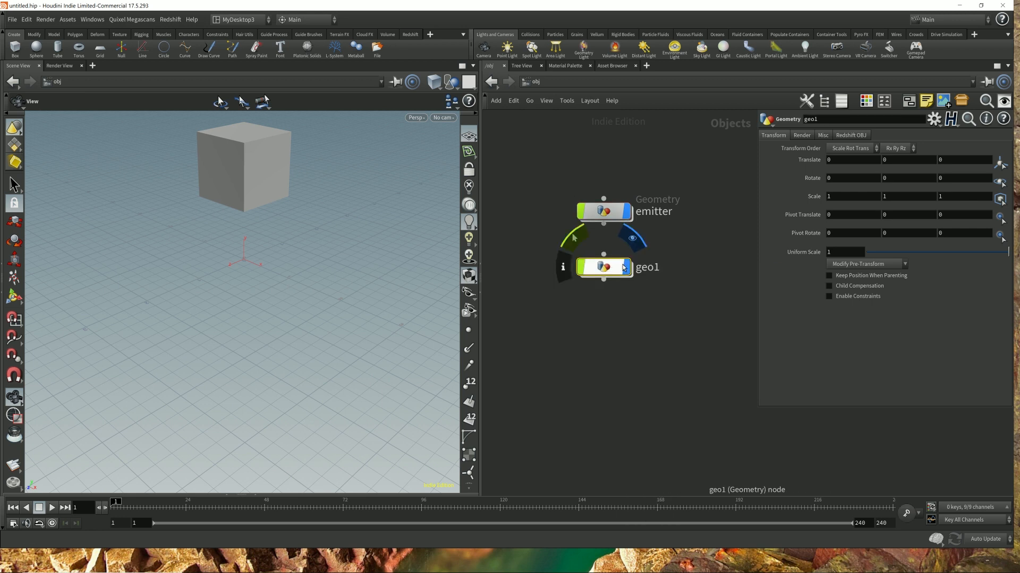
{"action": "double_click", "coordinate": [653, 268]}
{"action": "type", "text": "f"}
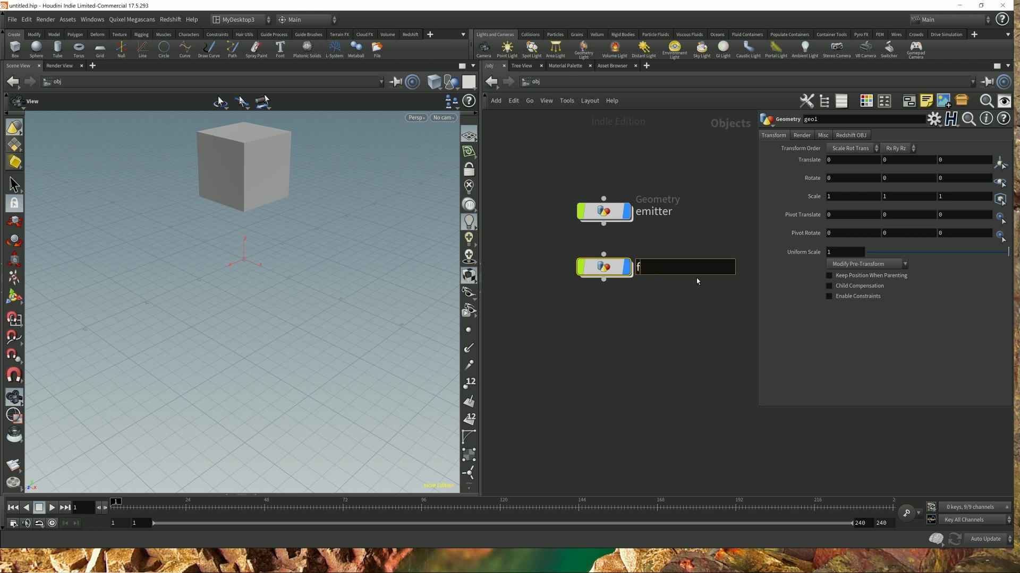
{"action": "type", "text": "lip_sim"}
{"action": "key", "text": "Return"}
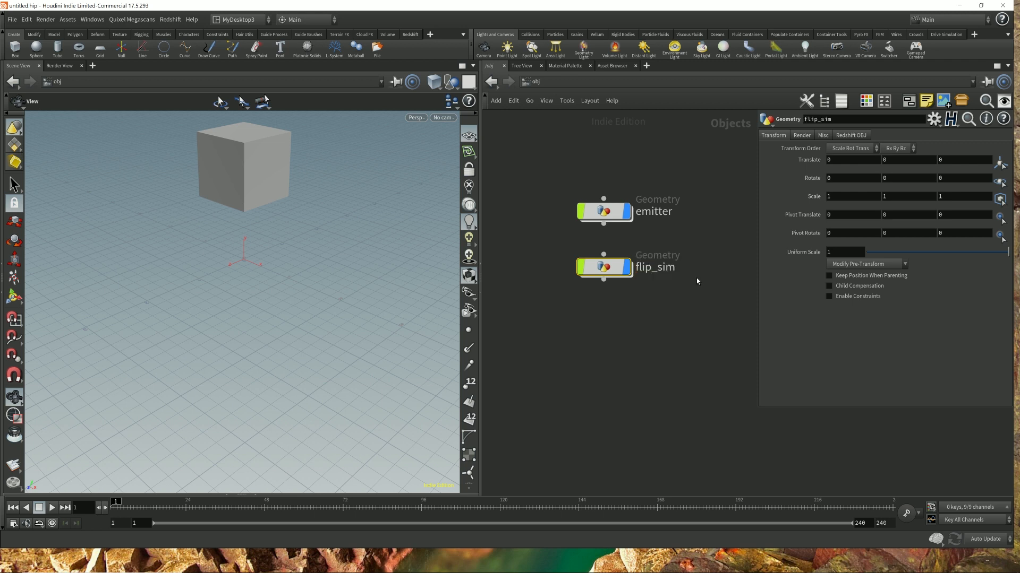
- Add a DOP Network node inside the flip_sim object
{"action": "double_click", "coordinate": [621, 274]}
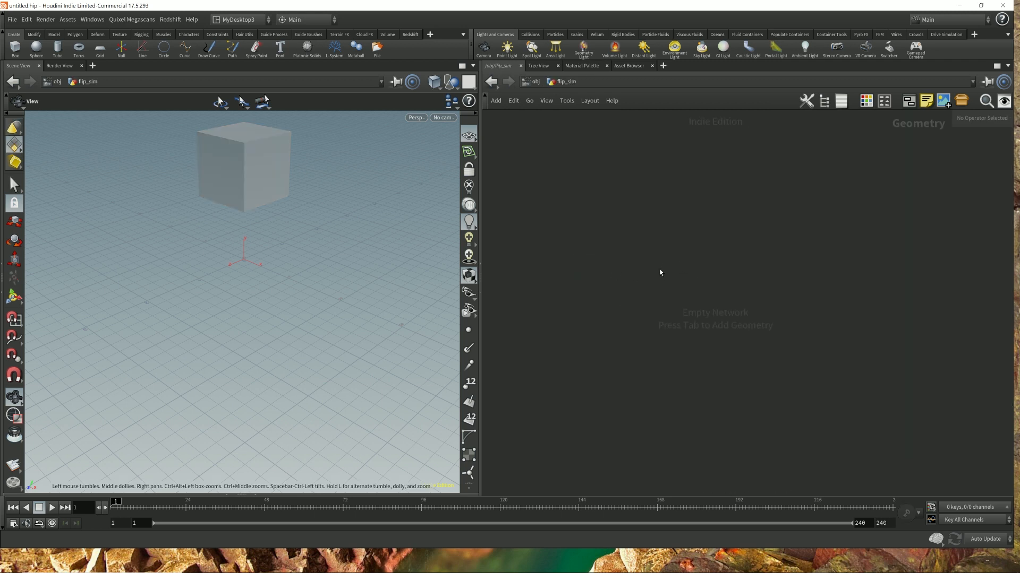
{"action": "key", "text": "Tab"}
{"action": "type", "text": "dop"}
{"action": "key", "text": "Return"}
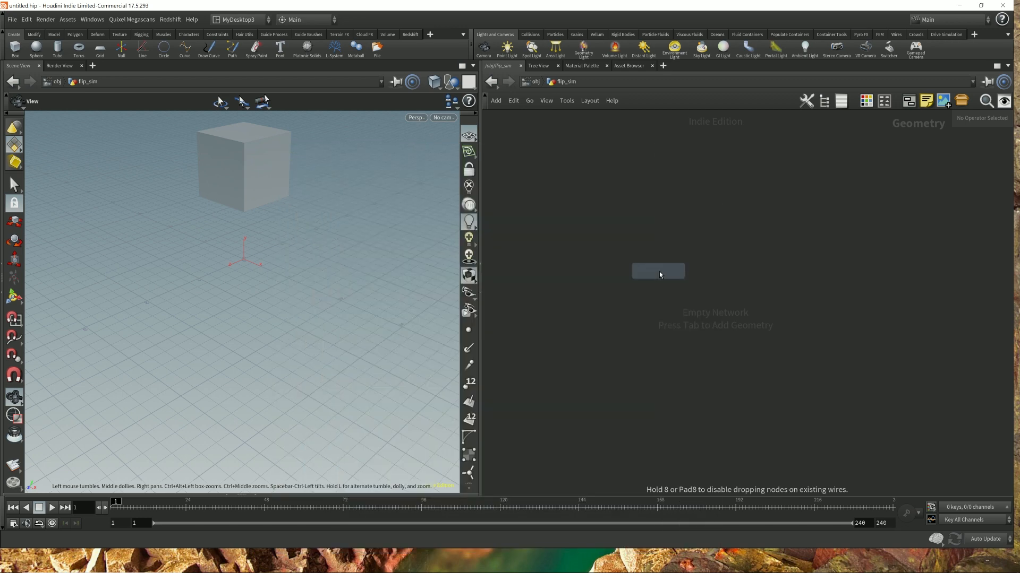
{"action": "left_click", "coordinate": [590, 248]}
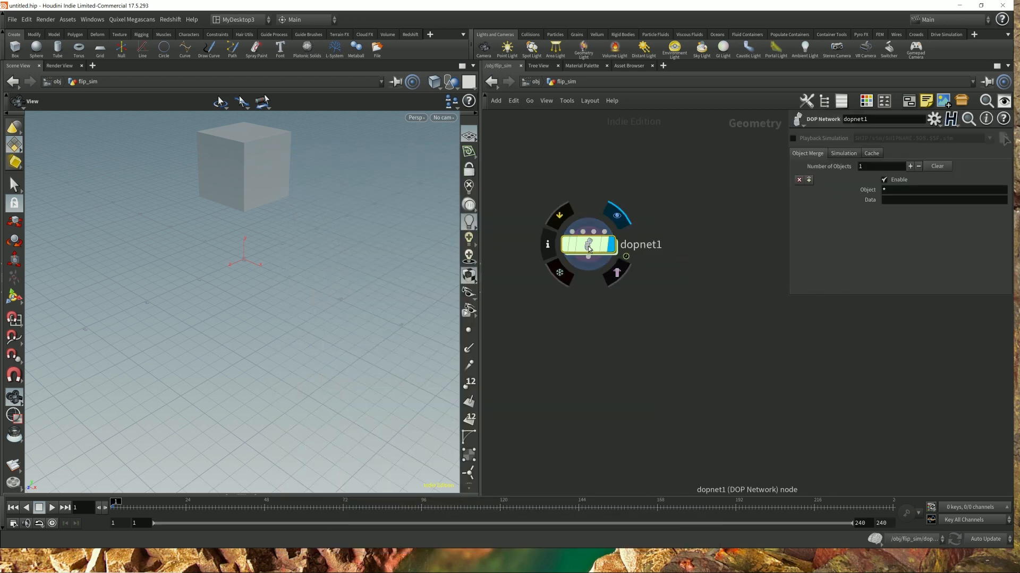
- Inside the DOP network, move the output node lower and wire a new FLIP Object node into it
{"action": "double_click", "coordinate": [588, 247]}
{"action": "left_click_drag", "start_coordinate": [750, 309], "coordinate": [600, 438]}
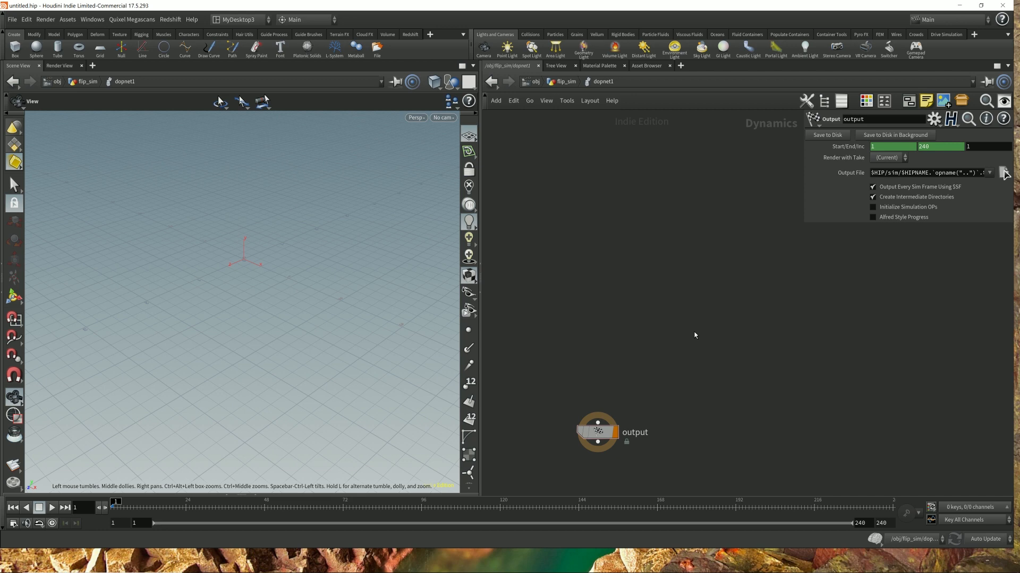
{"action": "key", "text": "Tab"}
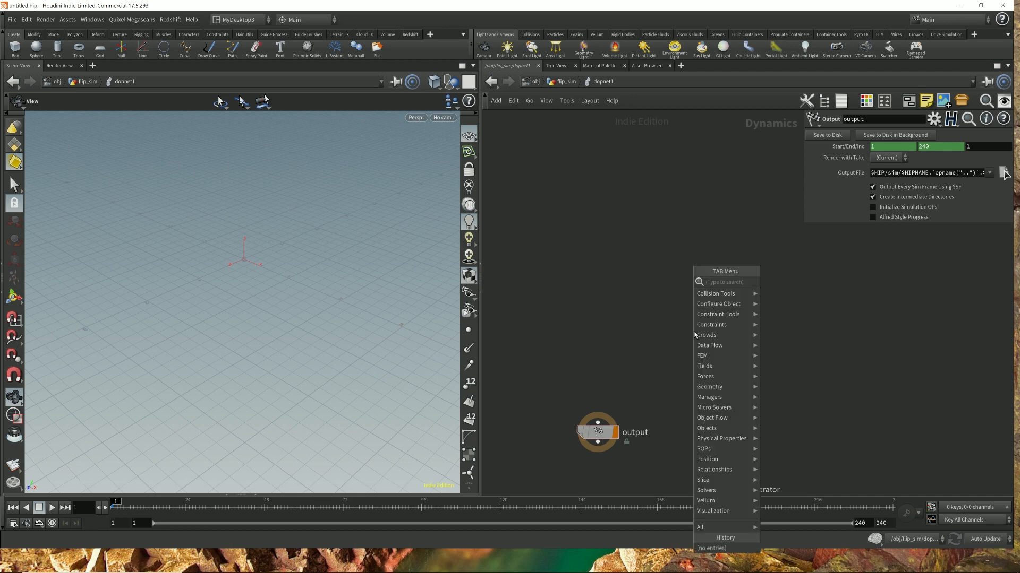
{"action": "type", "text": "flip"}
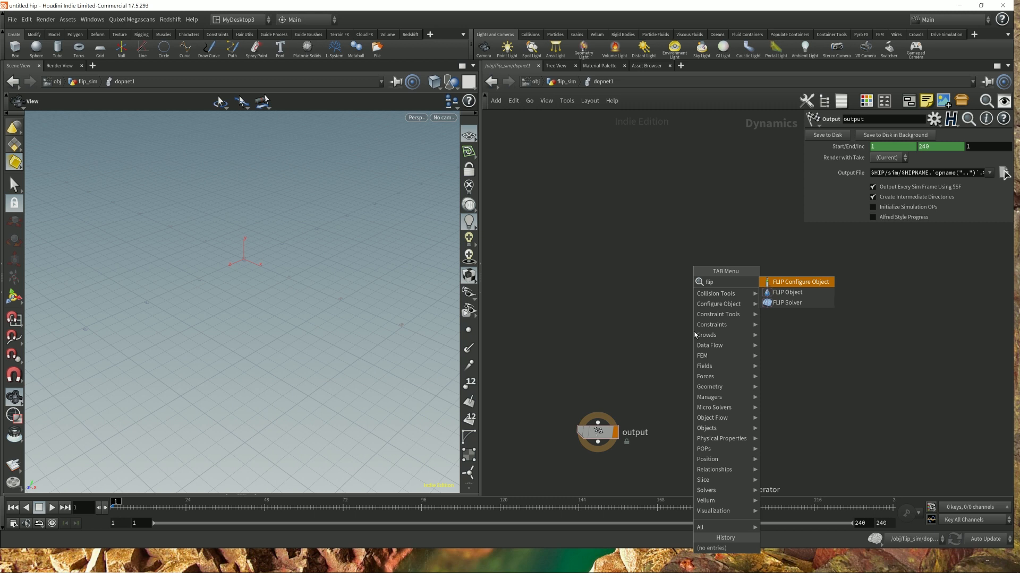
{"action": "key", "text": "Down"}
{"action": "key", "text": "Return"}
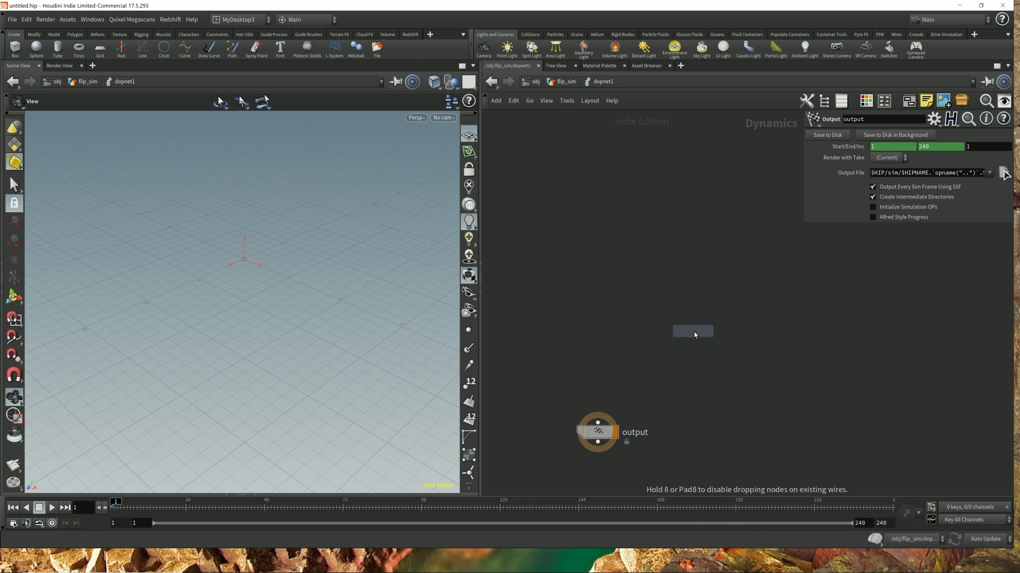
{"action": "left_click", "coordinate": [599, 273]}
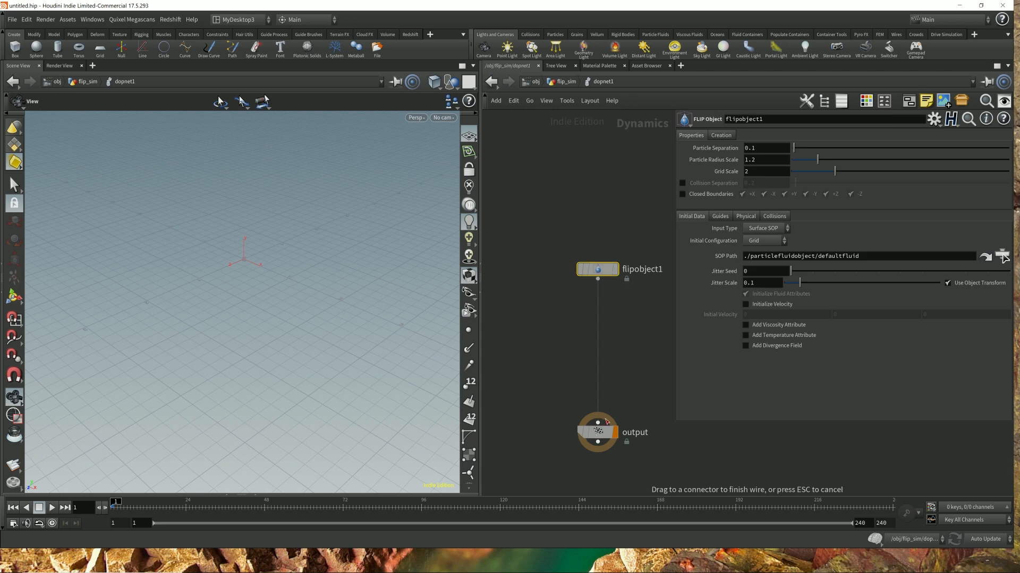
{"action": "middle_click_drag", "start_coordinate": [642, 359], "coordinate": [624, 368]}
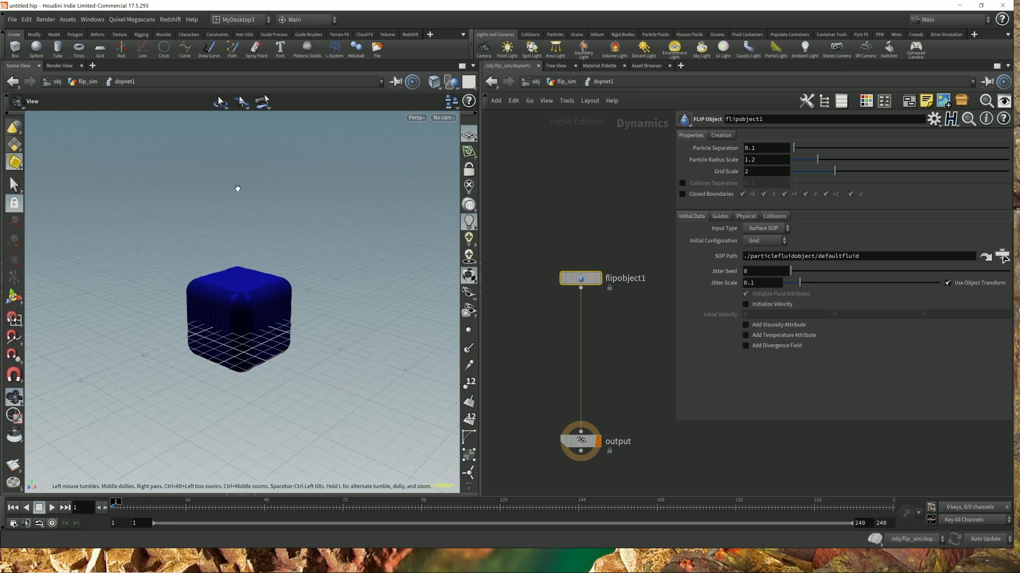
{"action": "mouse_move", "coordinate": [255, 325]}
{"action": "left_mouse_down"}
{"action": "mouse_move", "coordinate": [261, 298]}
{"action": "mouse_move", "coordinate": [313, 313]}
{"action": "mouse_move", "coordinate": [257, 320]}
{"action": "mouse_move", "coordinate": [246, 336]}
{"action": "left_mouse_up"}
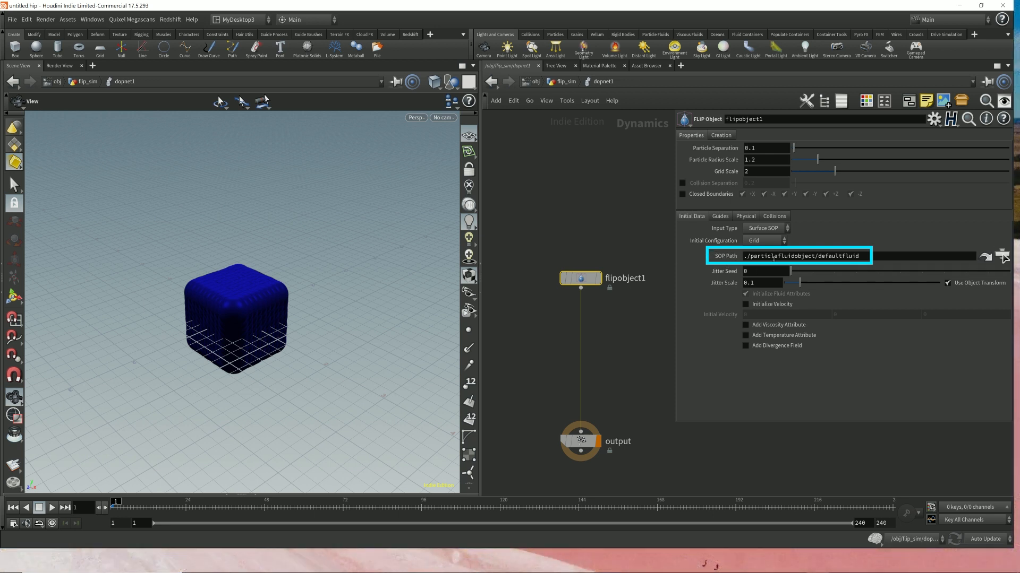
{"action": "left_click_drag", "start_coordinate": [940, 260], "coordinate": [738, 257]}
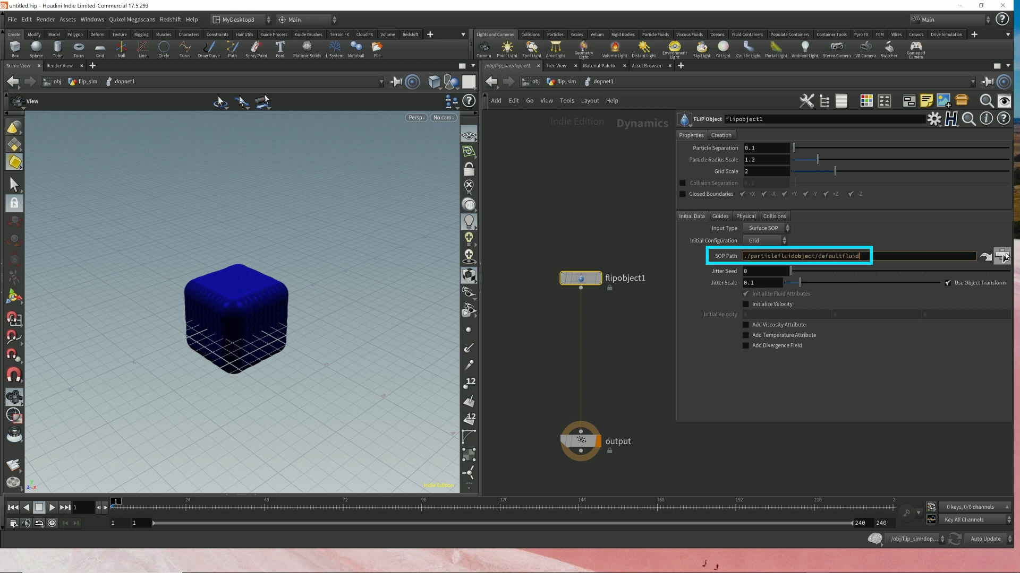
{"action": "left_click", "coordinate": [1003, 257]}
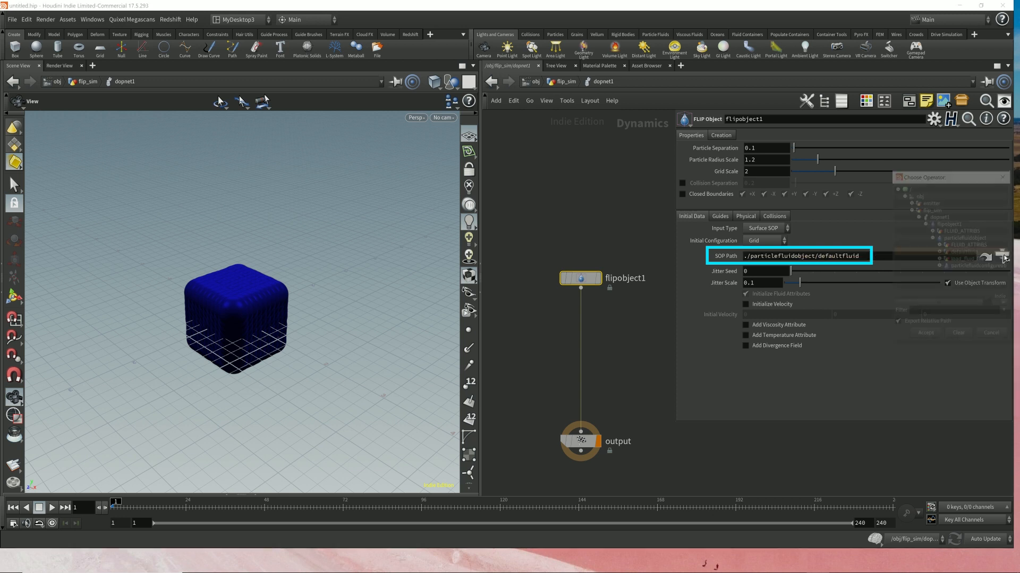
{"action": "left_click", "coordinate": [918, 217]}
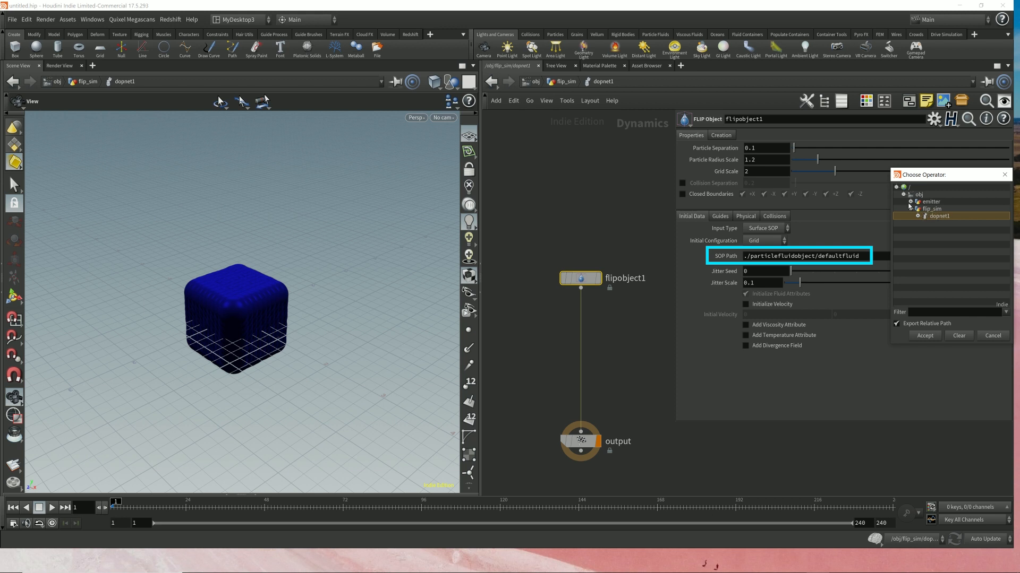
{"action": "left_click", "coordinate": [911, 203]}
{"action": "left_click", "coordinate": [935, 209]}
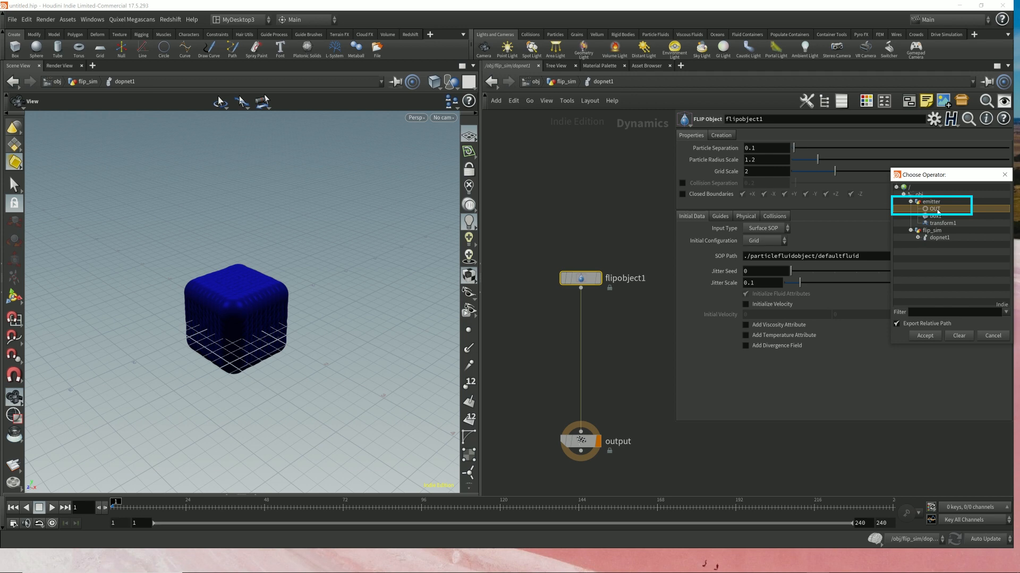
{"action": "left_click", "coordinate": [1001, 341]}
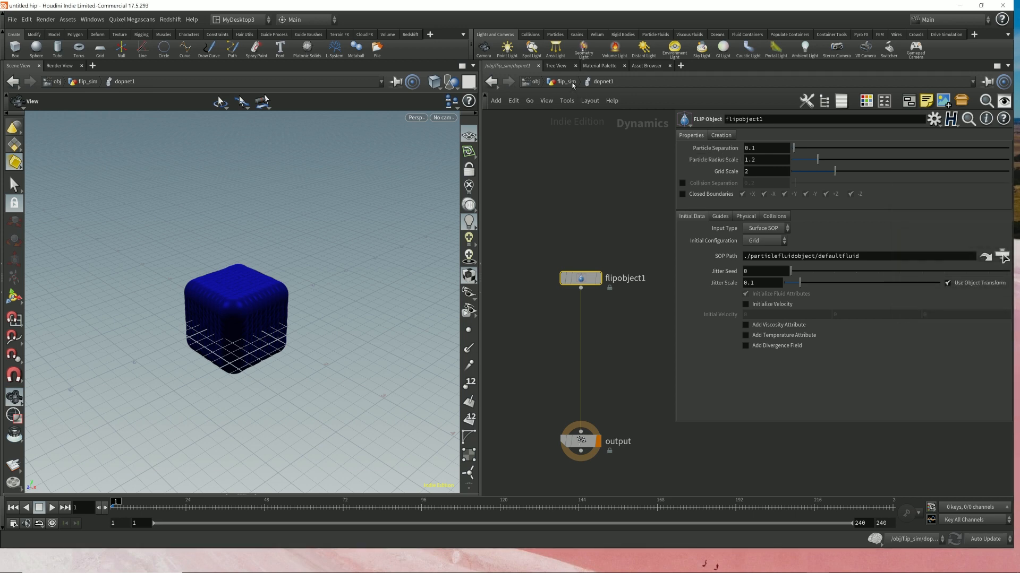
- Return to the flip_sim network, add an Object Merge node above the DOP network and make it the displayed node
{"action": "left_click", "coordinate": [569, 82]}
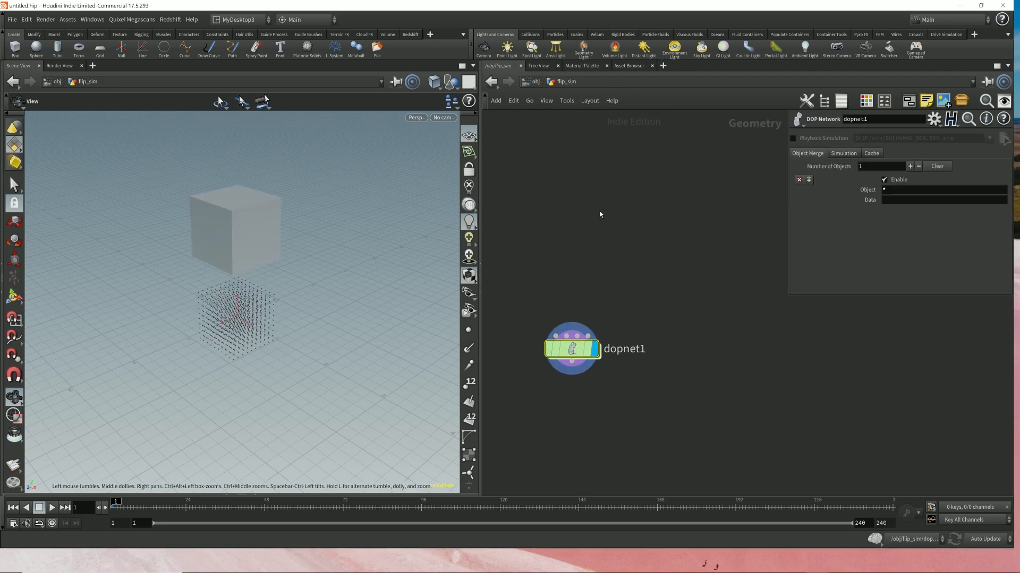
{"action": "key", "text": "Tab"}
{"action": "type", "text": "obj"}
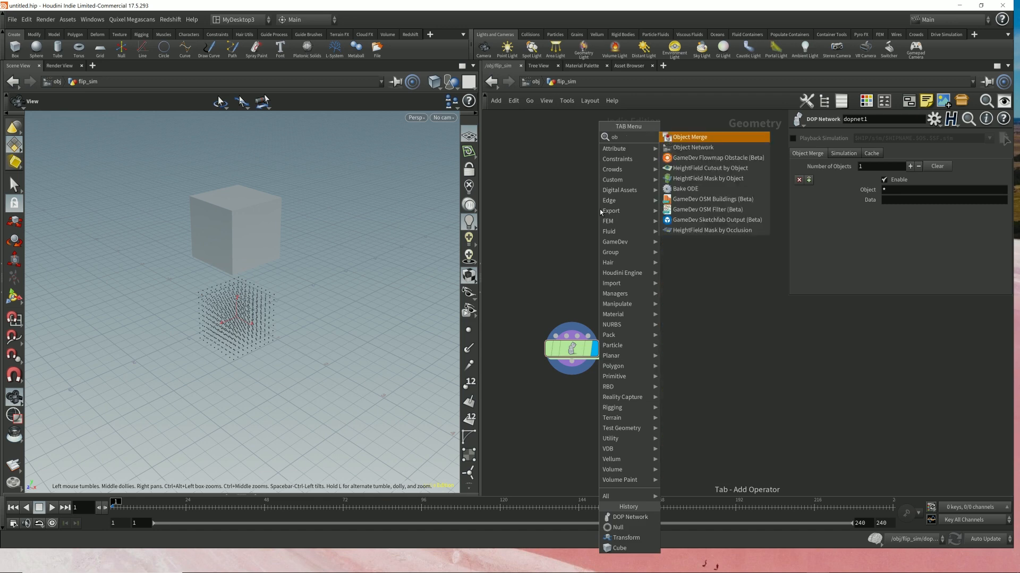
{"action": "key", "text": "Return"}
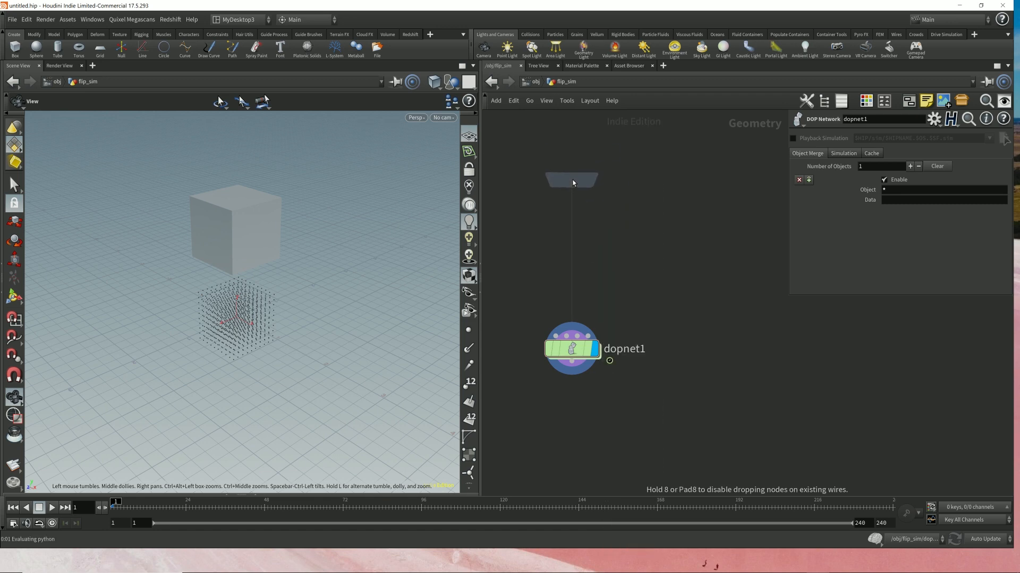
{"action": "left_click", "coordinate": [574, 173]}
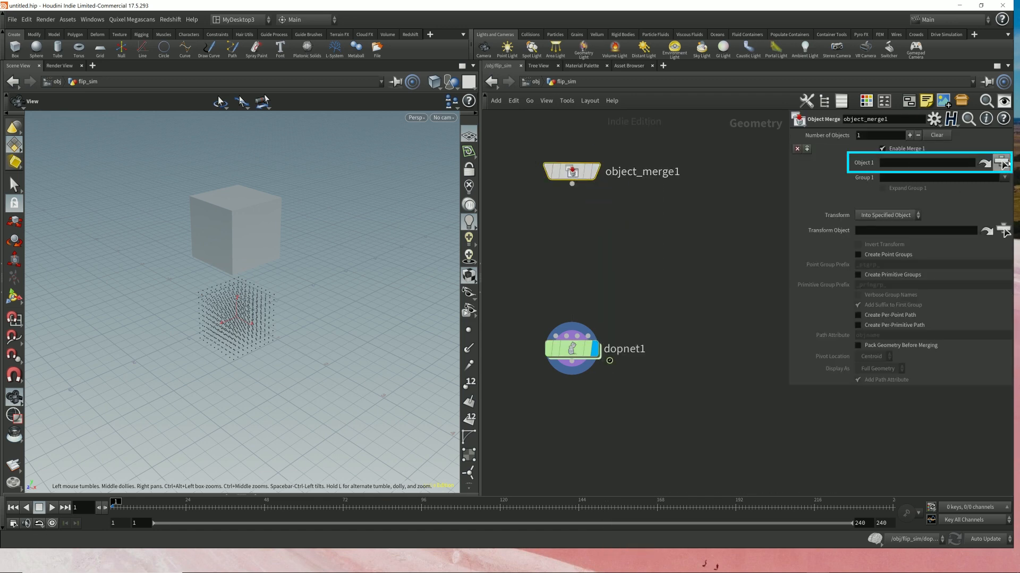
{"action": "left_click", "coordinate": [594, 171]}
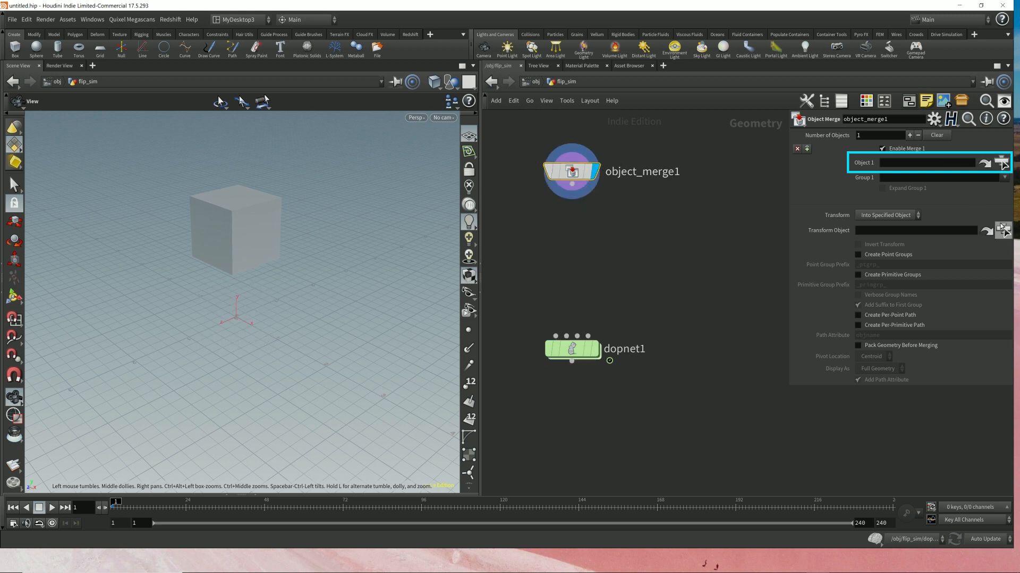
- Set the Object Merge node's first object to /obj/emitter/OUT
{"action": "left_click", "coordinate": [1001, 163]}
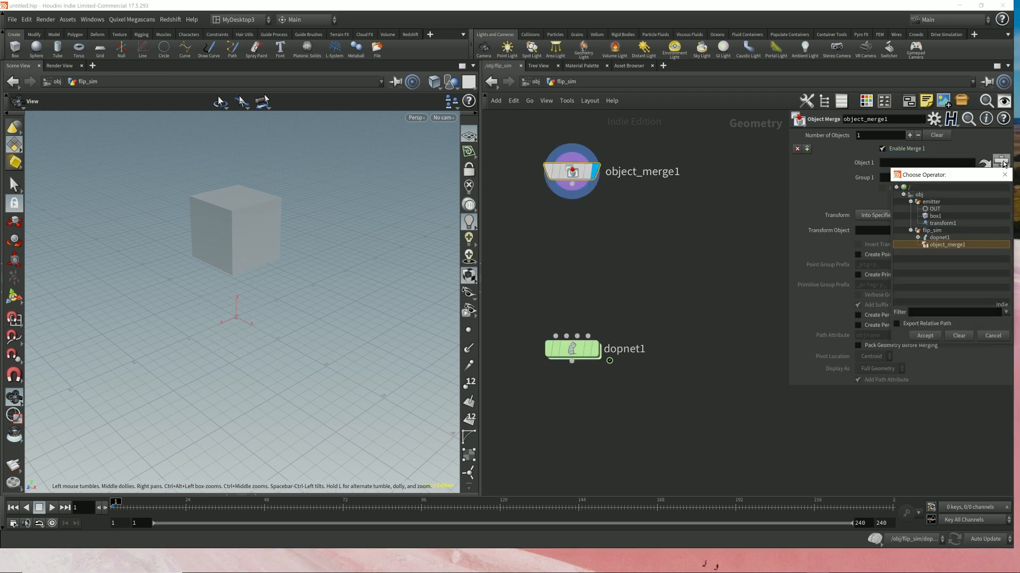
{"action": "left_click", "coordinate": [935, 209]}
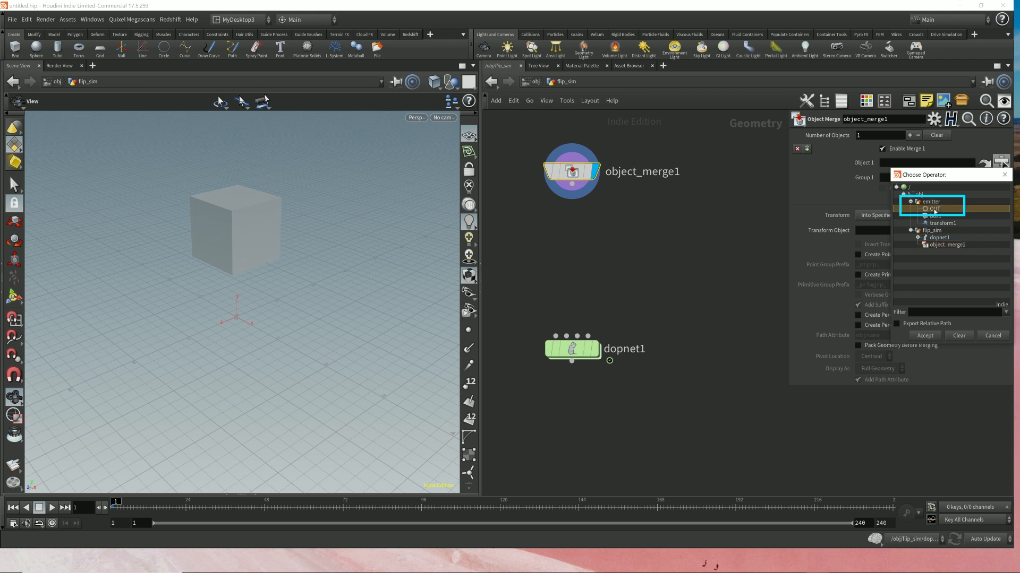
{"action": "left_click", "coordinate": [925, 336]}
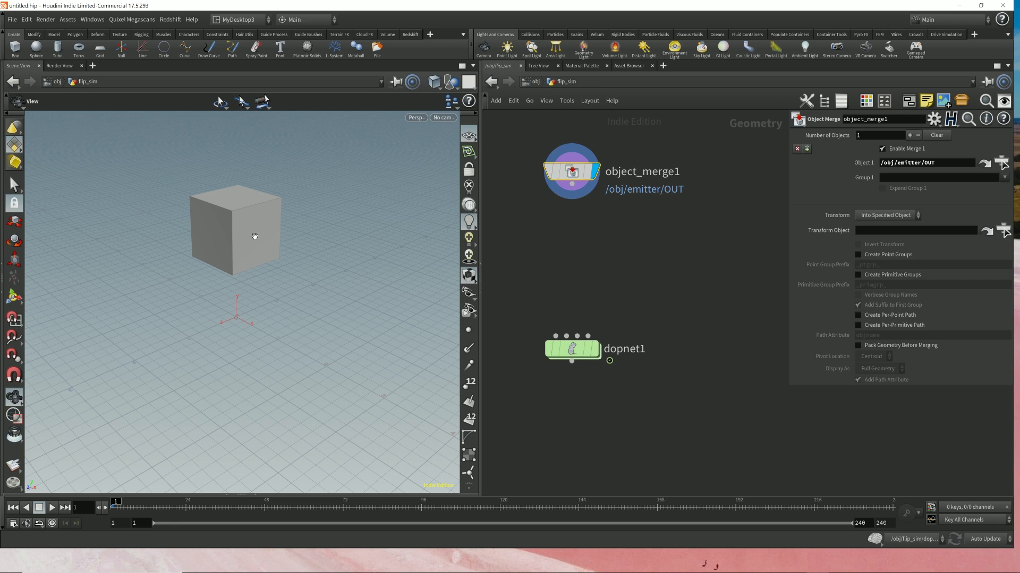
- Add a Null node connected below the Object Merge node and rename it OUT_emitter_cube
{"action": "left_click", "coordinate": [572, 184]}
{"action": "left_click", "coordinate": [574, 232]}
{"action": "type", "text": "null"}
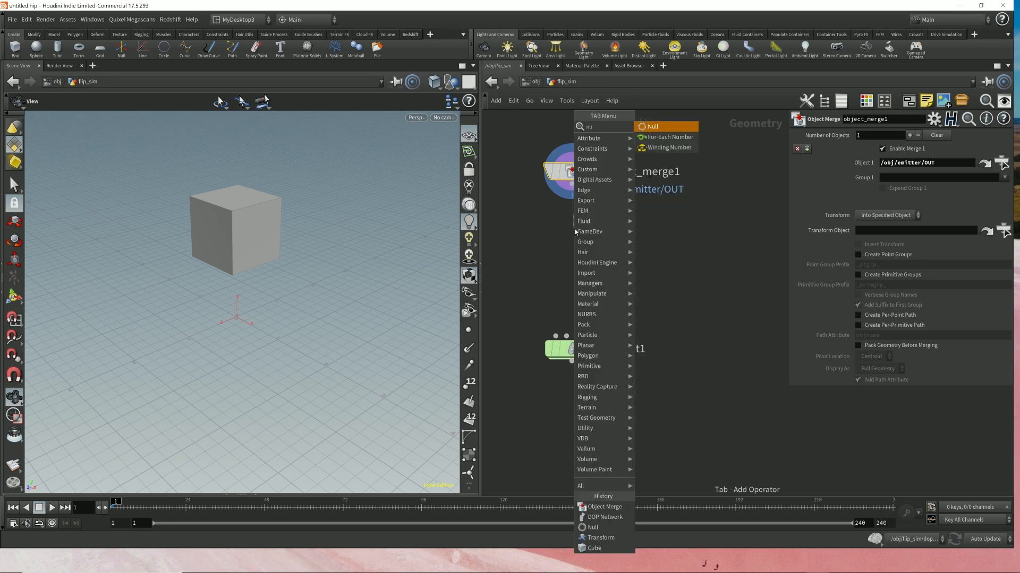
{"action": "key", "text": "Return"}
{"action": "left_click", "coordinate": [570, 235]}
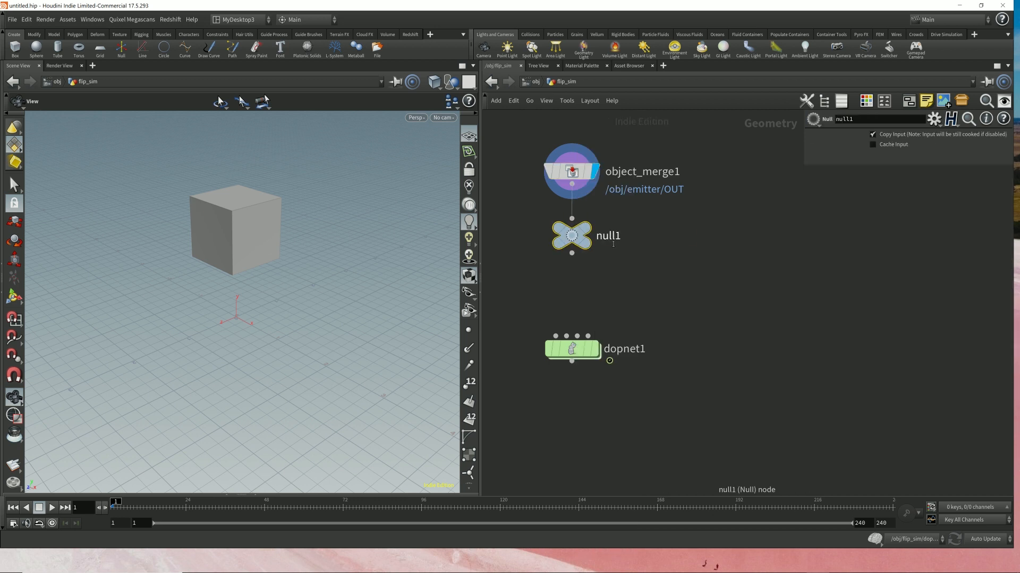
{"action": "double_click", "coordinate": [610, 235]}
{"action": "type", "text": "OUT"}
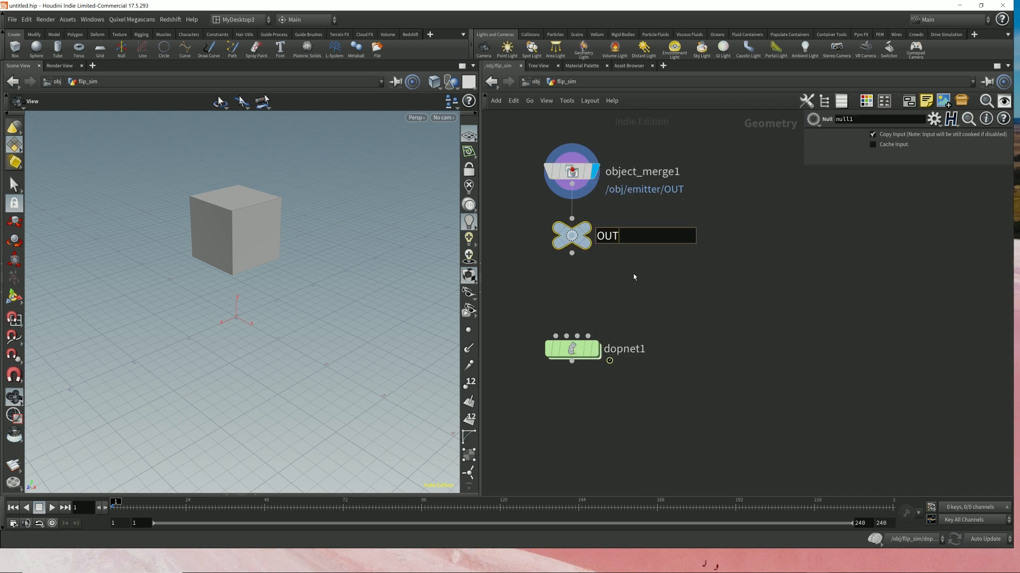
{"action": "type", "text": "_emitter_cube"}
{"action": "key", "text": "Return"}
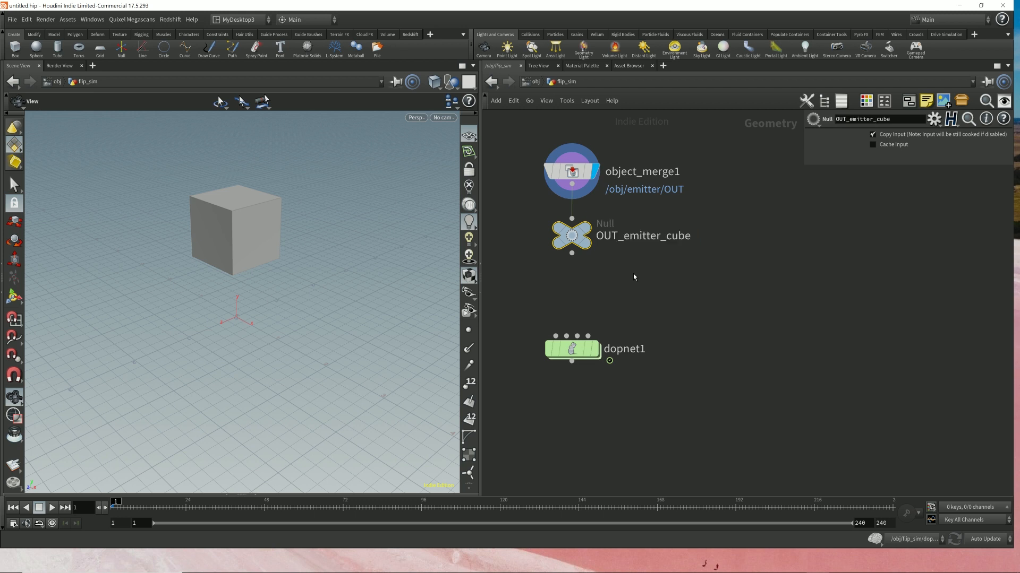
- Display and enter the DOP network, and set the FLIP object's SOP Path to the OUT_emitter_cube null in flip_sim
{"action": "left_click", "coordinate": [596, 349]}
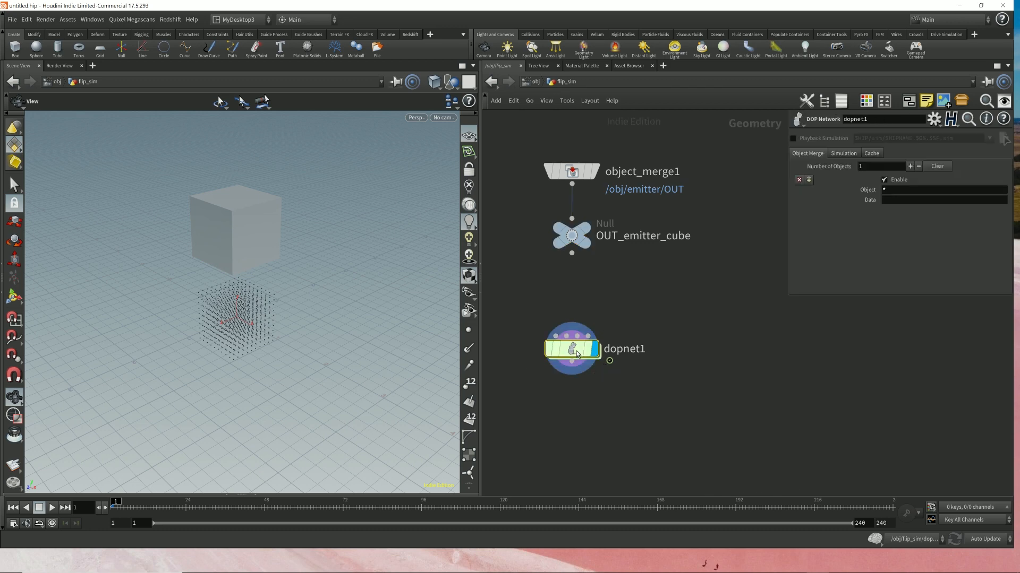
{"action": "double_click", "coordinate": [577, 355]}
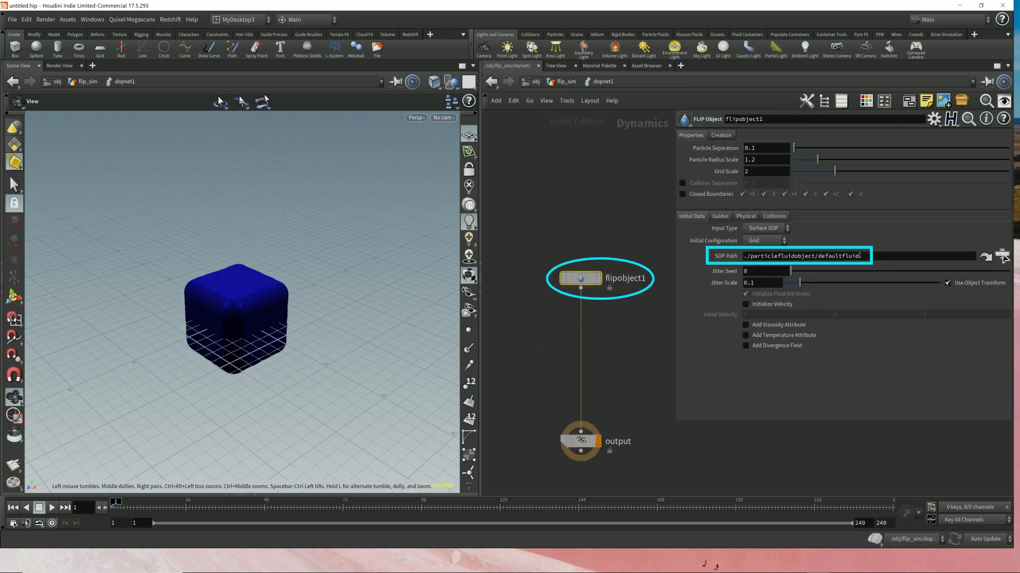
{"action": "left_click", "coordinate": [1002, 256]}
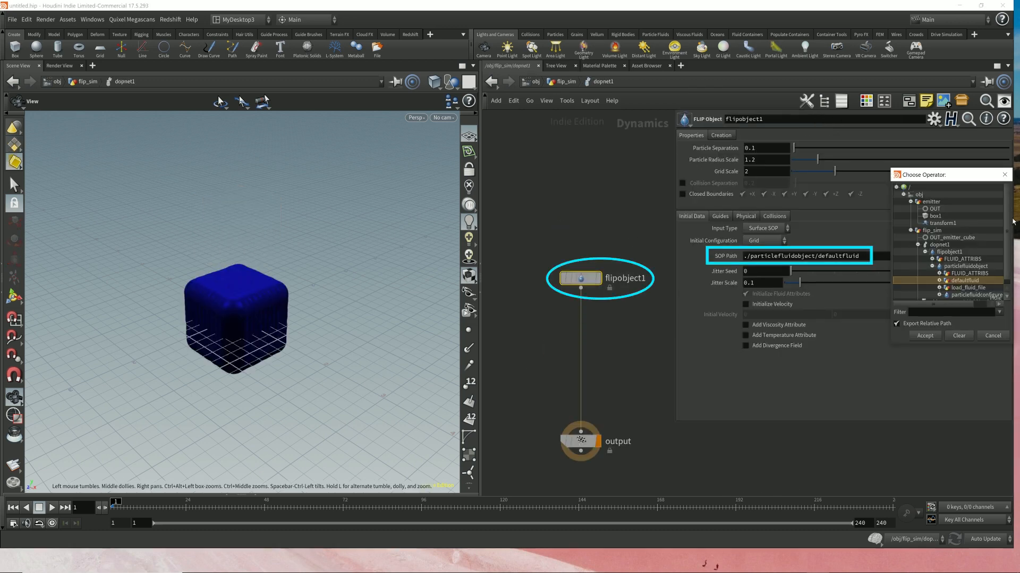
{"action": "left_click", "coordinate": [936, 203]}
{"action": "left_click", "coordinate": [910, 202]}
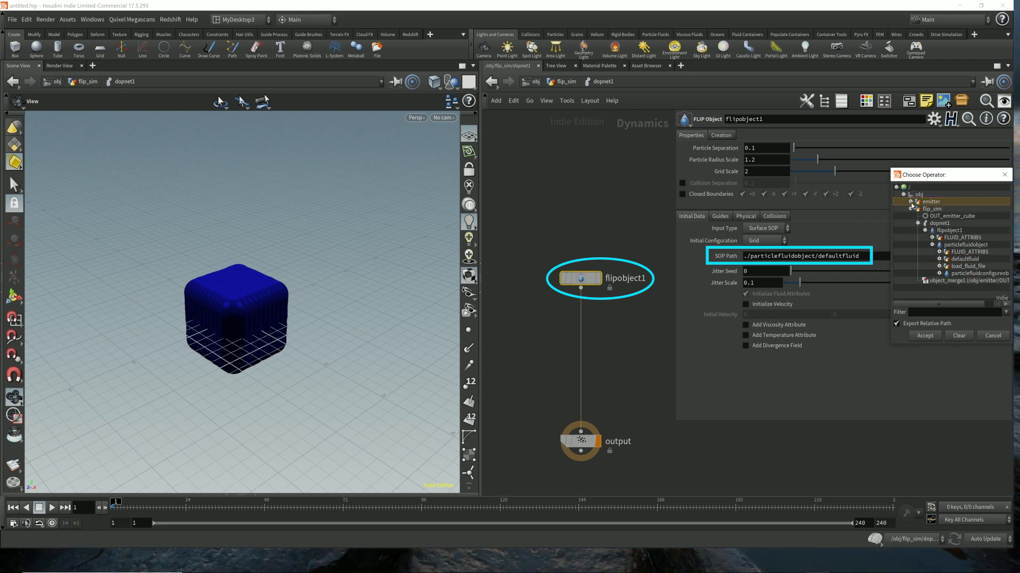
{"action": "left_click", "coordinate": [939, 210]}
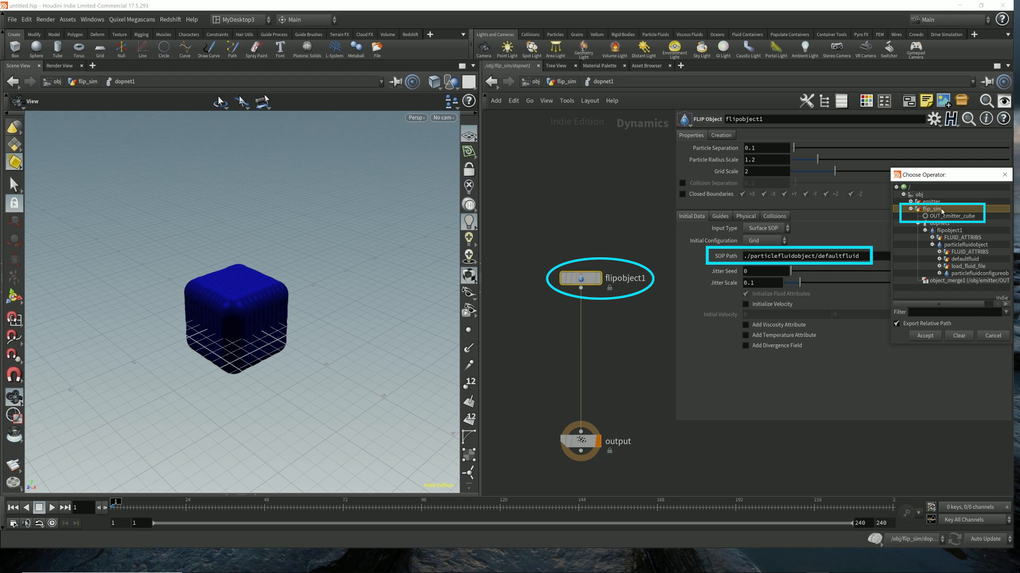
{"action": "left_click", "coordinate": [951, 217]}
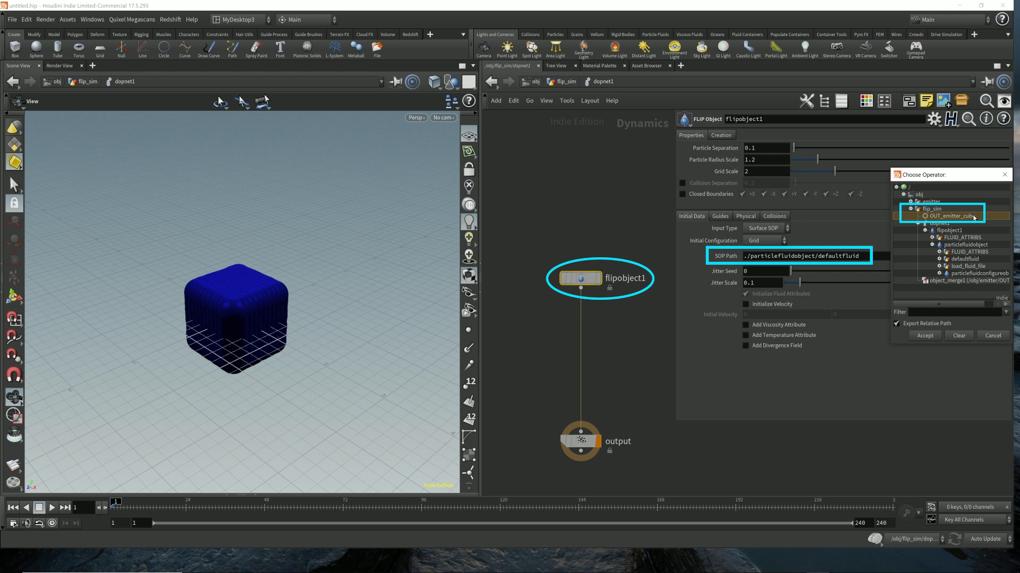
{"action": "left_click", "coordinate": [918, 223]}
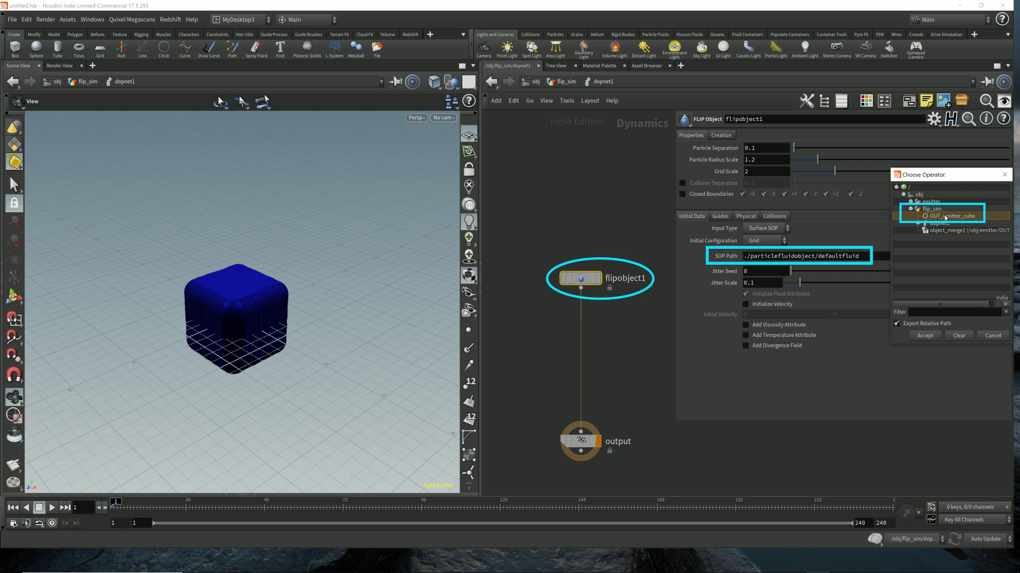
{"action": "left_click", "coordinate": [911, 202]}
{"action": "left_click", "coordinate": [933, 209]}
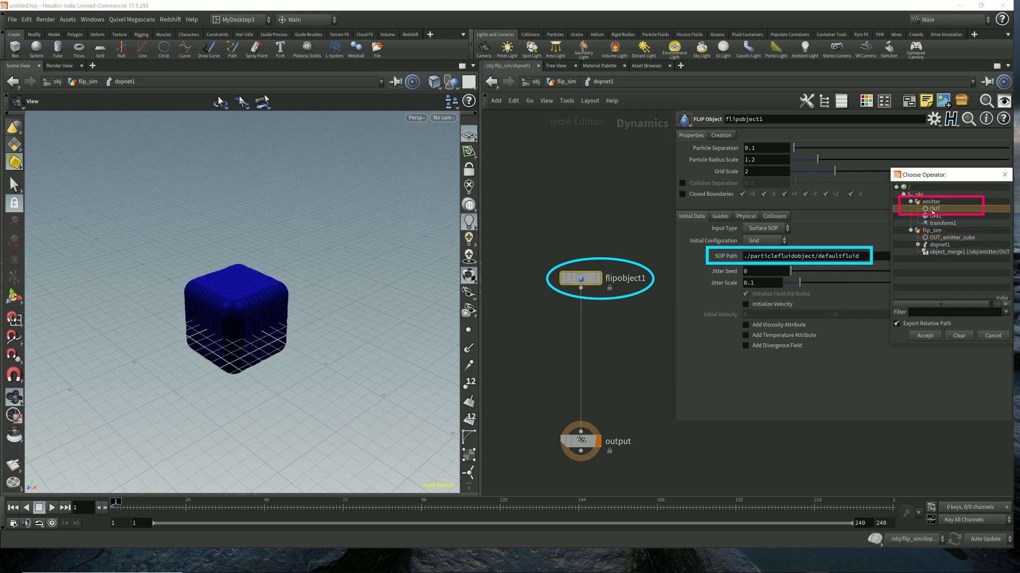
{"action": "left_click", "coordinate": [945, 238]}
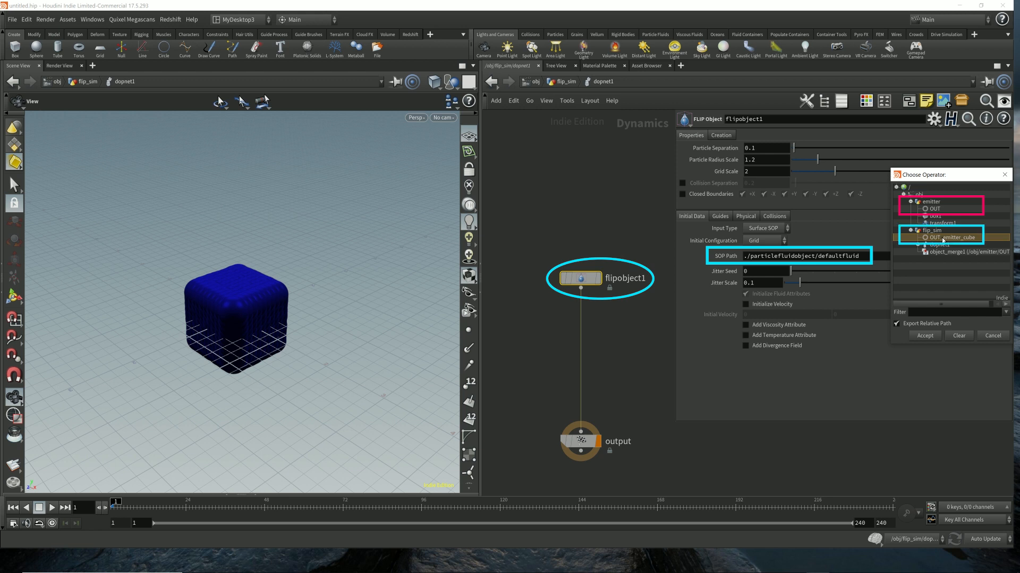
{"action": "double_click", "coordinate": [943, 239]}
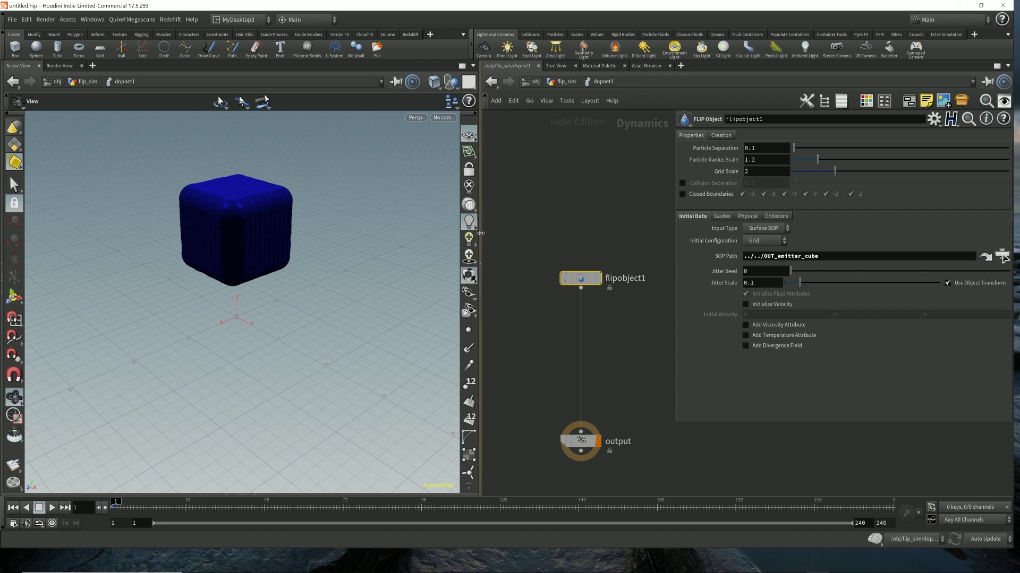
- Widen the network editor, and play the simulation with only the FLIP object before returning to the first frame
{"action": "left_click_drag", "start_coordinate": [482, 233], "coordinate": [419, 233]}
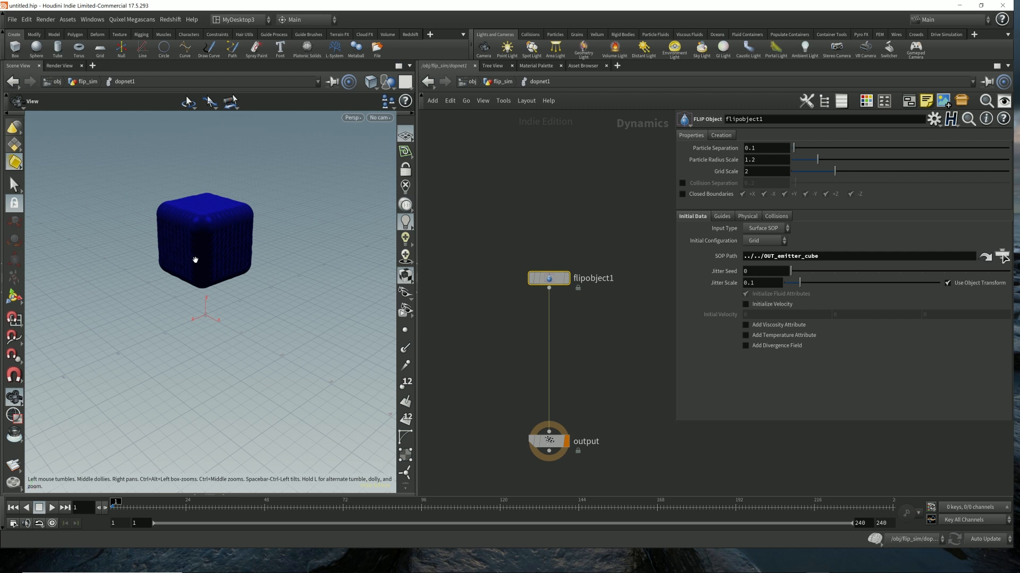
{"action": "left_click_drag", "start_coordinate": [216, 216], "coordinate": [219, 248]}
{"action": "left_click", "coordinate": [458, 366]}
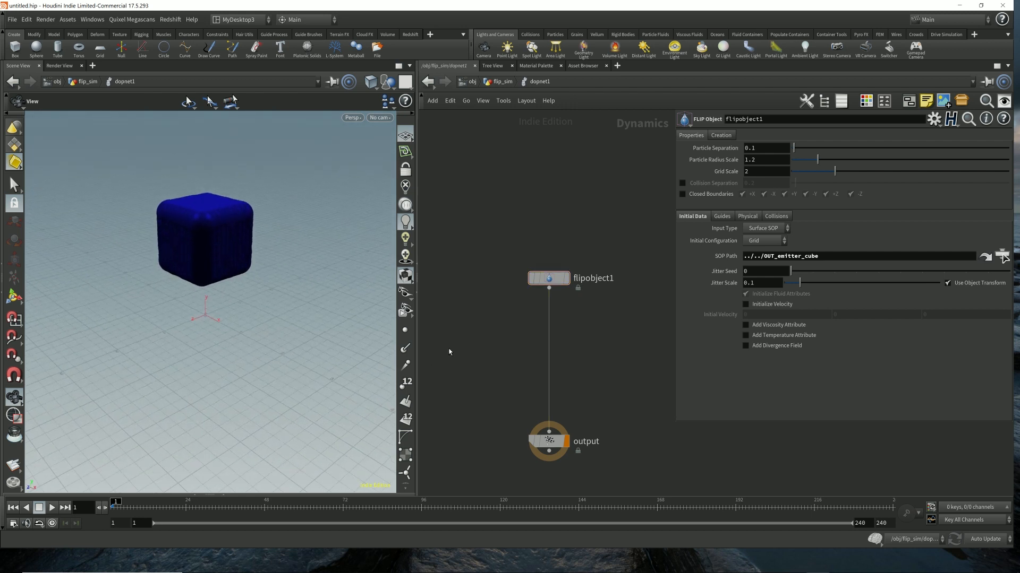
{"action": "key", "text": "Up"}
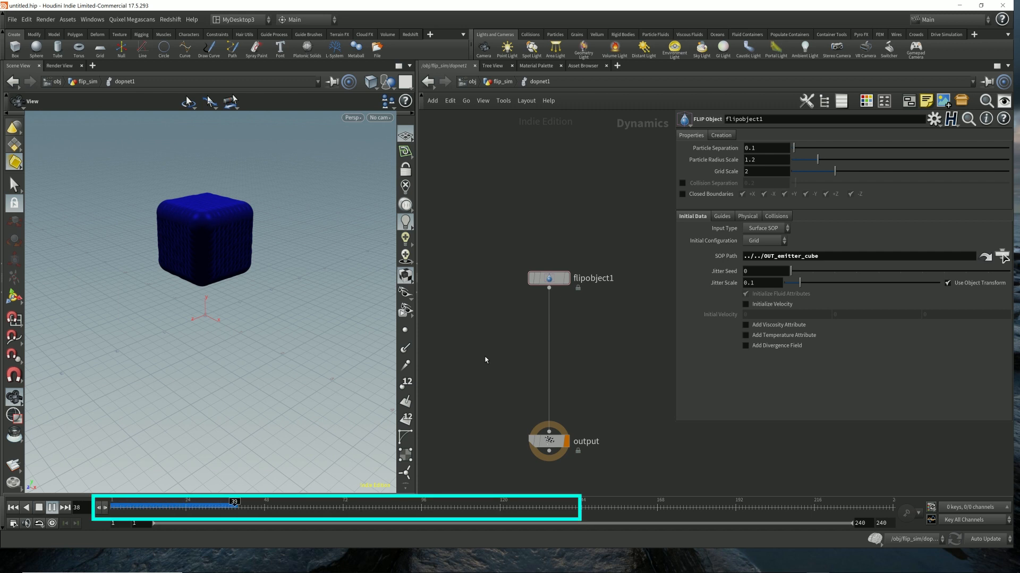
{"action": "key", "text": "ctrl+Up"}
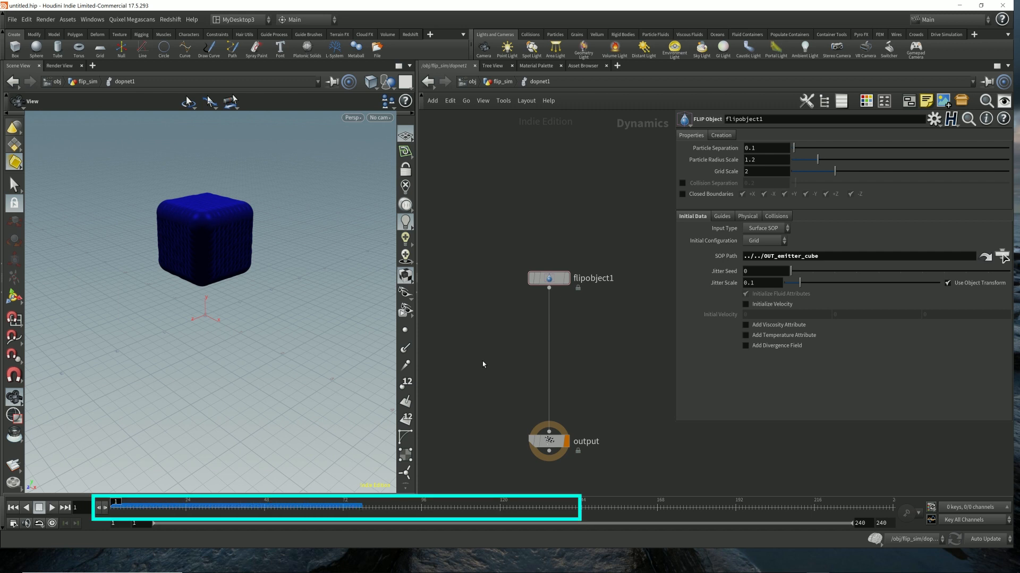
- Insert a FLIP Solver between the FLIP object and the output node, and test-play the simulation before rewinding to frame 1
{"action": "key", "text": "Tab"}
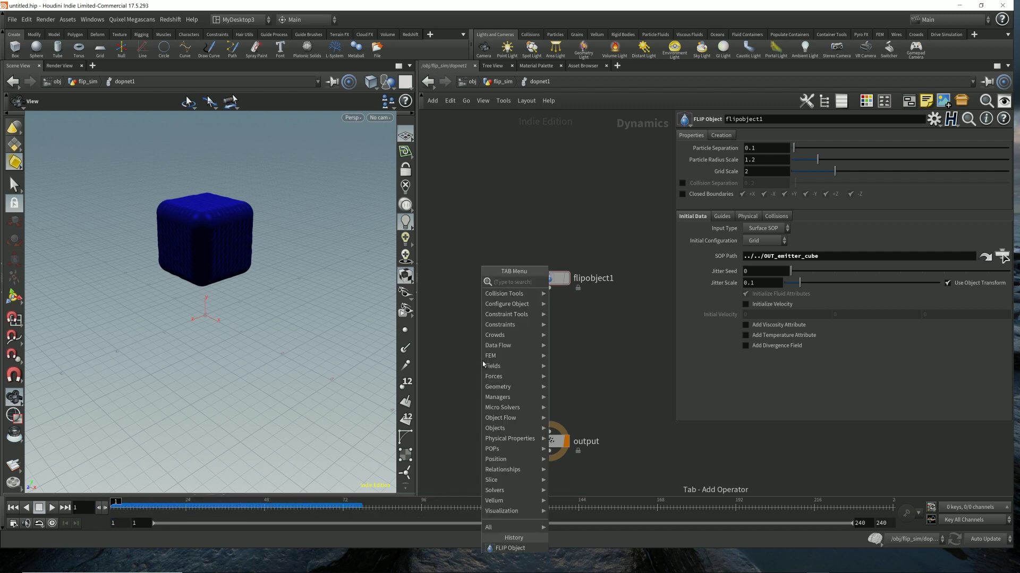
{"action": "type", "text": "flip sol"}
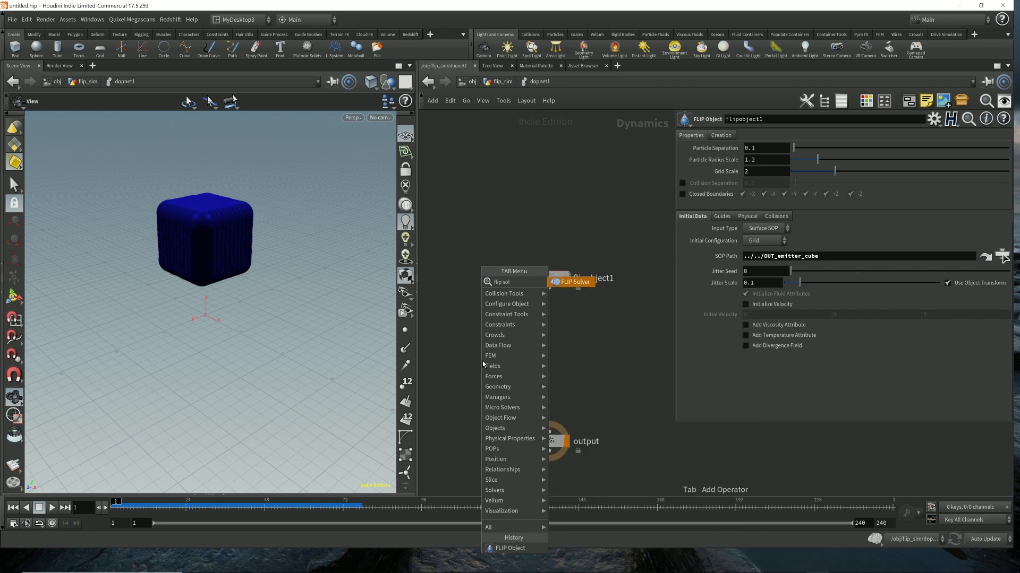
{"action": "key", "text": "Return"}
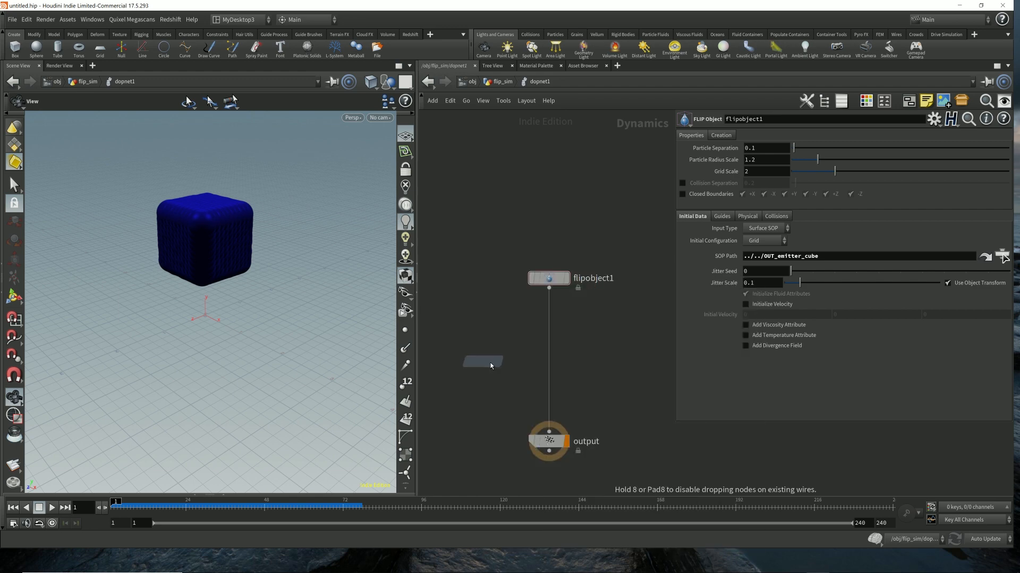
{"action": "left_click", "coordinate": [553, 326]}
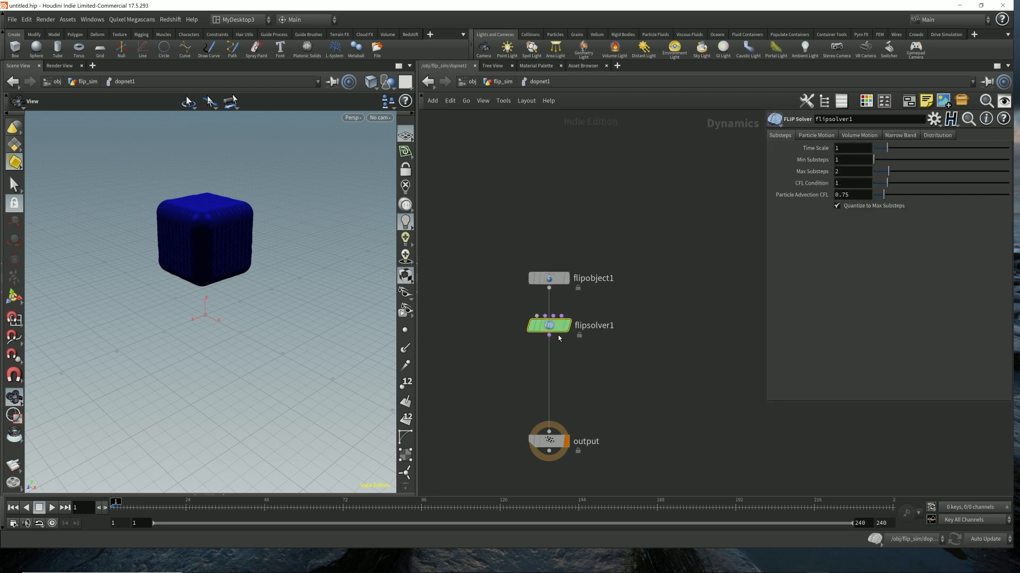
{"action": "mouse_move", "coordinate": [553, 326]}
{"action": "left_mouse_down"}
{"action": "mouse_move", "coordinate": [573, 332]}
{"action": "mouse_move", "coordinate": [553, 332]}
{"action": "left_mouse_up"}
{"action": "key", "text": "Up"}
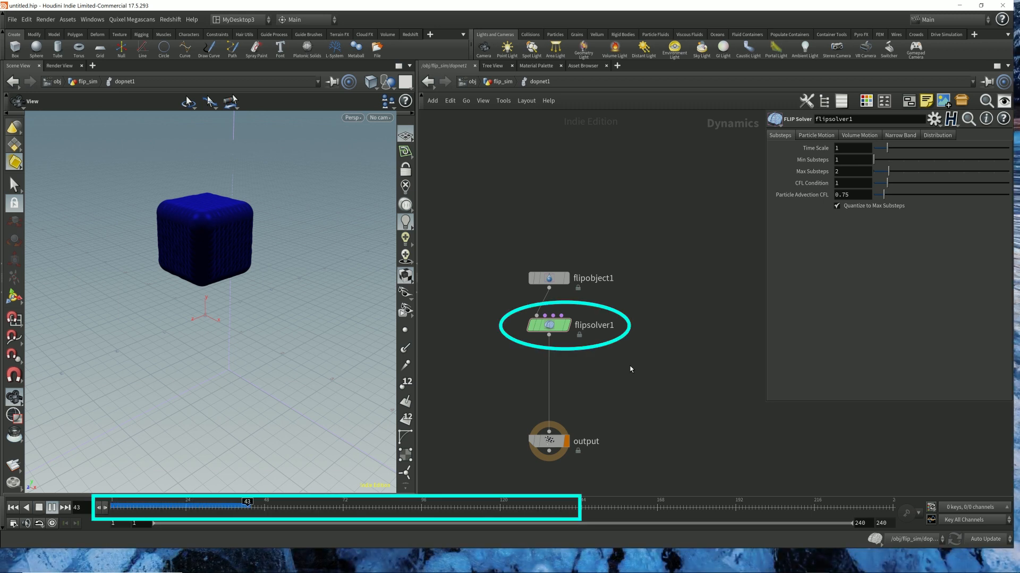
{"action": "key", "text": "ctrl+Up"}
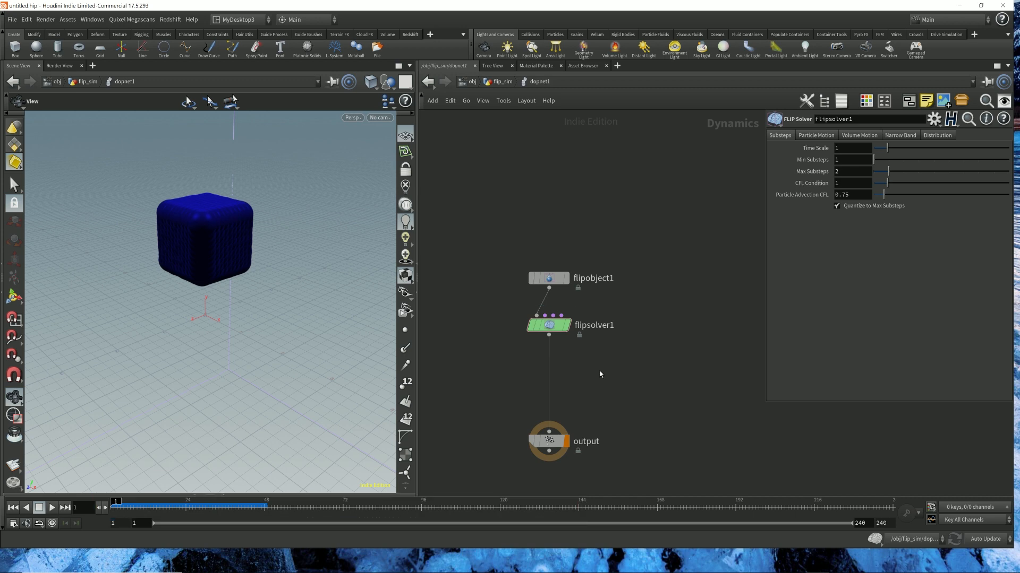
- Insert a Gravity Force between the FLIP solver and the output node, and play the simulation before rewinding it
{"action": "key", "text": "Tab"}
{"action": "type", "text": "grav"}
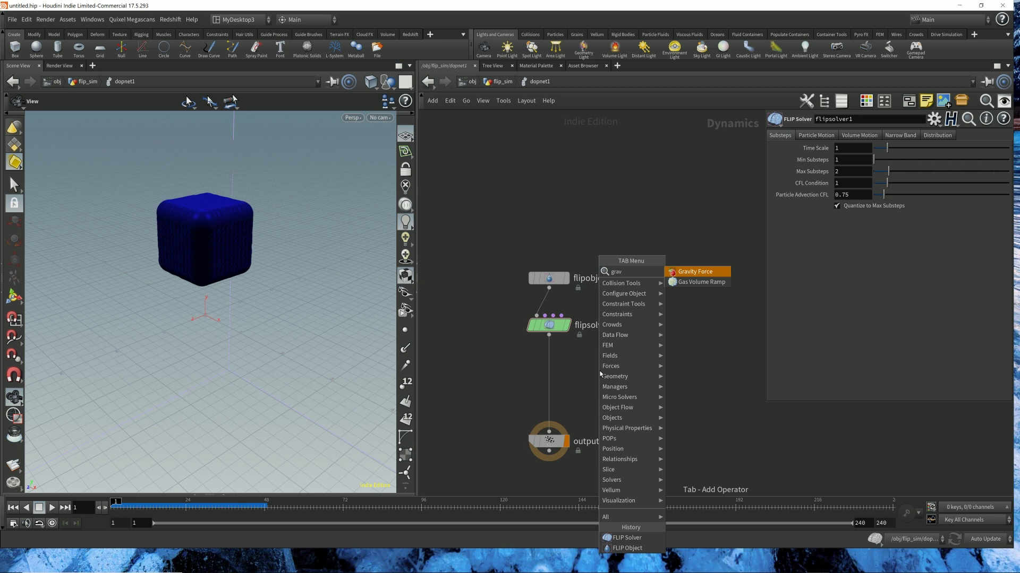
{"action": "key", "text": "Return"}
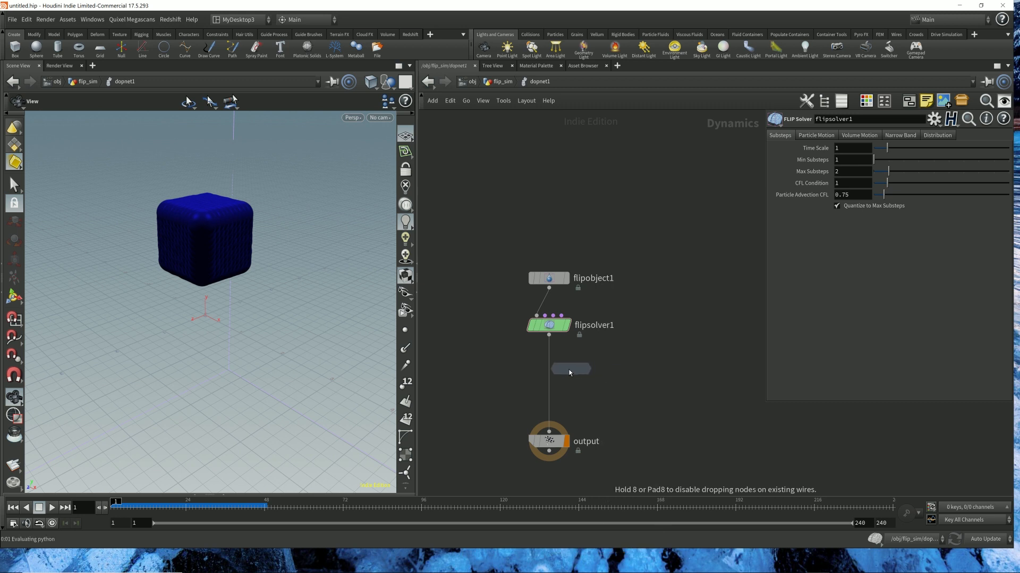
{"action": "left_click", "coordinate": [551, 375]}
{"action": "key", "text": "Up"}
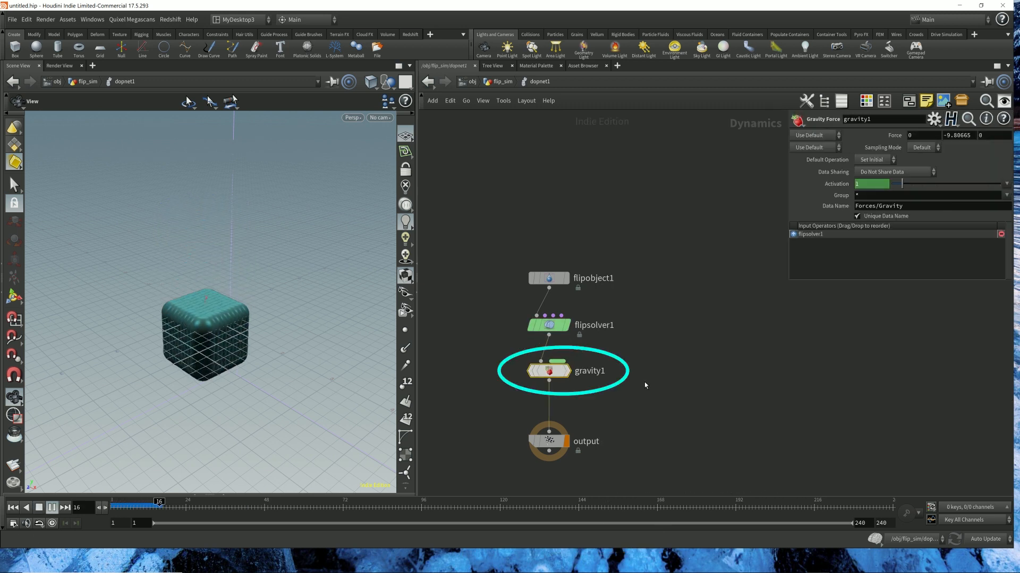
{"action": "key", "text": "Up"}
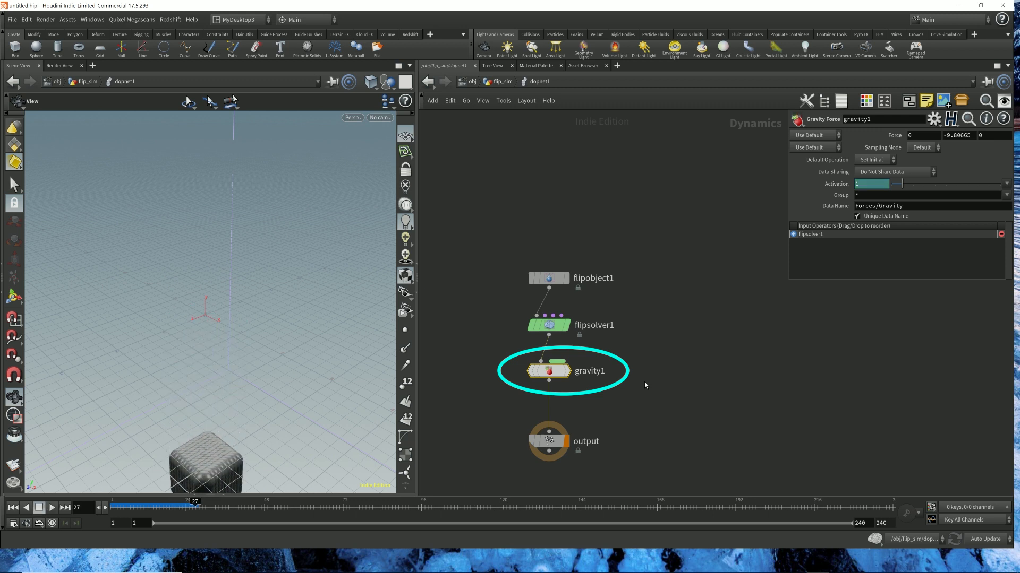
{"action": "key", "text": "ctrl+Up"}
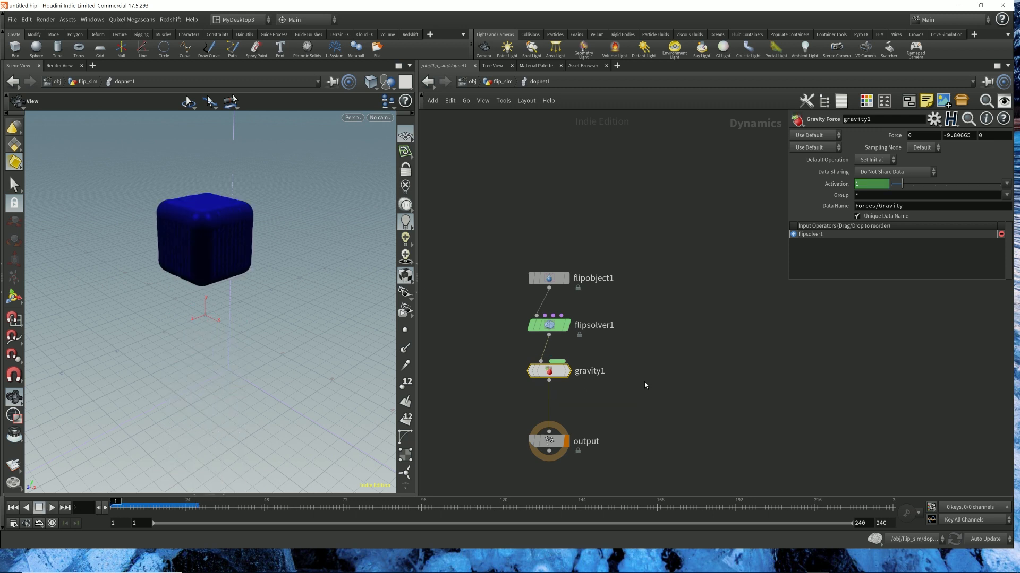
- Add a Ground Plane node well to the side of the gravity node and move the output node lower to make room
{"action": "middle_click_drag", "start_coordinate": [665, 411], "coordinate": [711, 370]}
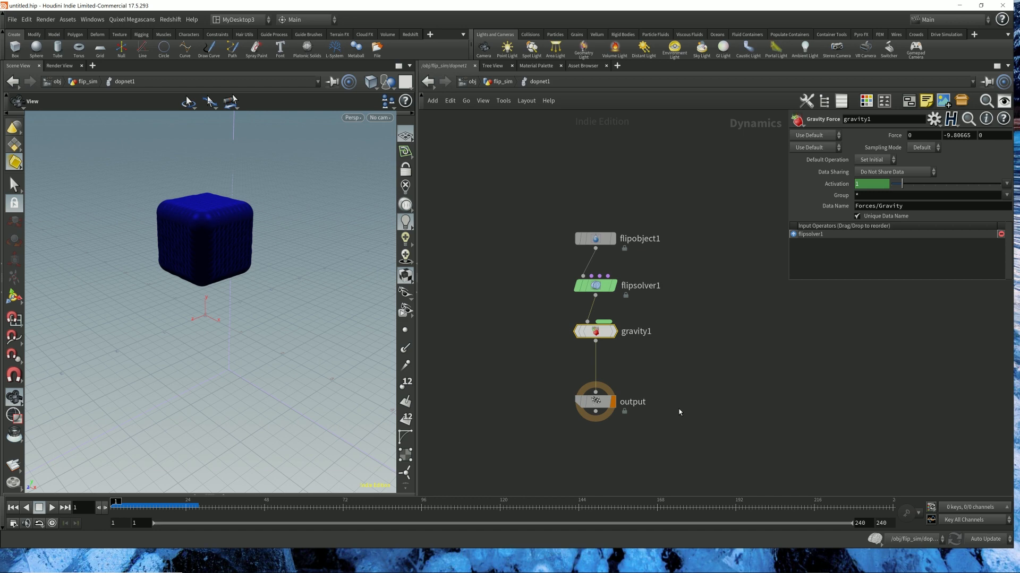
{"action": "key", "text": "Tab"}
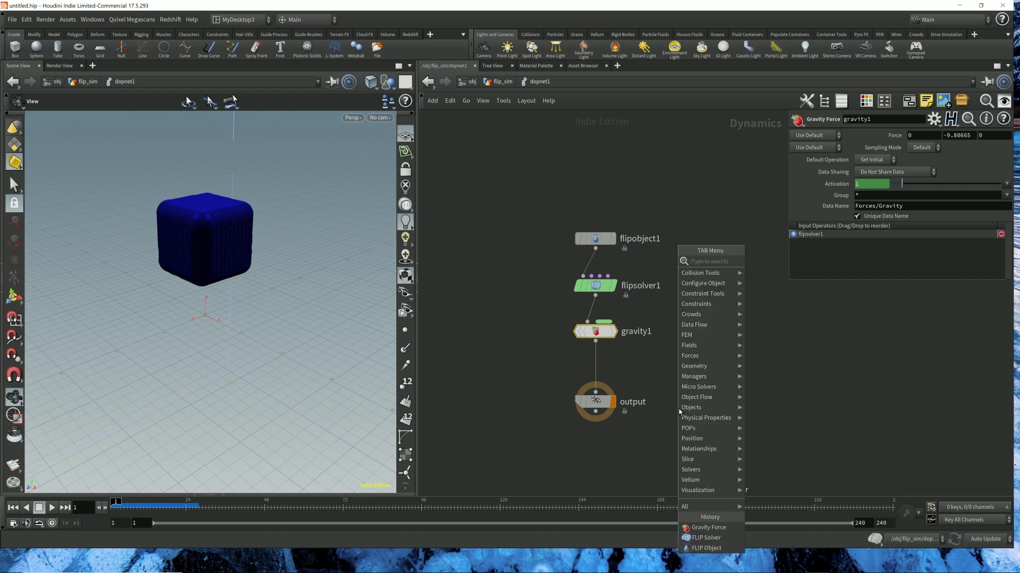
{"action": "type", "text": "ground"}
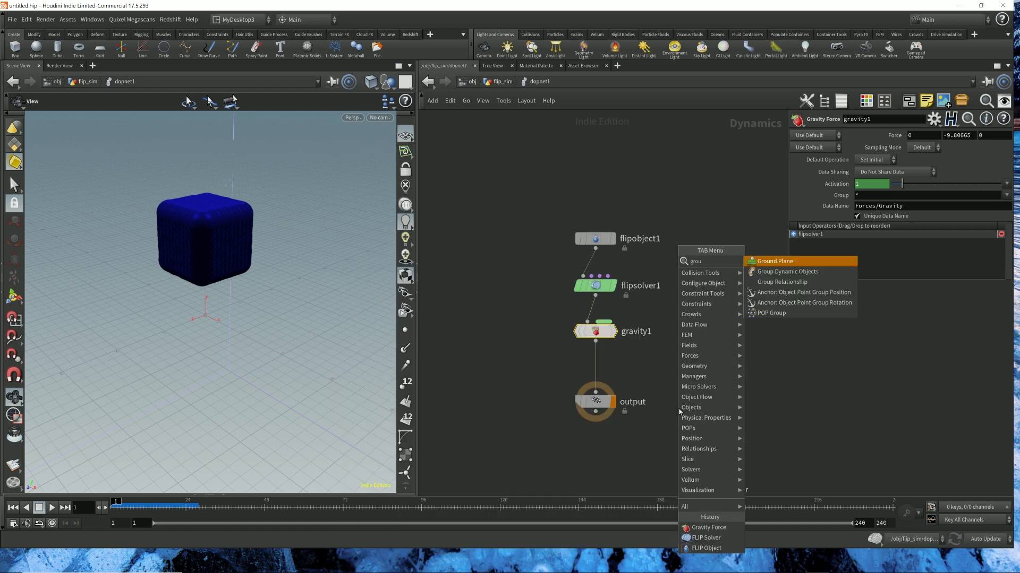
{"action": "key", "text": "Return"}
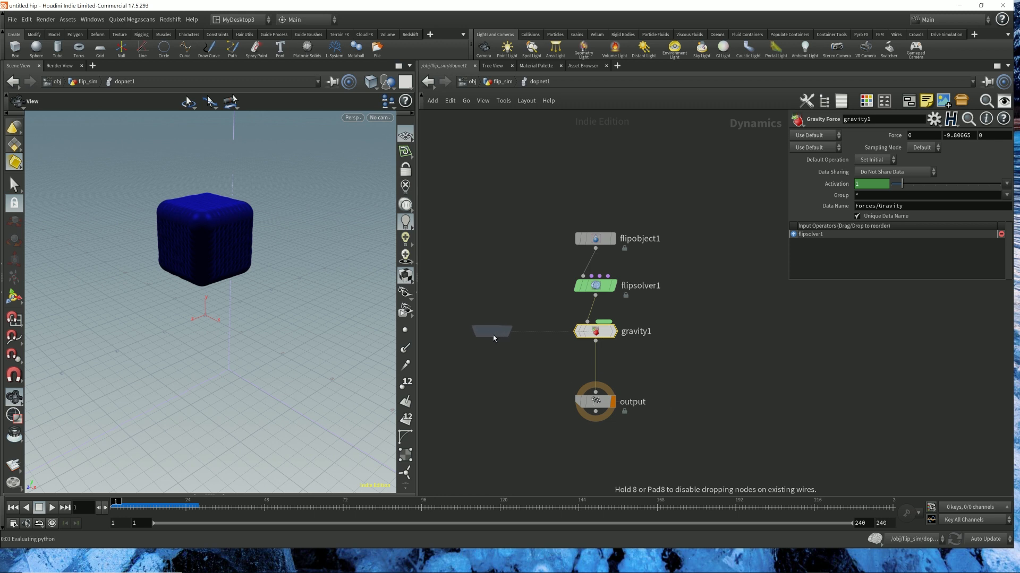
{"action": "left_click", "coordinate": [493, 335]}
{"action": "left_click_drag", "start_coordinate": [613, 392], "coordinate": [613, 456]}
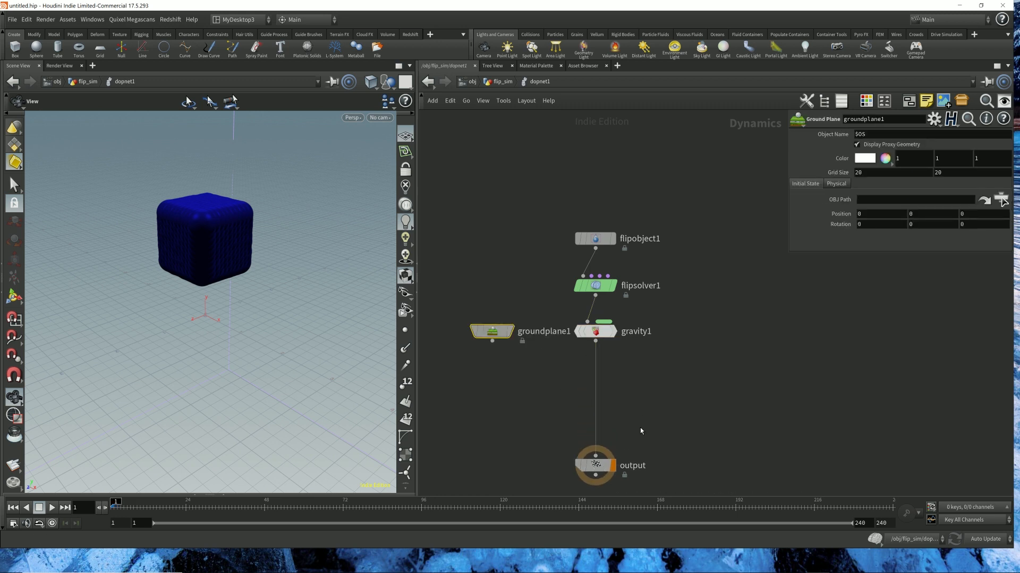
{"action": "middle_click_drag", "start_coordinate": [658, 409], "coordinate": [662, 358]}
{"action": "left_click_drag", "start_coordinate": [498, 284], "coordinate": [451, 283]}
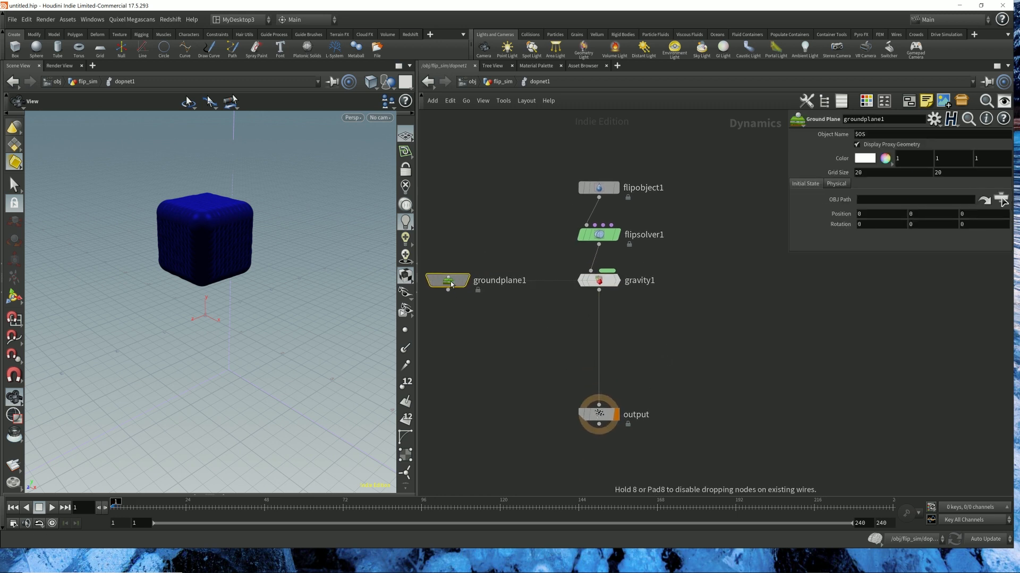
- Insert a Merge node between gravity and output, wire the ground plane into it, and order groundplane1 ahead of gravity1
{"action": "key", "text": "Tab"}
{"action": "type", "text": "me"}
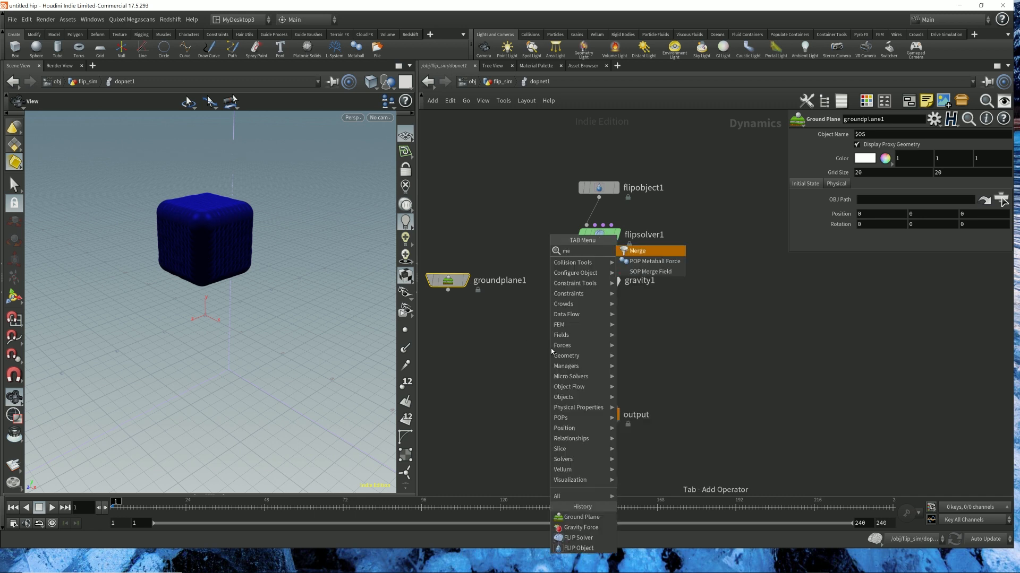
{"action": "key", "text": "Return"}
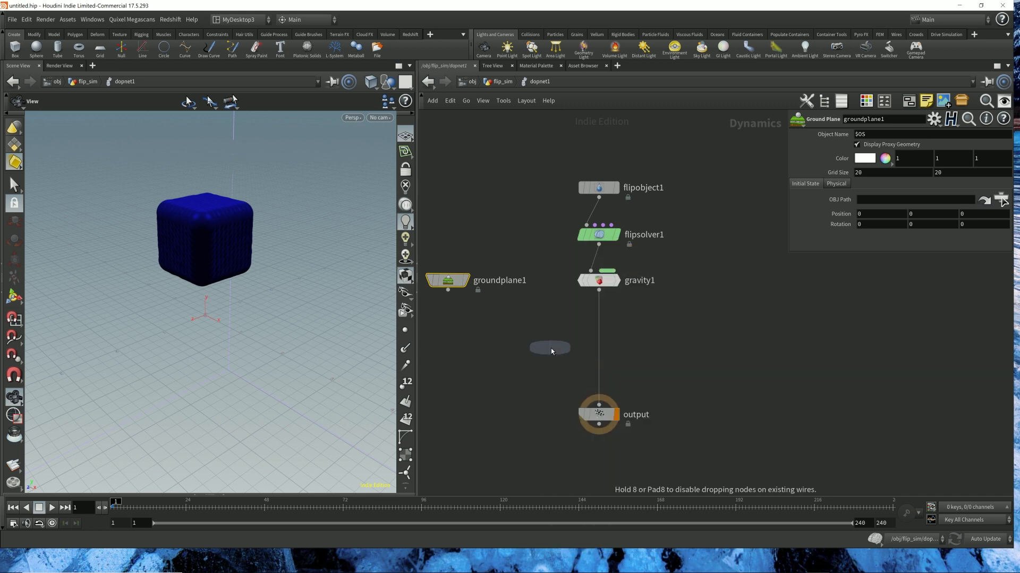
{"action": "left_click", "coordinate": [595, 345]}
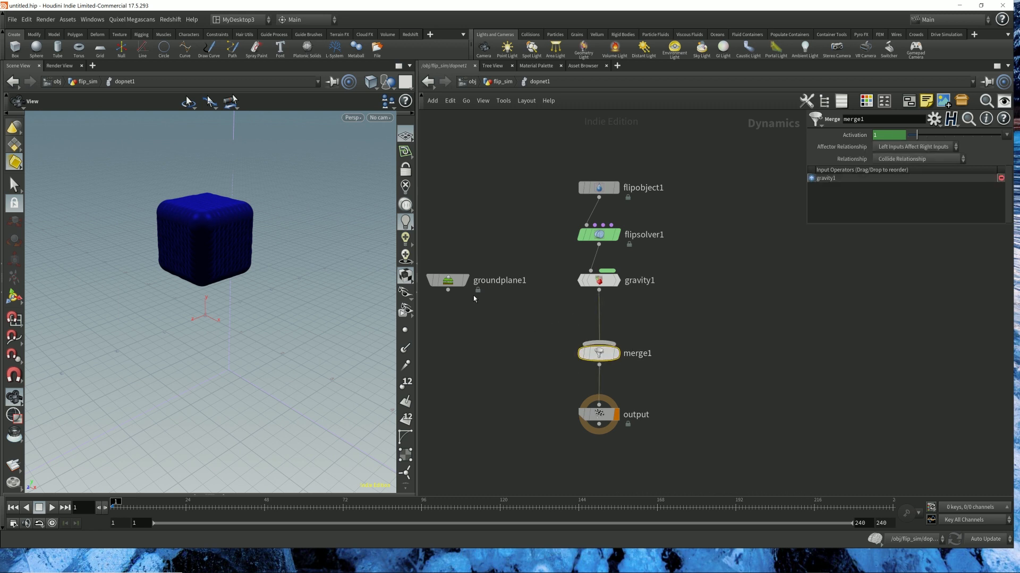
{"action": "left_click_drag", "start_coordinate": [448, 290], "coordinate": [600, 346]}
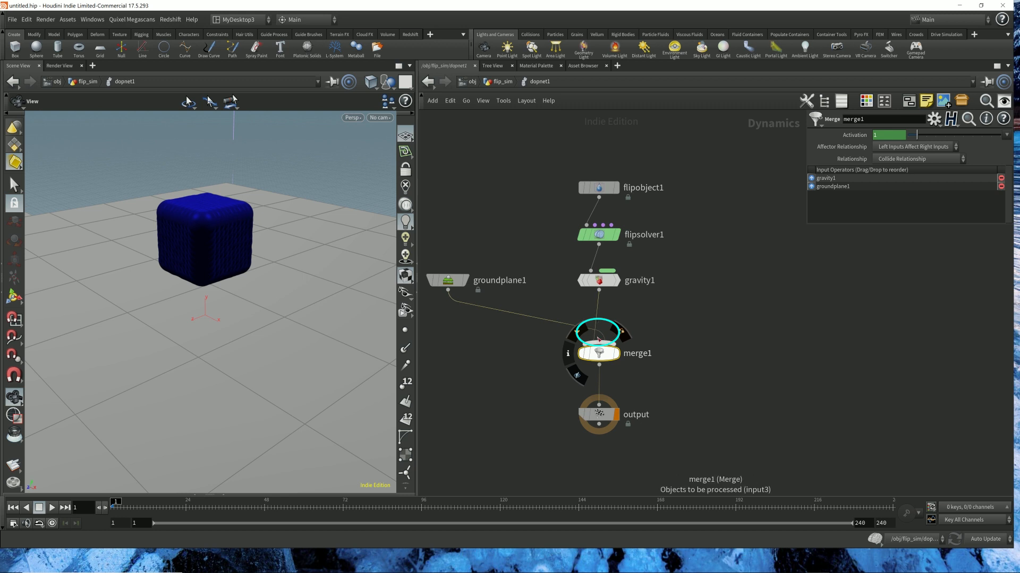
{"action": "left_click_drag", "start_coordinate": [814, 188], "coordinate": [817, 181]}
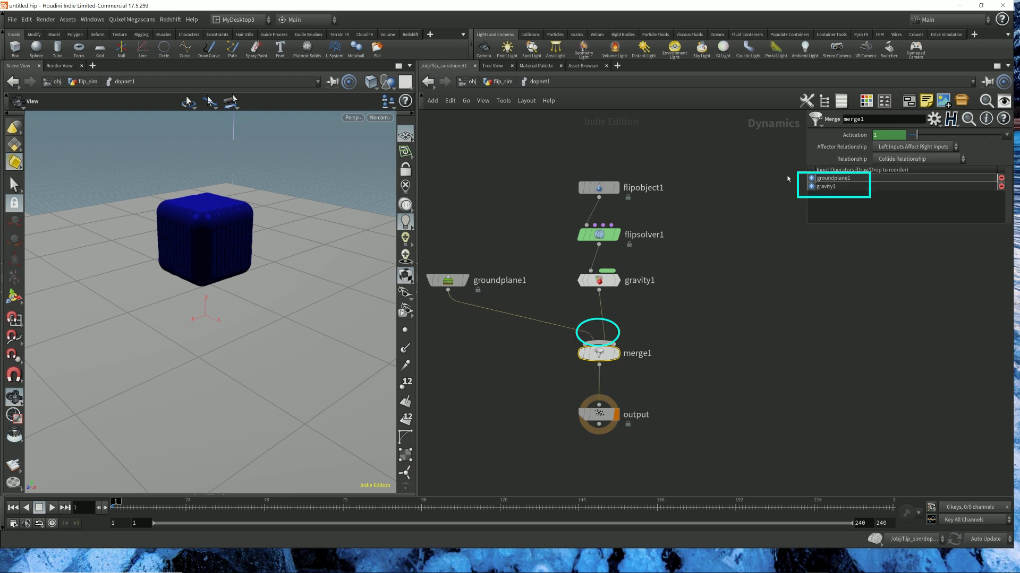
- Play the simulation to check the fluid's collision with the ground plane, and stop it at frame 22
{"action": "left_click", "coordinate": [739, 378]}
{"action": "key", "text": "Up"}
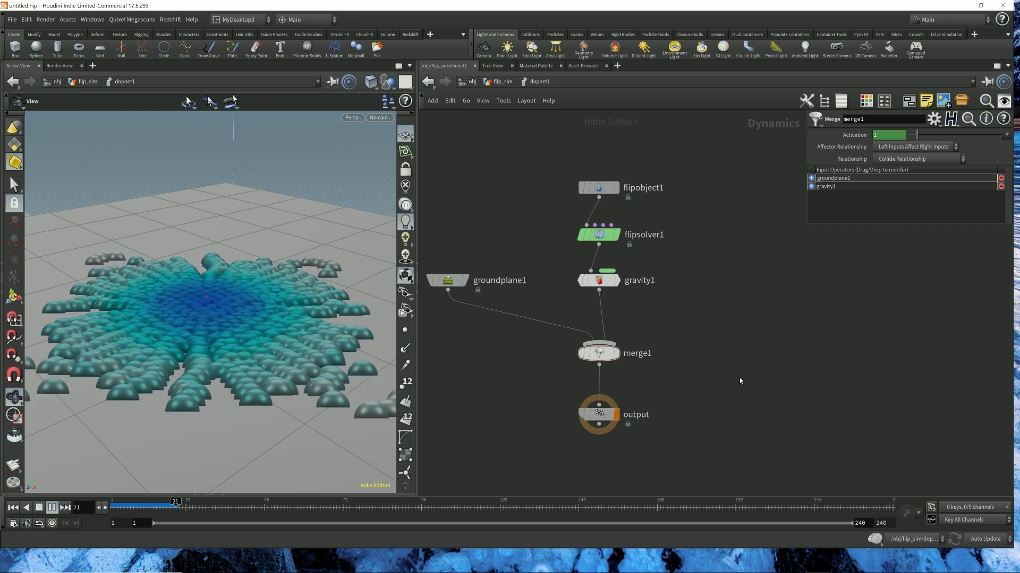
{"action": "key", "text": "Up"}
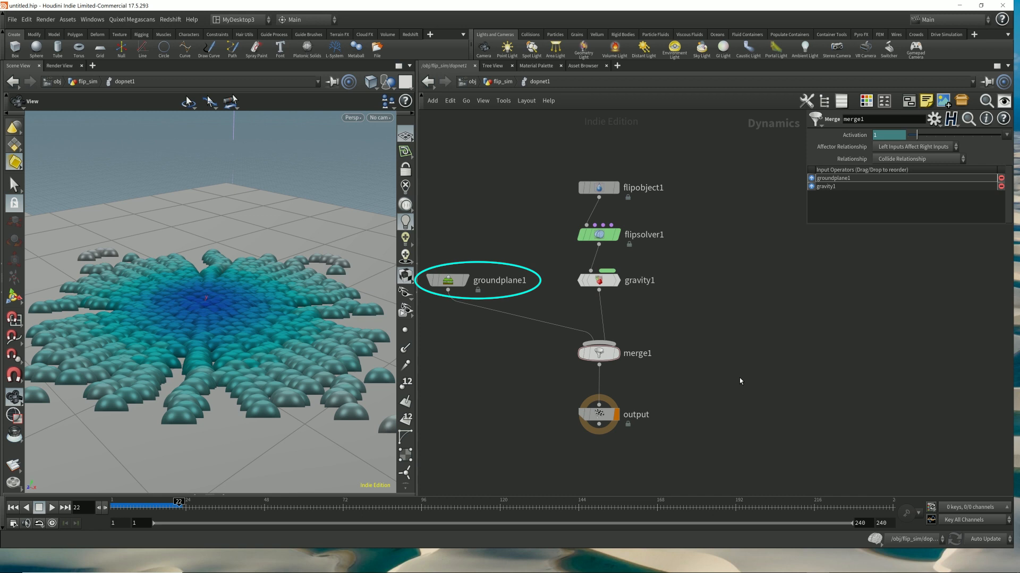
{"action": "scroll", "coordinate": [702, 338], "scroll_direction": "down", "scroll_amount": 2}
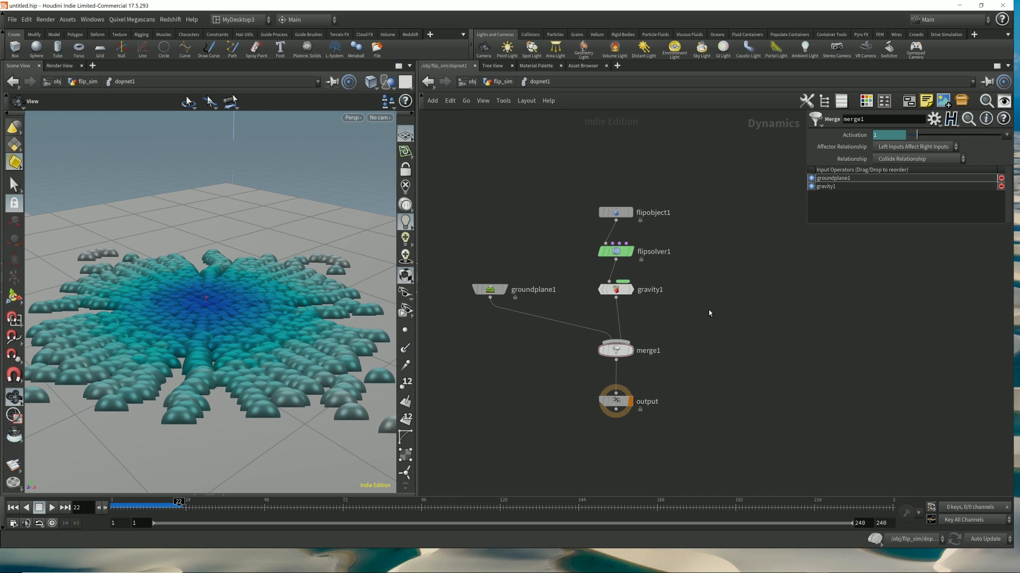
- Inside the emitter object, branch a second Transform node off transform1 beside the OUT null
{"action": "key", "text": "u"}
{"action": "key", "text": "u"}
{"action": "mouse_move", "coordinate": [541, 343]}
{"action": "left_mouse_down"}
{"action": "mouse_move", "coordinate": [535, 311]}
{"action": "mouse_move", "coordinate": [533, 327]}
{"action": "left_mouse_up"}
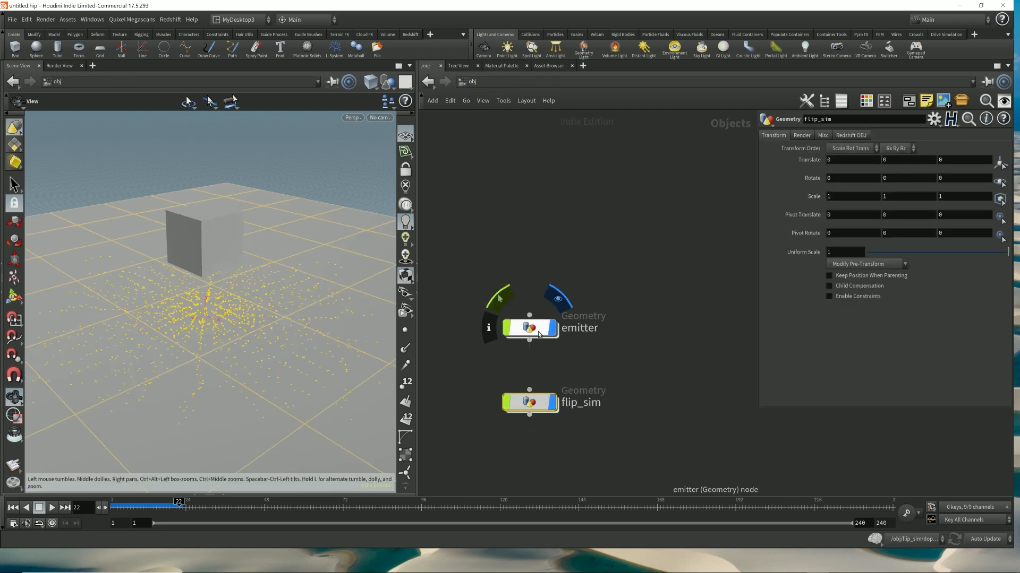
{"action": "double_click", "coordinate": [530, 328]}
{"action": "key", "text": "Tab"}
{"action": "type", "text": "tra"}
{"action": "key", "text": "Down"}
{"action": "key", "text": "Down"}
{"action": "key", "text": "Return"}
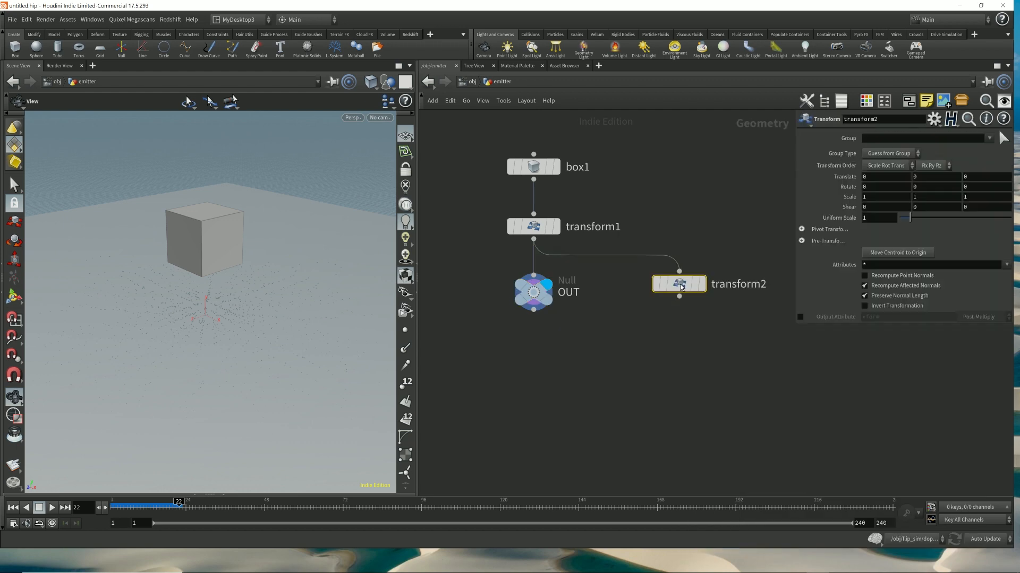
{"action": "left_click", "coordinate": [679, 300]}
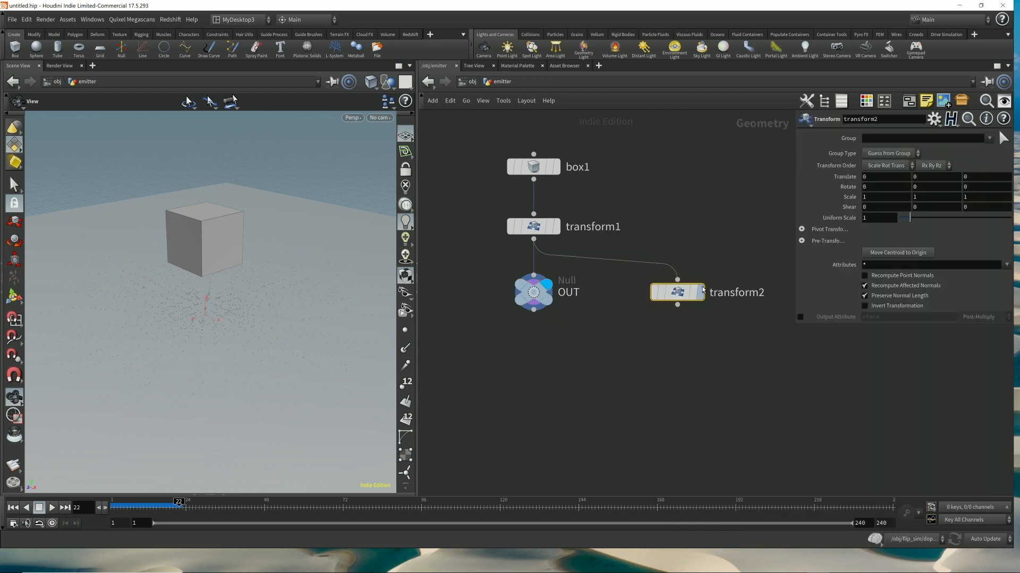
- Display the second Transform node and set its X translation to 2.1
{"action": "left_click", "coordinate": [706, 263]}
{"action": "left_click", "coordinate": [889, 177]}
{"action": "scroll", "coordinate": [890, 177], "scroll_direction": "up", "scroll_amount": 20}
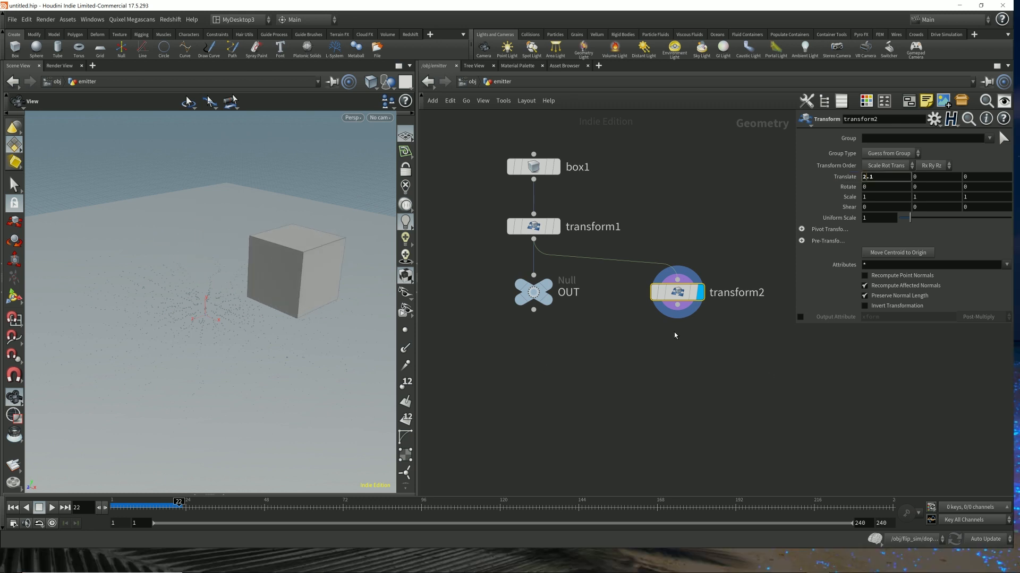
- Append a Null node to the second Transform and name it OUT_cube2
{"action": "left_click_drag", "start_coordinate": [677, 306], "coordinate": [680, 369]}
{"action": "key", "text": "Tab"}
{"action": "type", "text": "null"}
{"action": "key", "text": "Return"}
{"action": "left_click", "coordinate": [677, 367]}
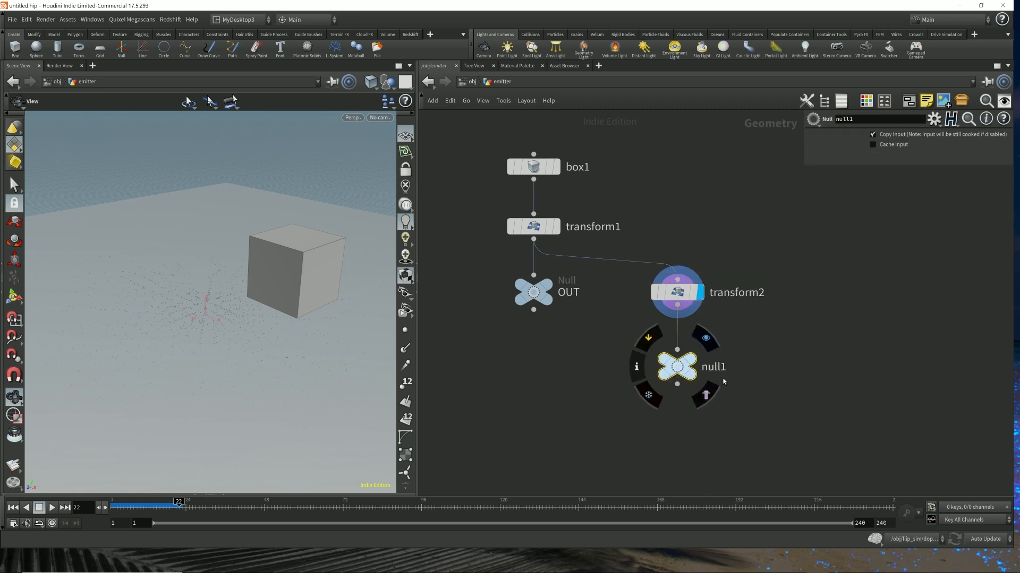
{"action": "double_click", "coordinate": [714, 367]}
{"action": "type", "text": "O"}
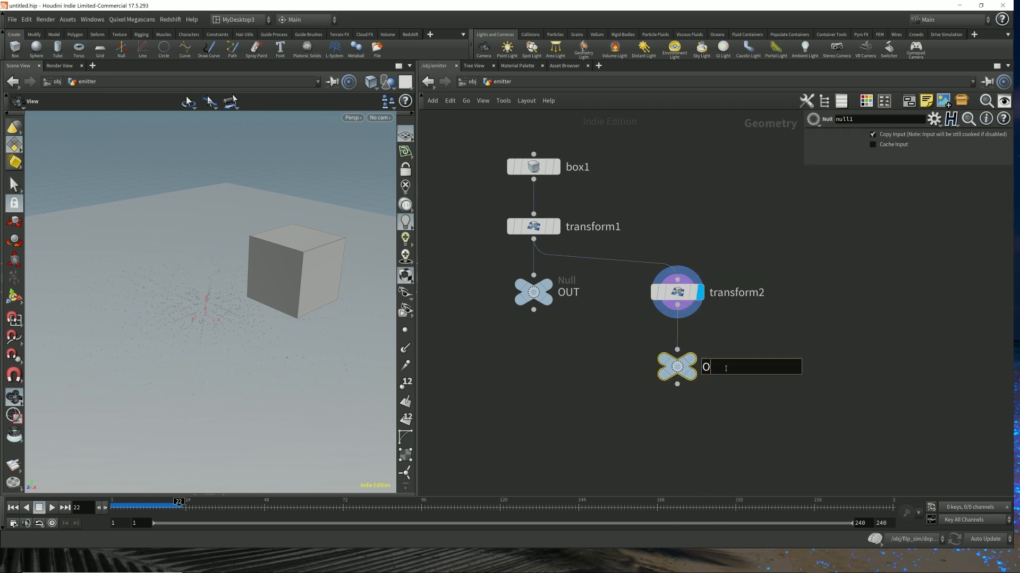
{"action": "type", "text": "UT_cube2"}
{"action": "key", "text": "Return"}
- Rename the original OUT null to OUT_cube1 and set the display flag on OUT_cube2
{"action": "double_click", "coordinate": [590, 296]}
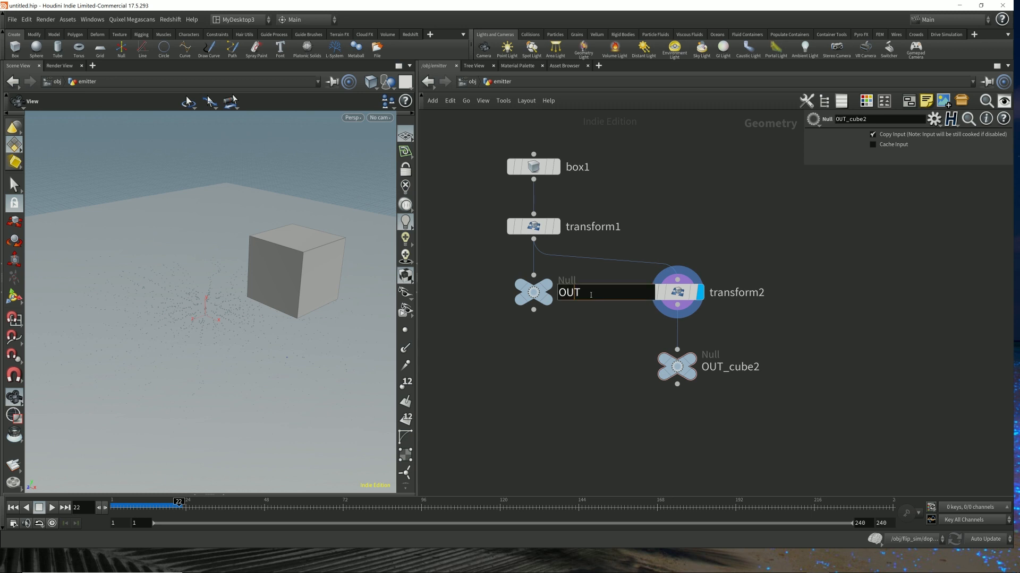
{"action": "type", "text": "-"}
{"action": "key", "text": "BackSpace"}
{"action": "type", "text": "_cube1"}
{"action": "key", "text": "Return"}
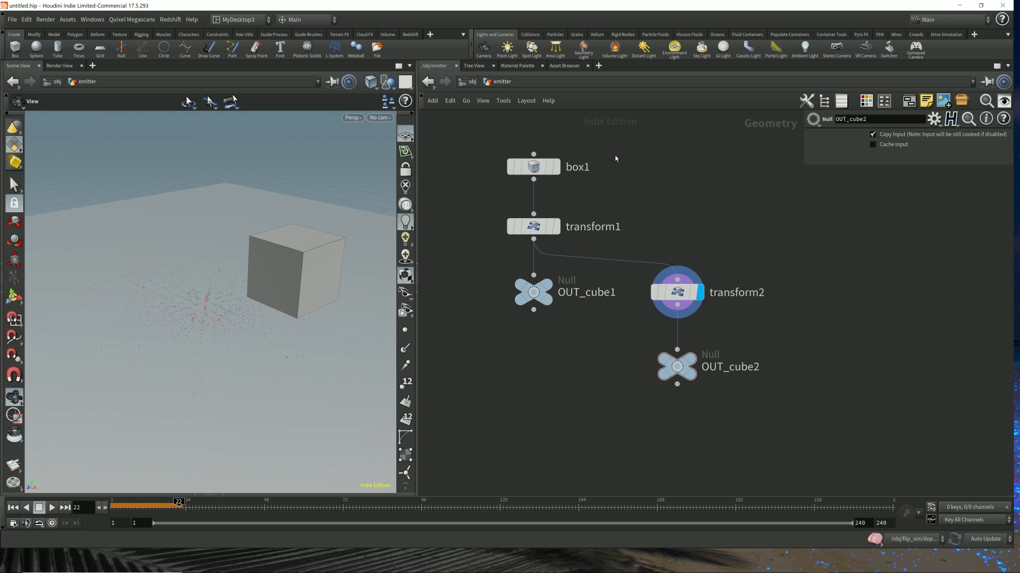
{"action": "left_click", "coordinate": [708, 338]}
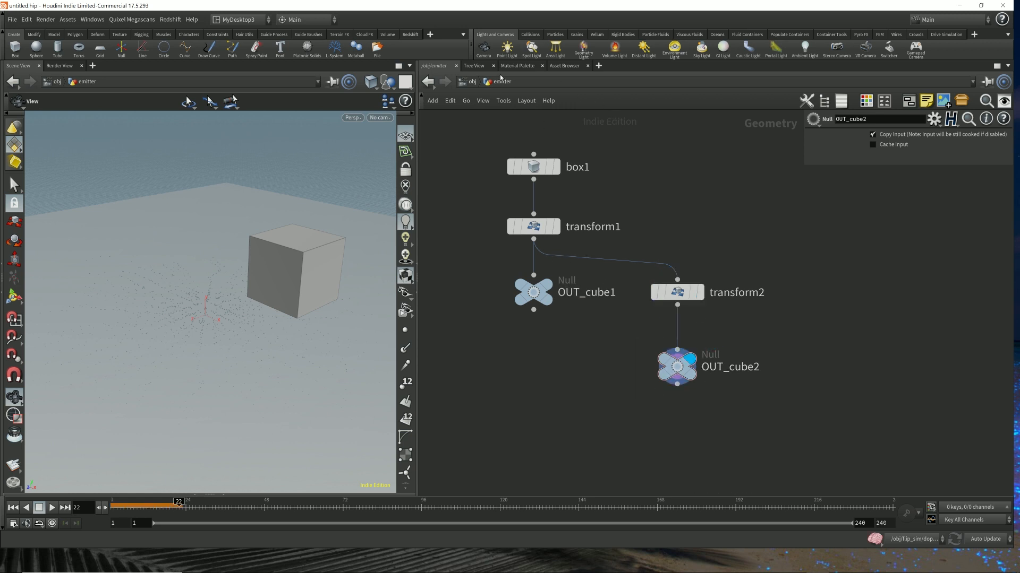
- Inside the flip_sim object, duplicate the object_merge1 node and place the copy beside the original
{"action": "left_click", "coordinate": [469, 82]}
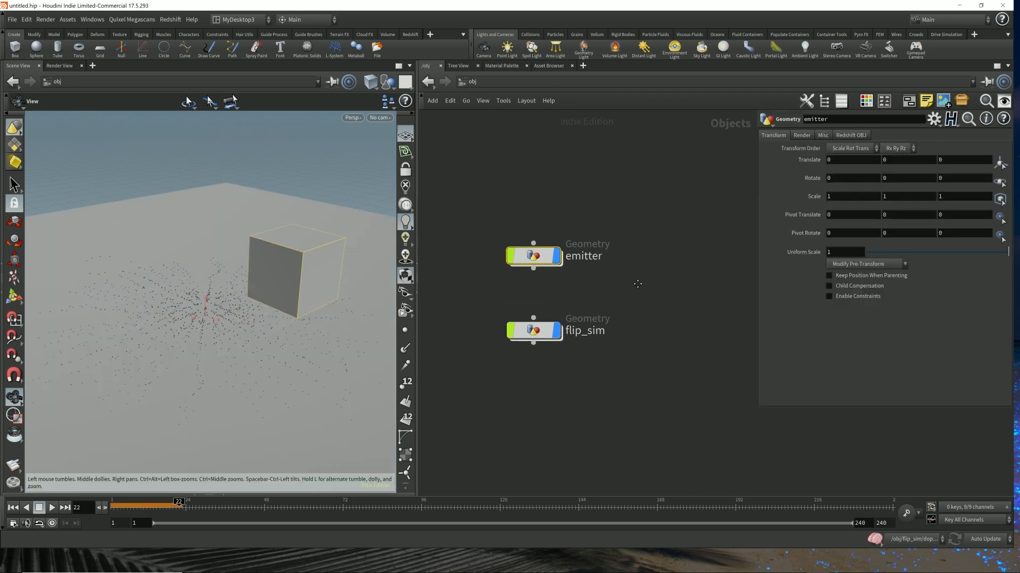
{"action": "double_click", "coordinate": [533, 332]}
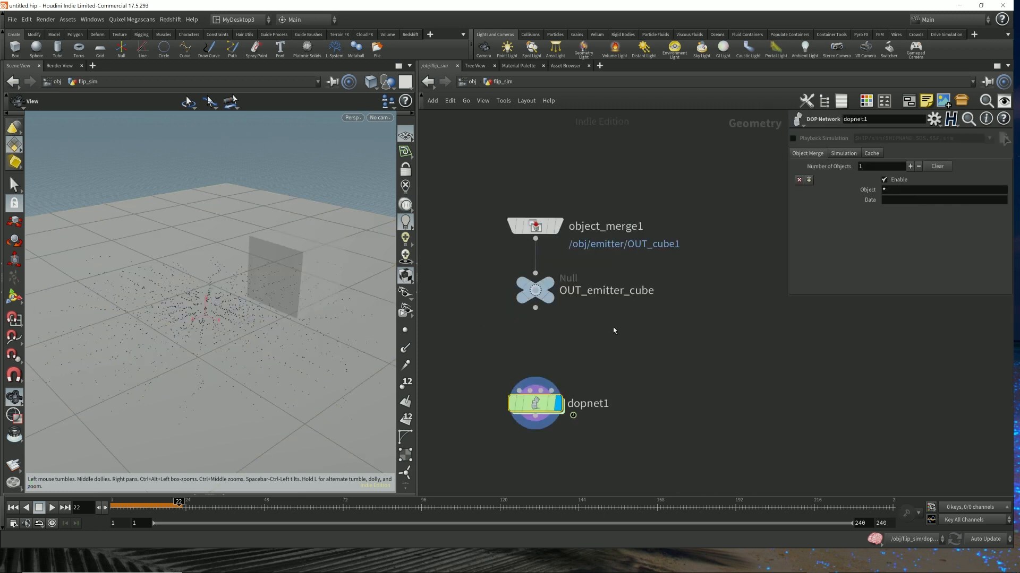
{"action": "left_click", "coordinate": [535, 227]}
{"action": "left_click_drag", "start_coordinate": [541, 228], "coordinate": [723, 228], "text": "alt"}
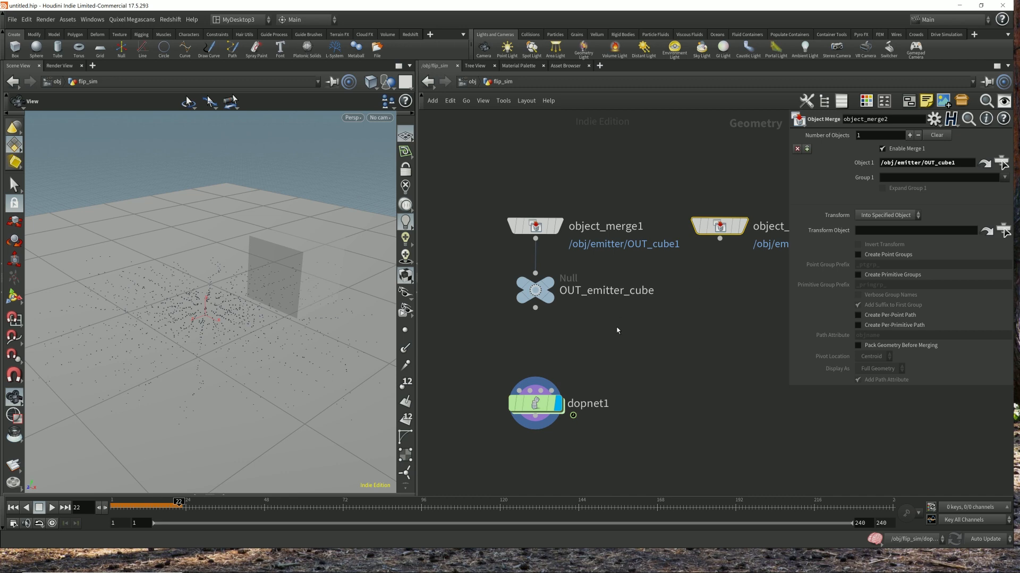
{"action": "middle_click_drag", "start_coordinate": [617, 335], "coordinate": [568, 344]}
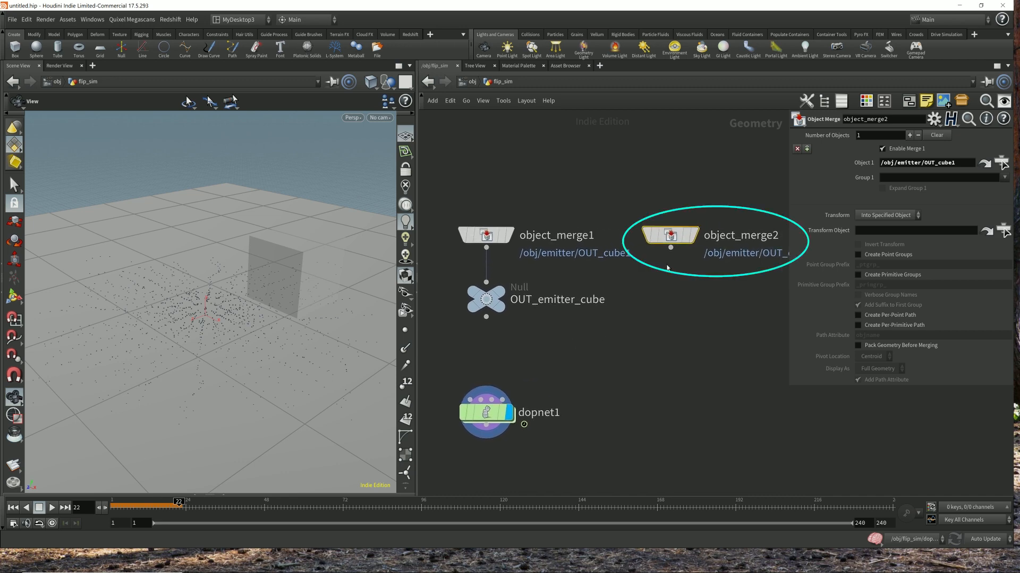
- Append a Null node to the duplicated Object Merge and name it OUT_emitter_cube2
{"action": "left_click", "coordinate": [671, 248]}
{"action": "key", "text": "Tab"}
{"action": "type", "text": "null"}
{"action": "key", "text": "Return"}
{"action": "left_click", "coordinate": [671, 294]}
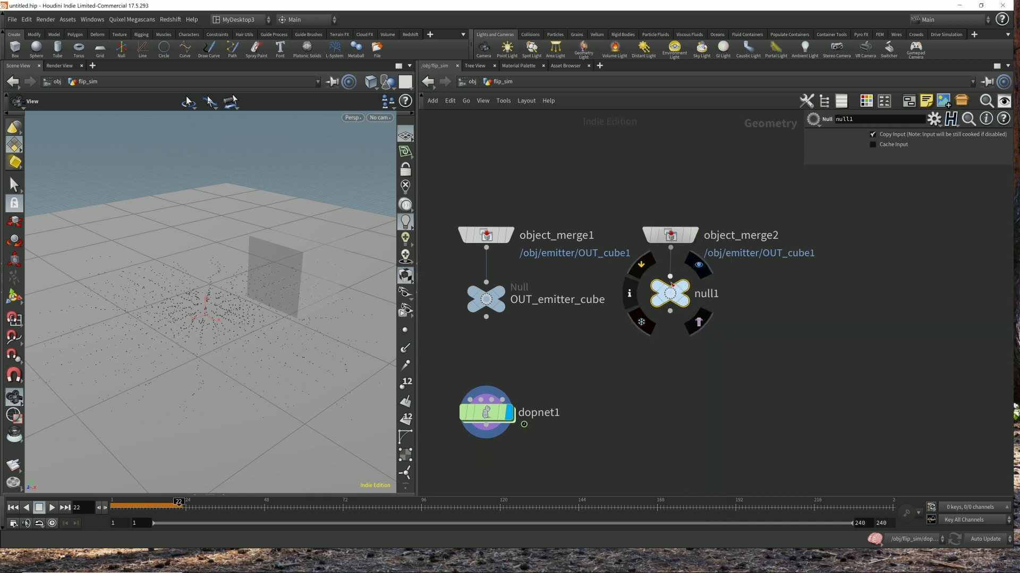
{"action": "double_click", "coordinate": [703, 300]}
{"action": "type", "text": "OUT_emitter_cube2"}
{"action": "key", "text": "Return"}
- Set the duplicated Object Merge's source object to /obj/emitter/OUT_cube2
{"action": "left_click", "coordinate": [670, 235]}
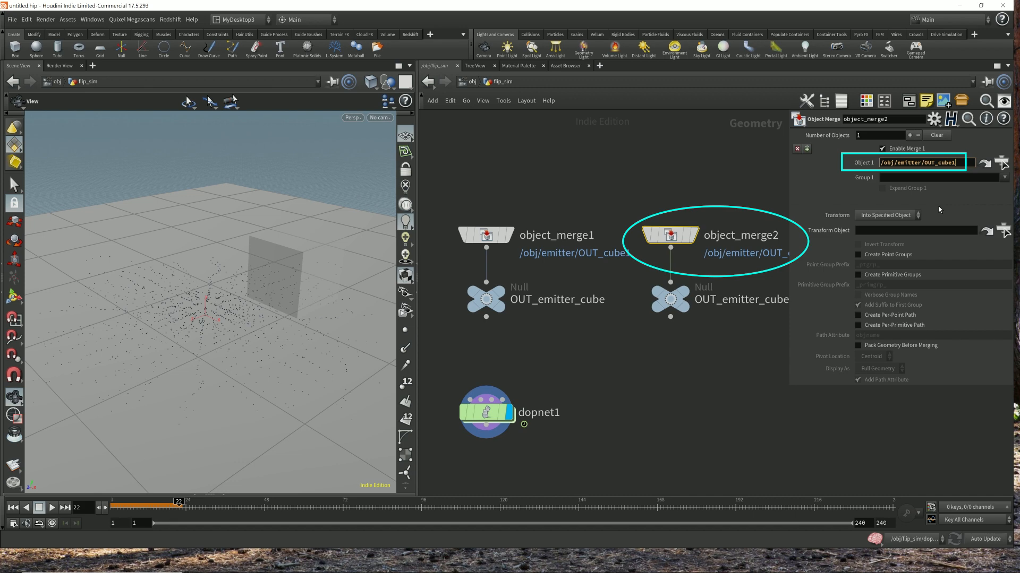
{"action": "key", "text": "BackSpace"}
{"action": "type", "text": "2"}
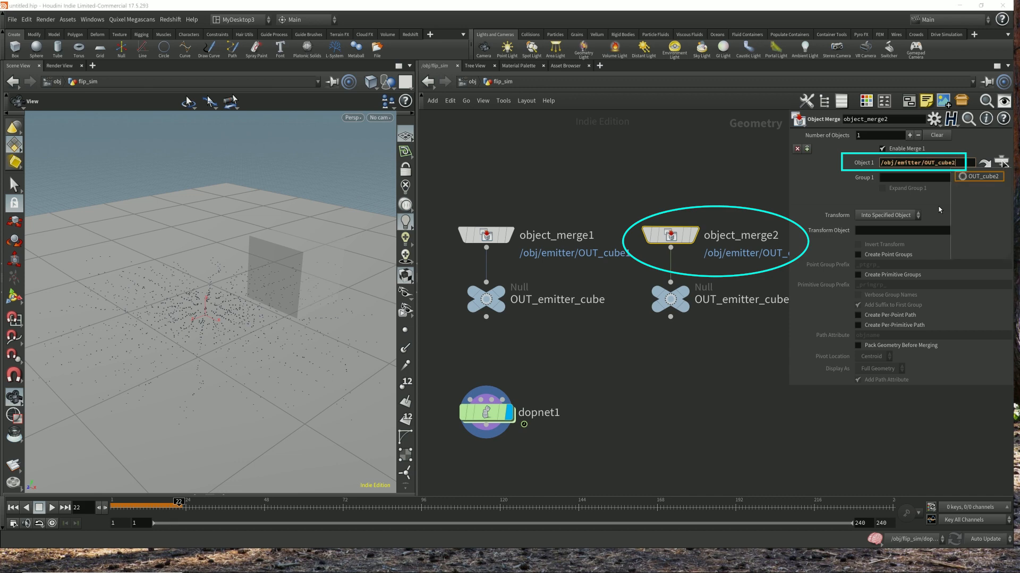
{"action": "key", "text": "Return"}
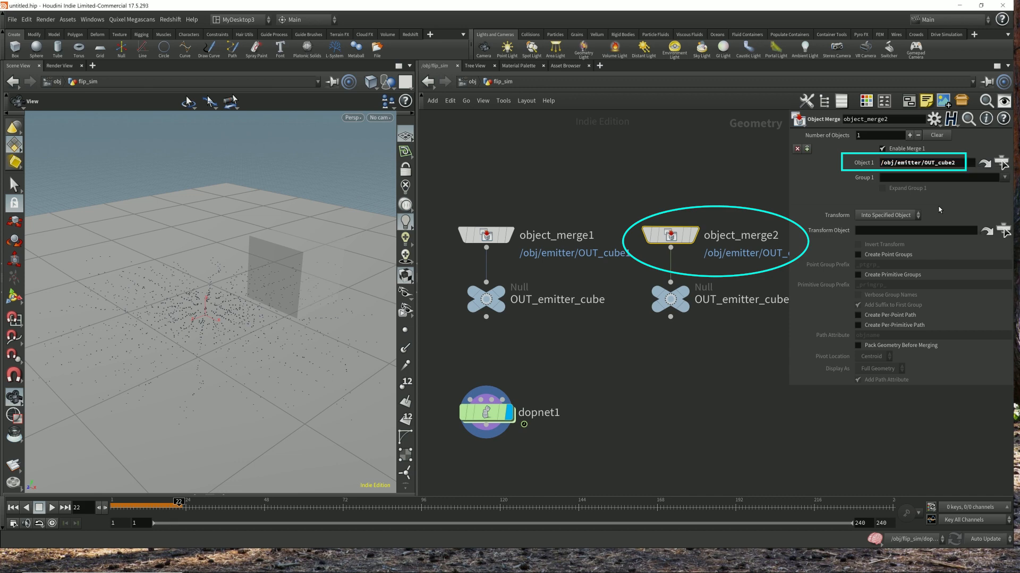
- Display the second Object Merge, the first Object Merge and the second null in turn to compare both cubes
{"action": "left_click", "coordinate": [694, 234]}
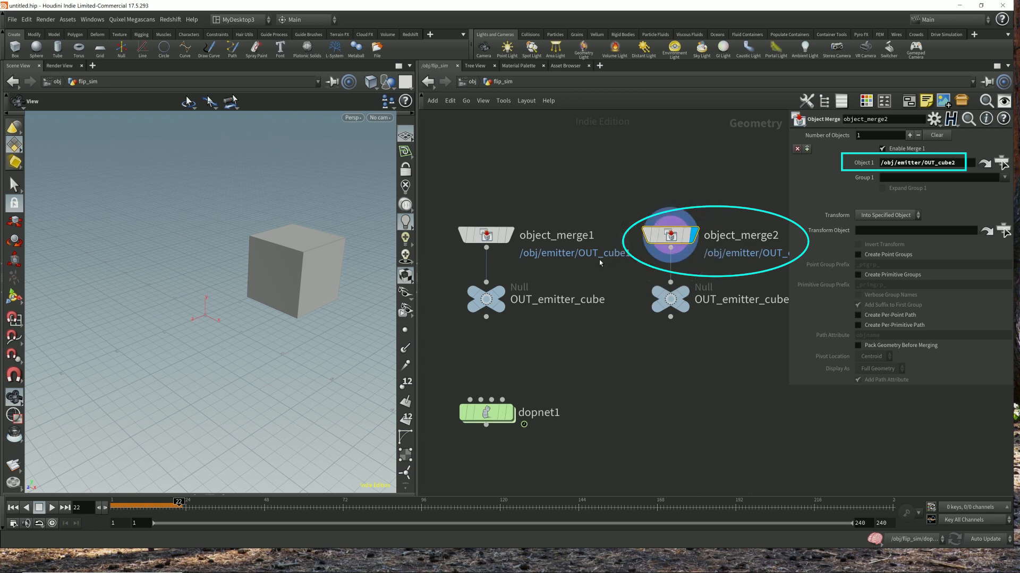
{"action": "left_click", "coordinate": [510, 235]}
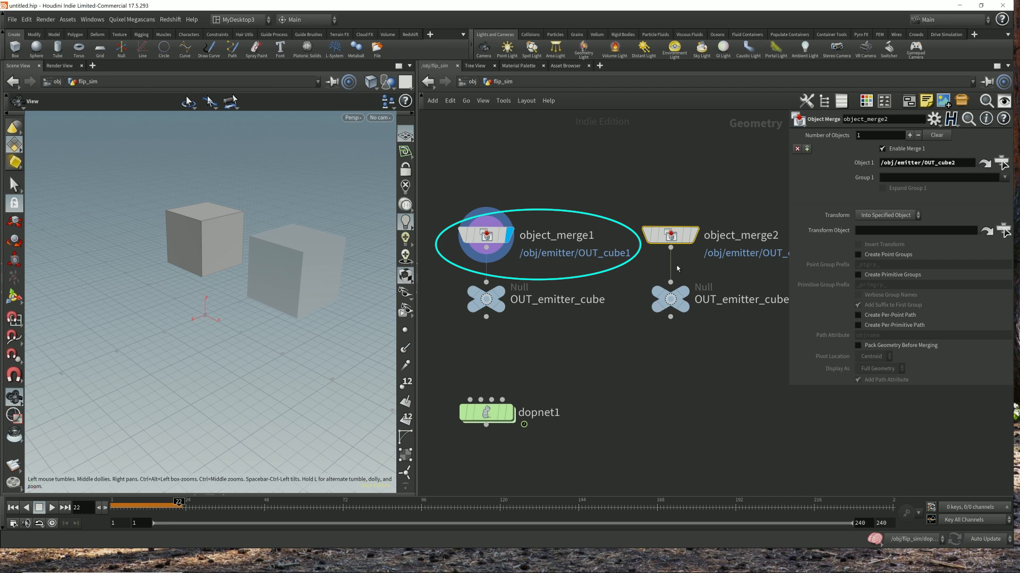
{"action": "left_click", "coordinate": [685, 299]}
- Open the dopnet1 network and move the ground plane node slightly lower
{"action": "double_click", "coordinate": [486, 414]}
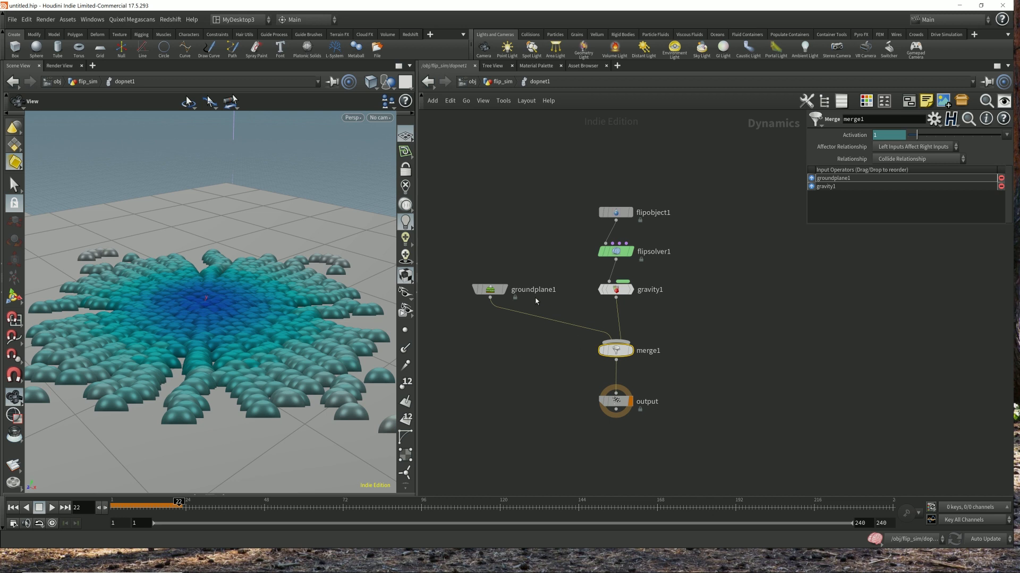
{"action": "left_click_drag", "start_coordinate": [501, 292], "coordinate": [503, 316]}
{"action": "middle_click_drag", "start_coordinate": [710, 329], "coordinate": [673, 346]}
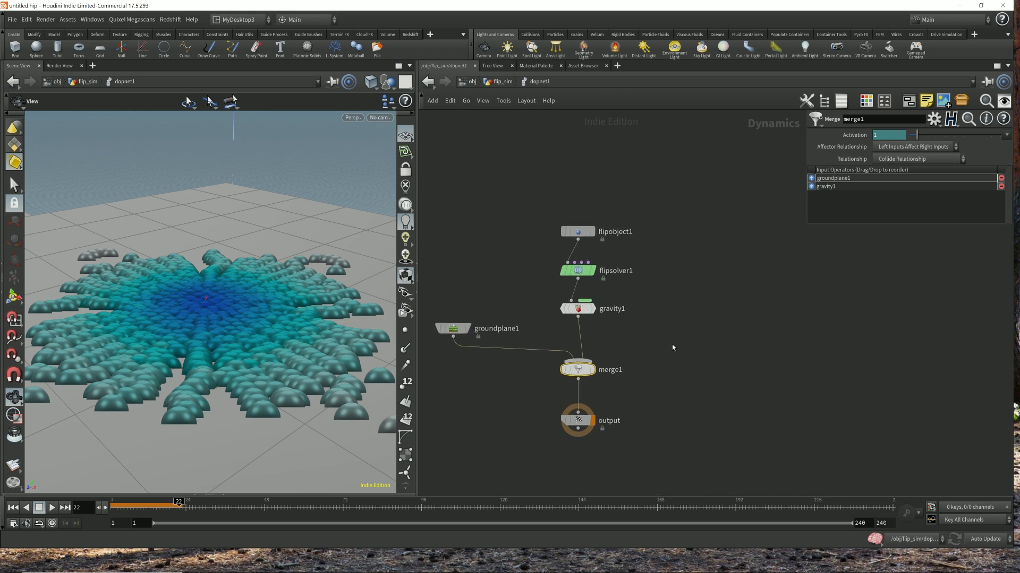
- Add a Volume Source node, move the FLIP object aside, and connect the source to the FLIP solver's Sourcing (post-solve) input
{"action": "key", "text": "Tab"}
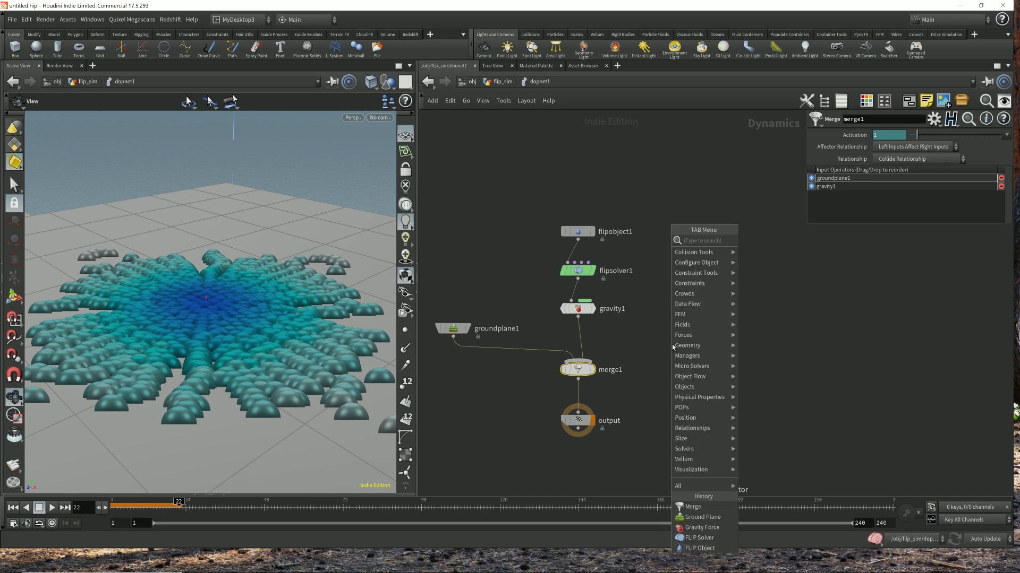
{"action": "type", "text": "vols"}
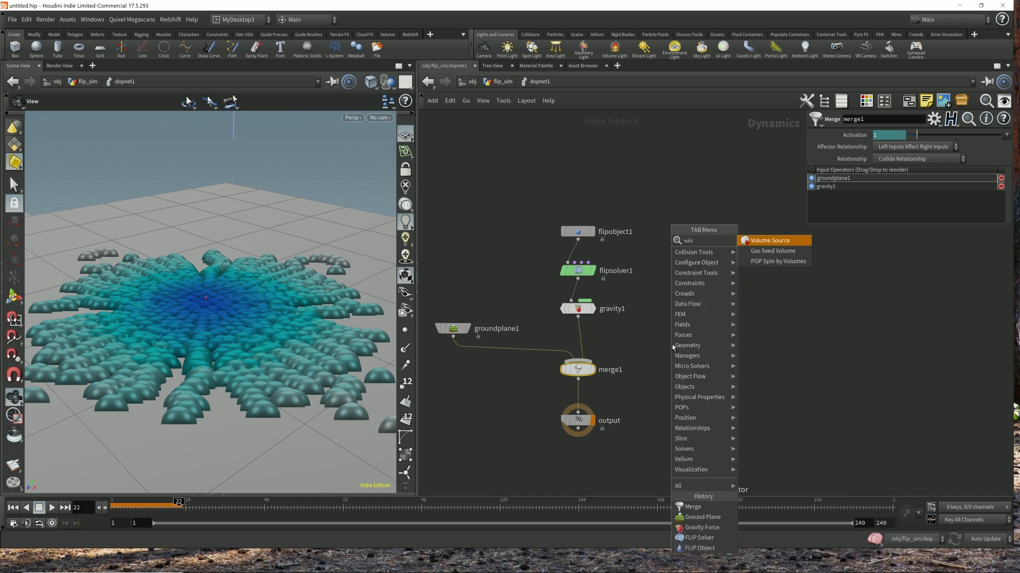
{"action": "key", "text": "Return"}
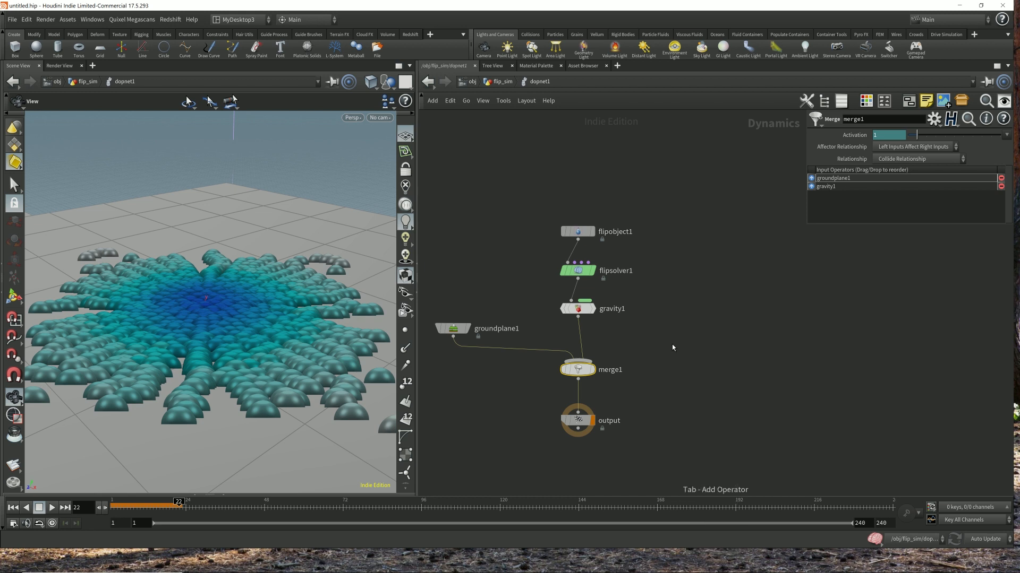
{"action": "left_click", "coordinate": [677, 229]}
{"action": "left_click_drag", "start_coordinate": [577, 232], "coordinate": [482, 229]}
{"action": "mouse_move", "coordinate": [677, 231]}
{"action": "left_mouse_down"}
{"action": "mouse_move", "coordinate": [633, 228]}
{"action": "mouse_move", "coordinate": [637, 243]}
{"action": "mouse_move", "coordinate": [591, 268]}
{"action": "left_mouse_up"}
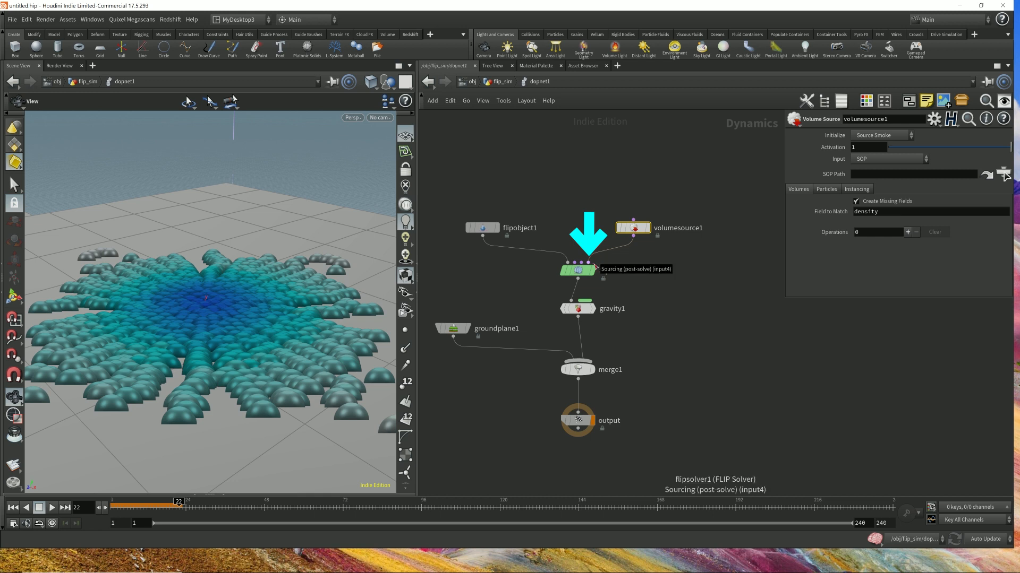
{"action": "mouse_move", "coordinate": [632, 232]}
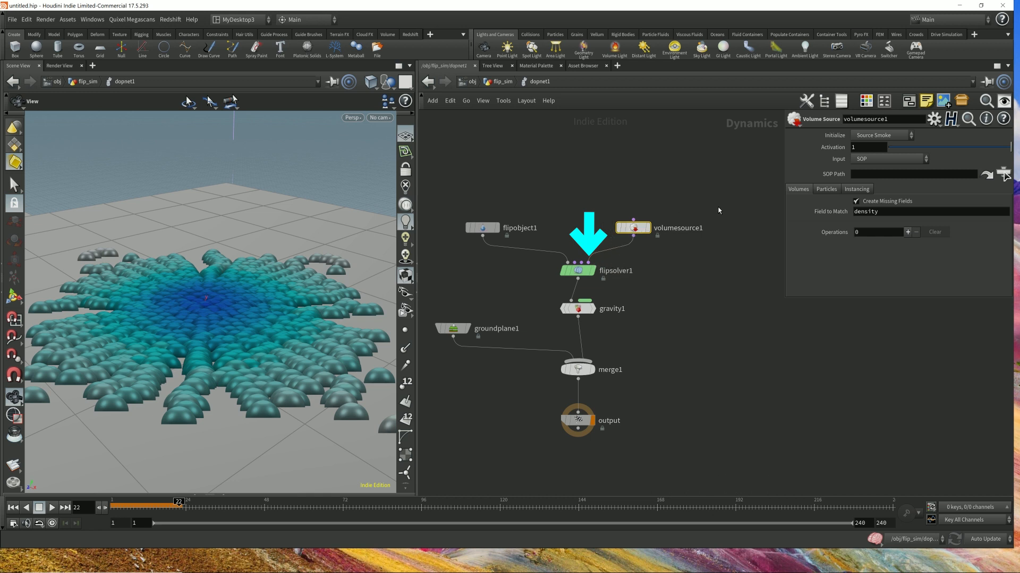
{"action": "left_click", "coordinate": [890, 161]}
{"action": "left_click_drag", "start_coordinate": [594, 170], "coordinate": [710, 246]}
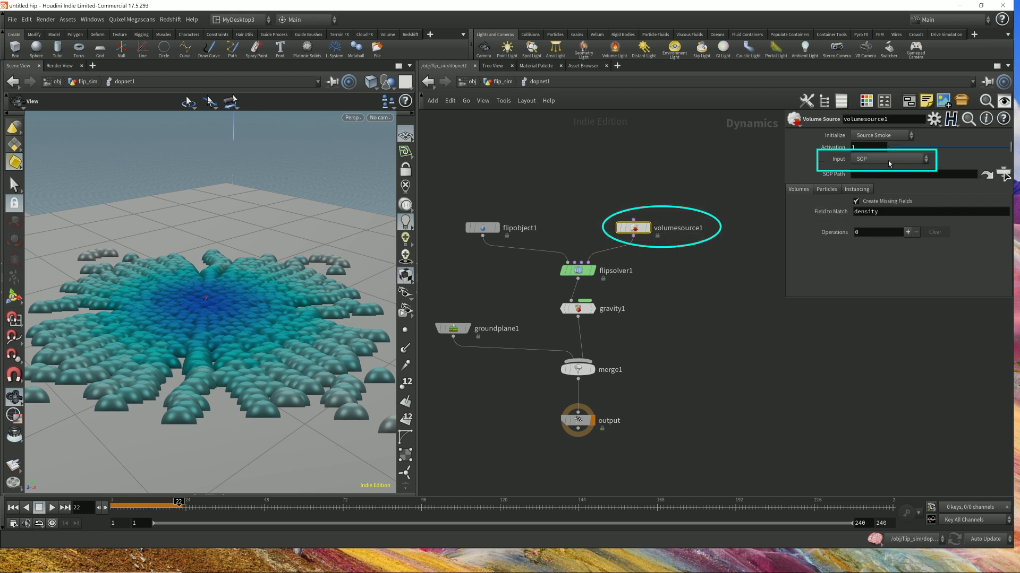
{"action": "left_click", "coordinate": [889, 161]}
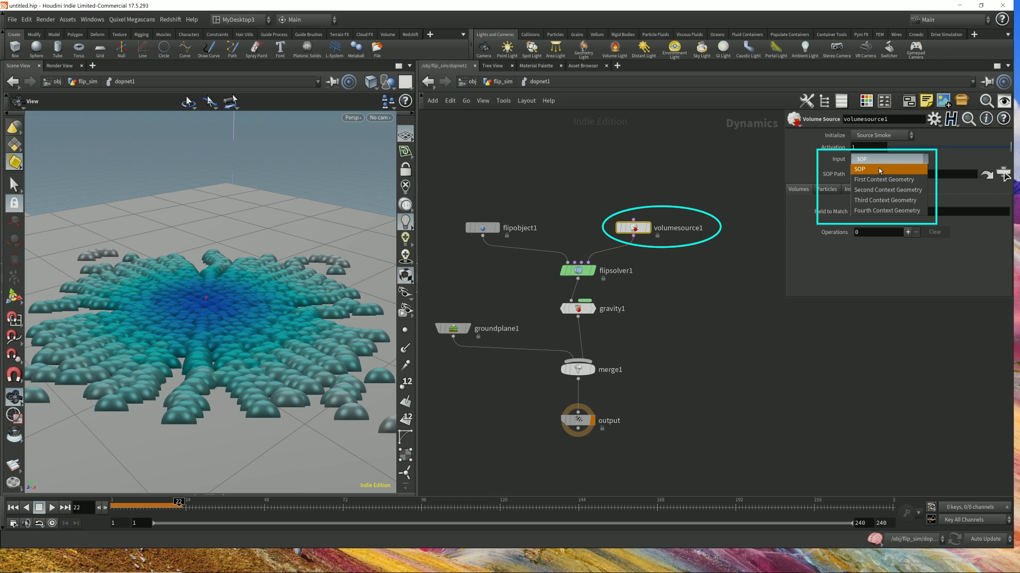
{"action": "left_click", "coordinate": [871, 169]}
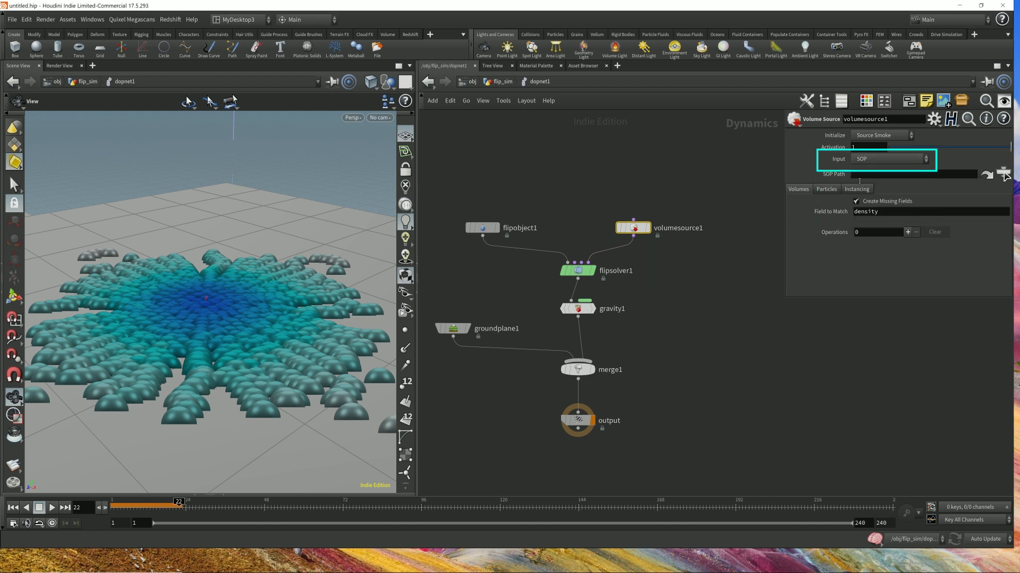
{"action": "left_click", "coordinate": [1003, 175]}
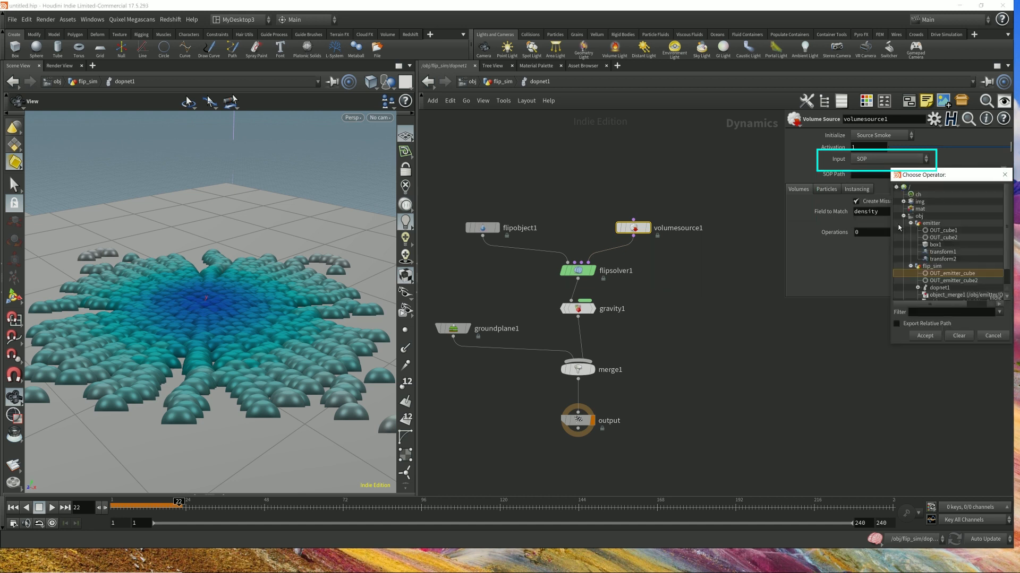
{"action": "left_click", "coordinate": [910, 224]}
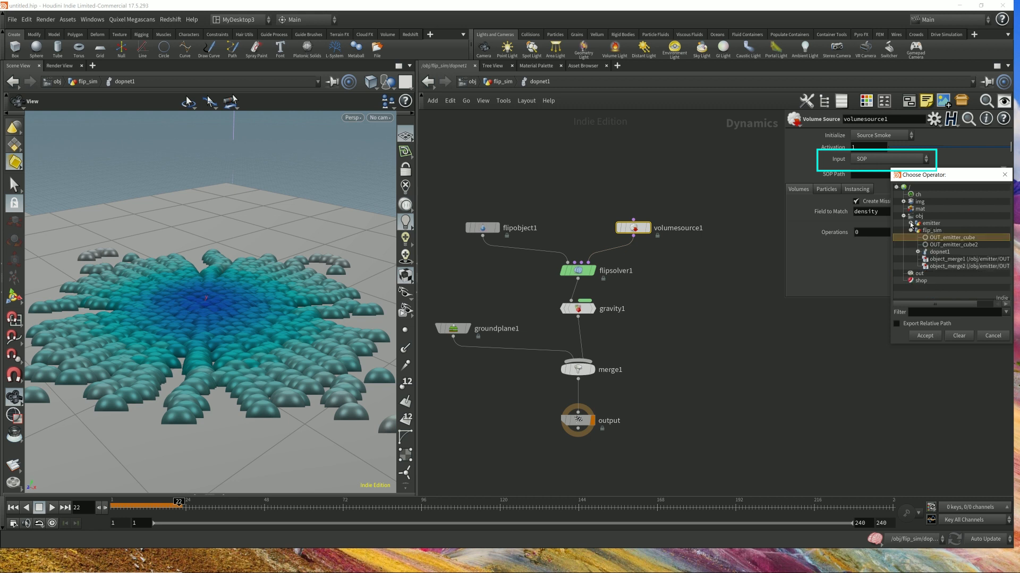
{"action": "left_click", "coordinate": [938, 230]}
{"action": "left_click", "coordinate": [951, 245]}
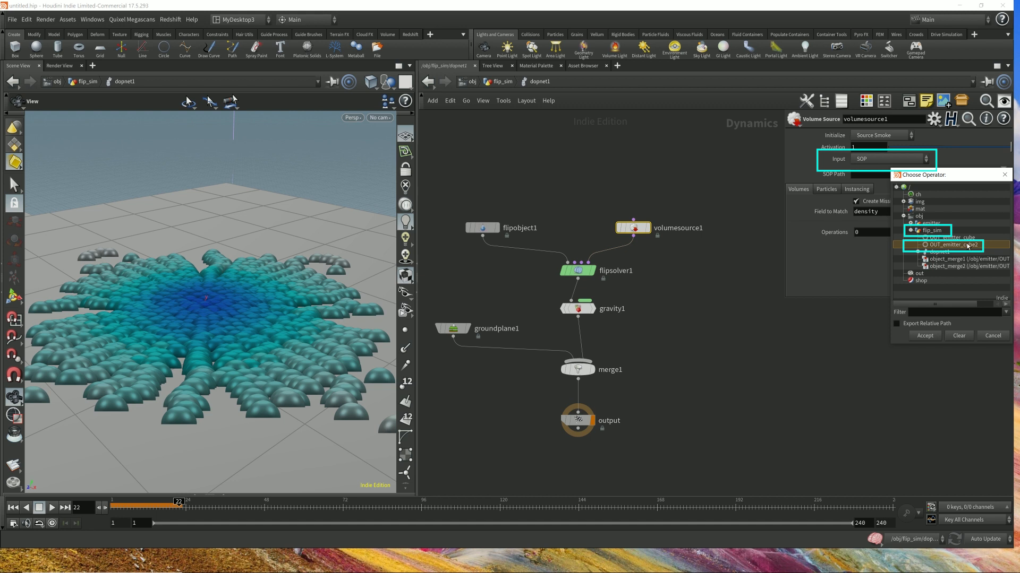
{"action": "left_click", "coordinate": [993, 336]}
- Set the Volume Source's input to First Context Geometry
{"action": "left_click", "coordinate": [888, 159]}
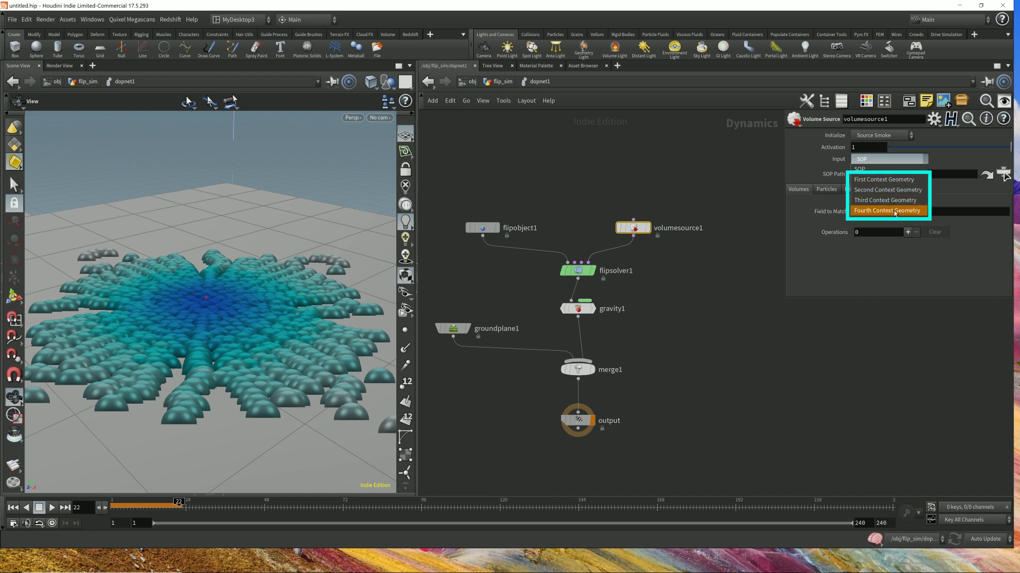
{"action": "left_click", "coordinate": [890, 179]}
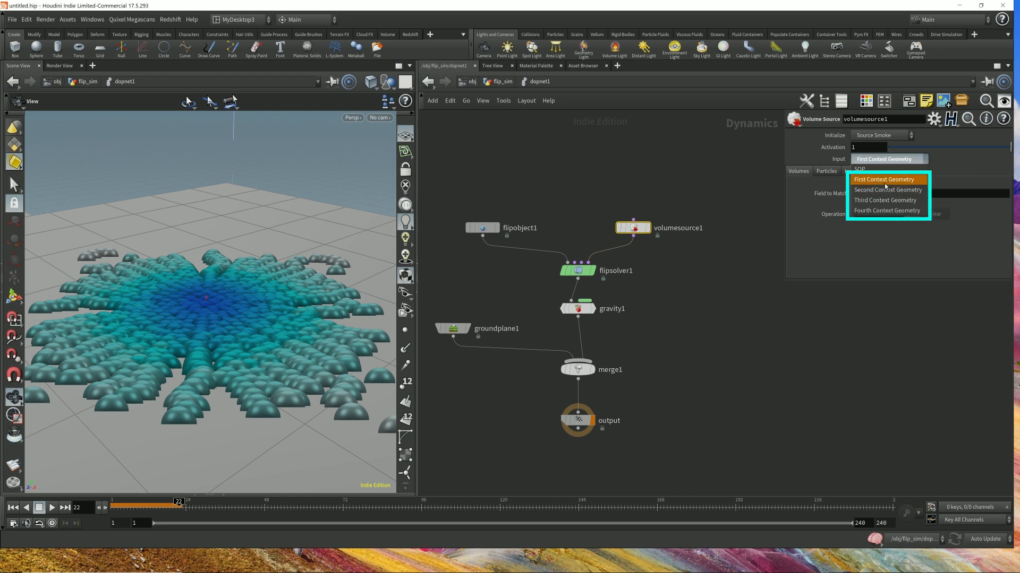
{"action": "left_click", "coordinate": [885, 210]}
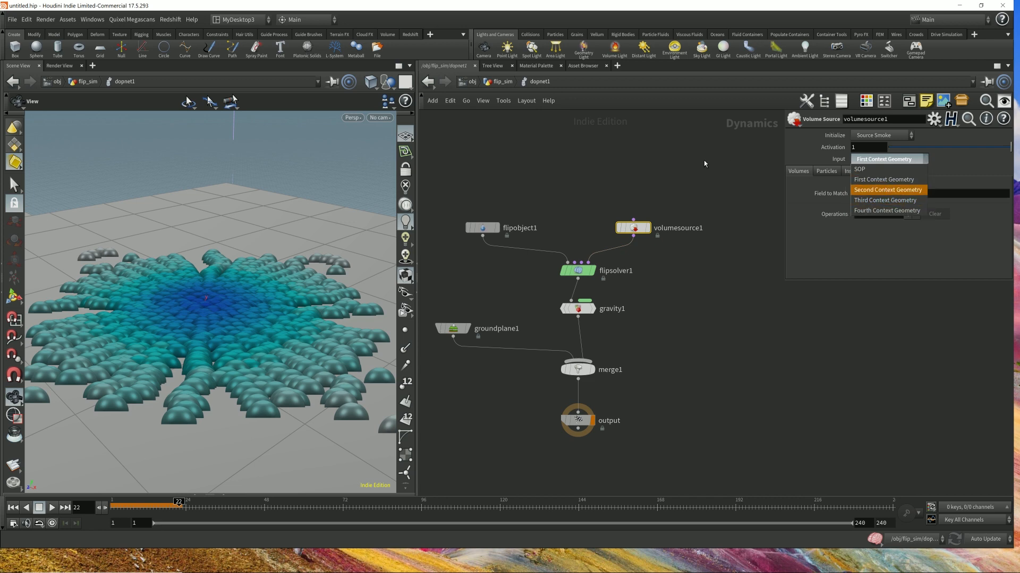
- In the flip_sim network, connect the OUT_emitter_cube2 null to dopnet1's first input and reopen dopnet1
{"action": "left_click", "coordinate": [502, 81]}
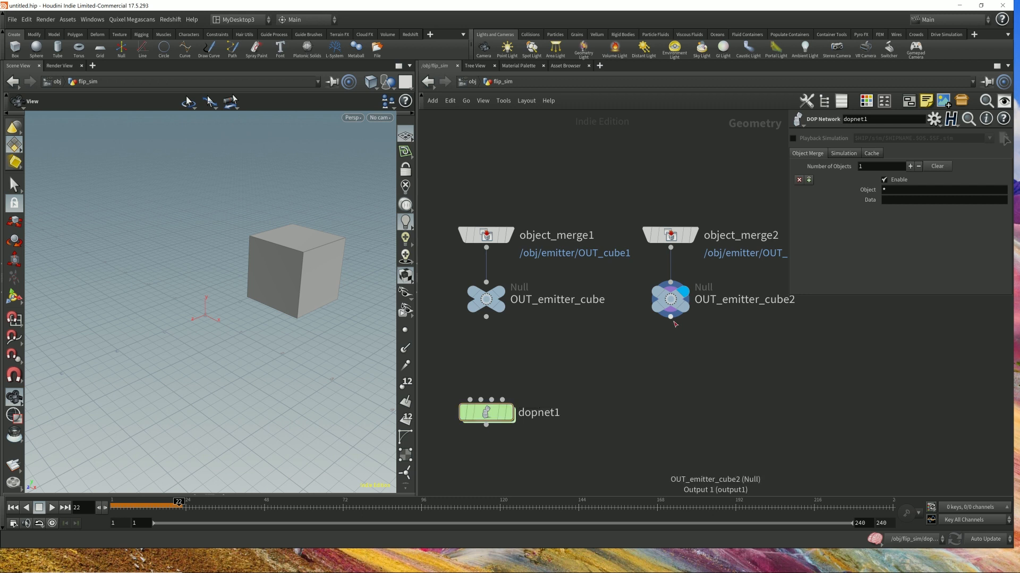
{"action": "mouse_move", "coordinate": [671, 319]}
{"action": "left_mouse_down"}
{"action": "mouse_move", "coordinate": [543, 390]}
{"action": "mouse_move", "coordinate": [470, 400]}
{"action": "left_mouse_up"}
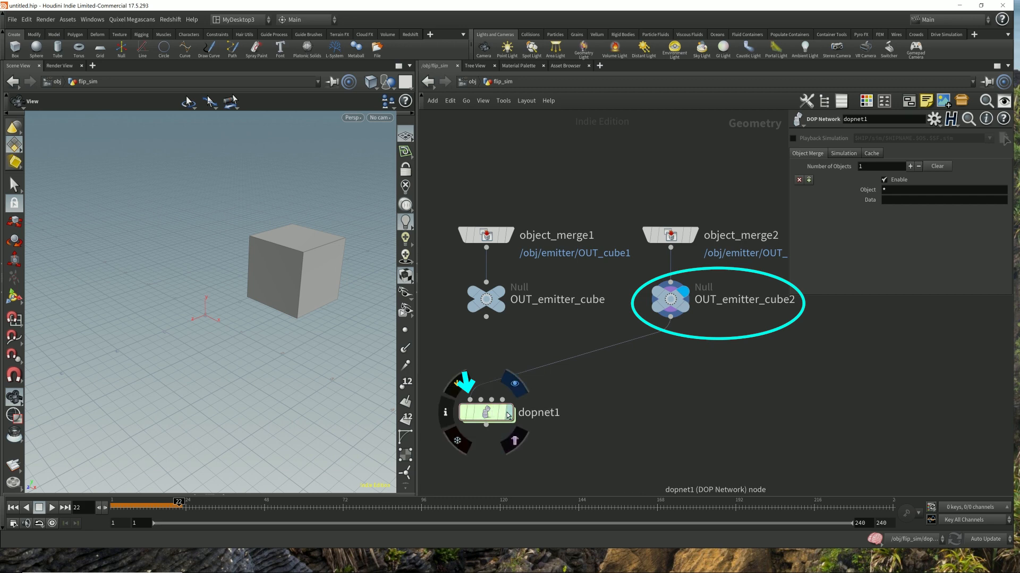
{"action": "double_click", "coordinate": [487, 415]}
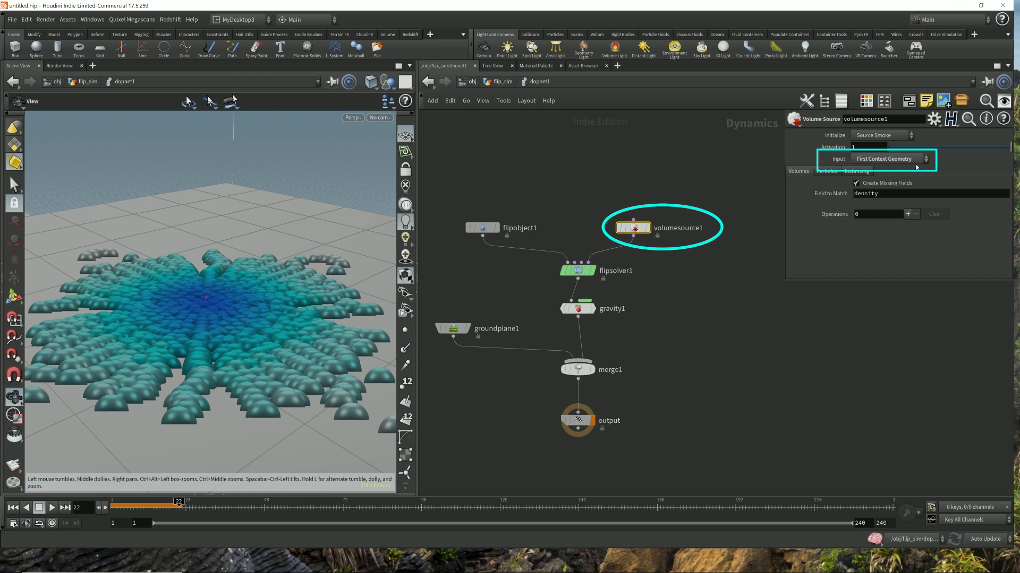
- Clear the FLIP object's SOP path and play the simulation from the start
{"action": "mouse_move", "coordinate": [459, 254]}
{"action": "left_mouse_down"}
{"action": "mouse_move", "coordinate": [525, 198]}
{"action": "mouse_move", "coordinate": [563, 197]}
{"action": "mouse_move", "coordinate": [549, 202]}
{"action": "left_mouse_up"}
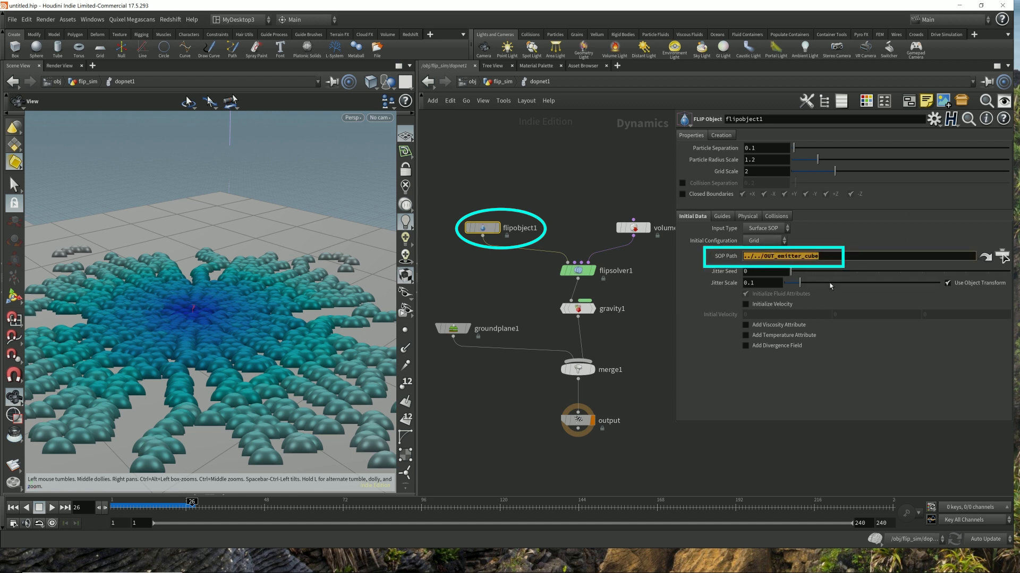
{"action": "key", "text": "BackSpace"}
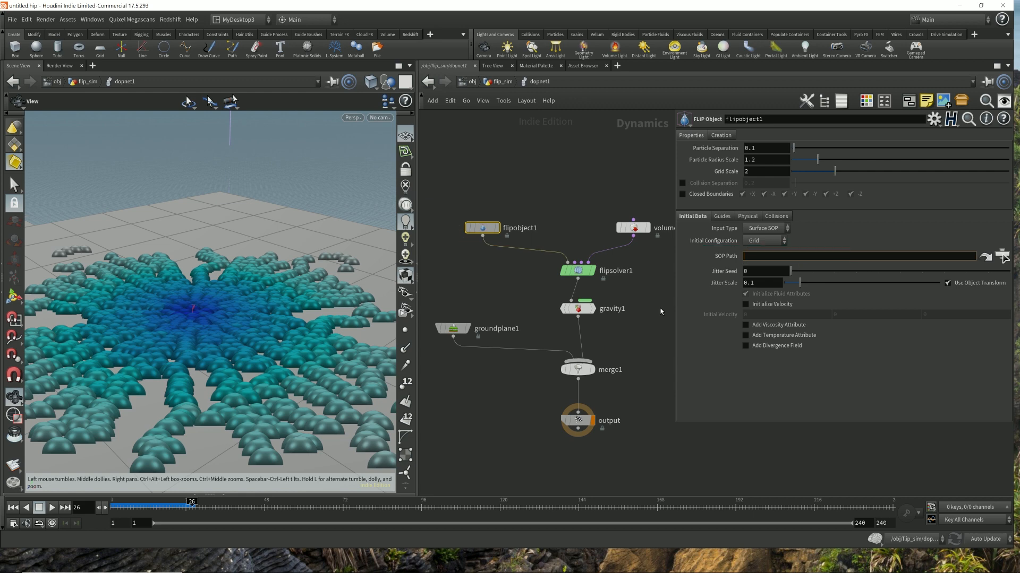
{"action": "middle_click_drag", "start_coordinate": [650, 406], "coordinate": [610, 403]}
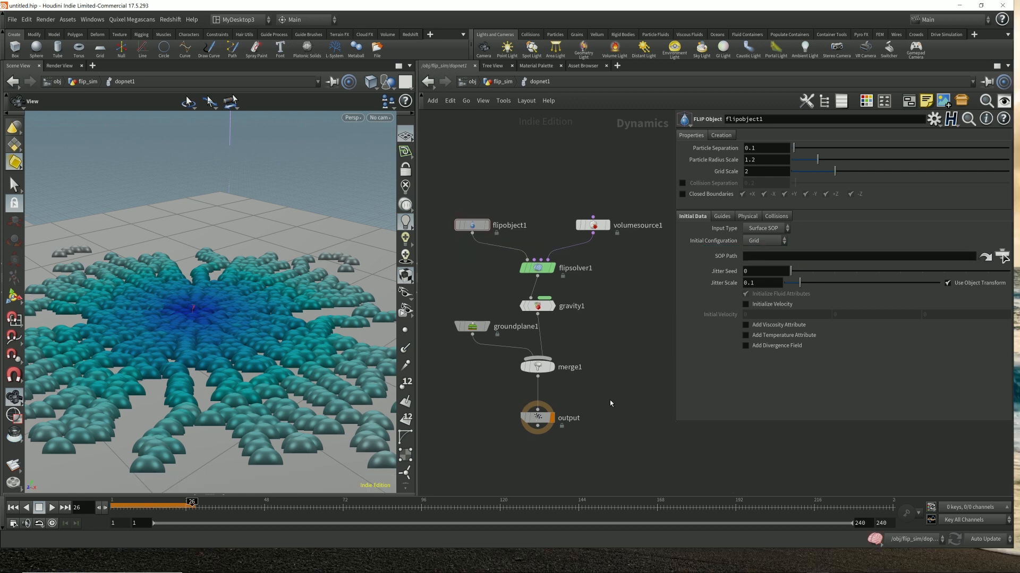
{"action": "key", "text": "Up"}
{"action": "key", "text": "Up"}
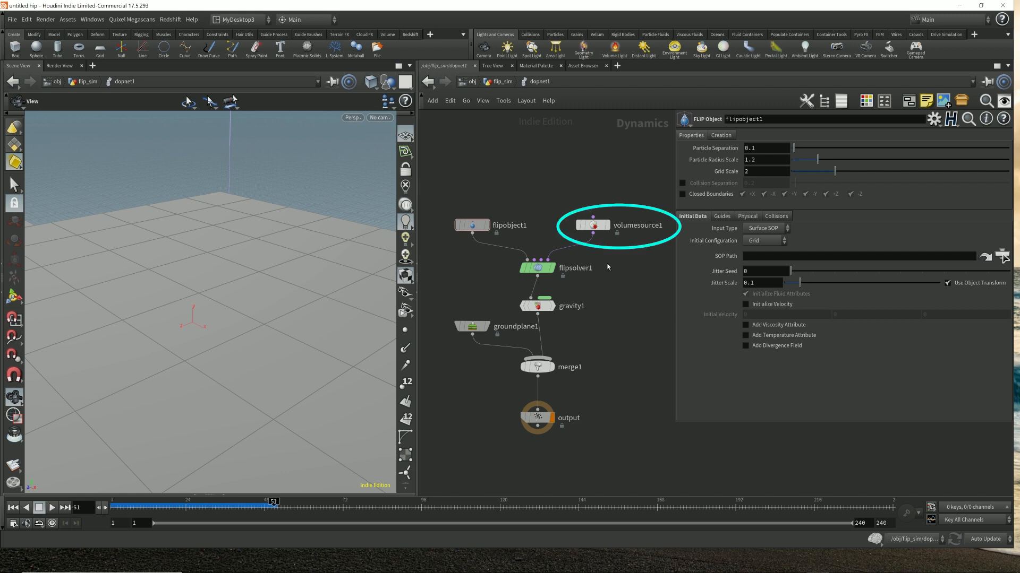
- Select the Volume Source and check that its input uses First Context Geometry
{"action": "left_click", "coordinate": [594, 225]}
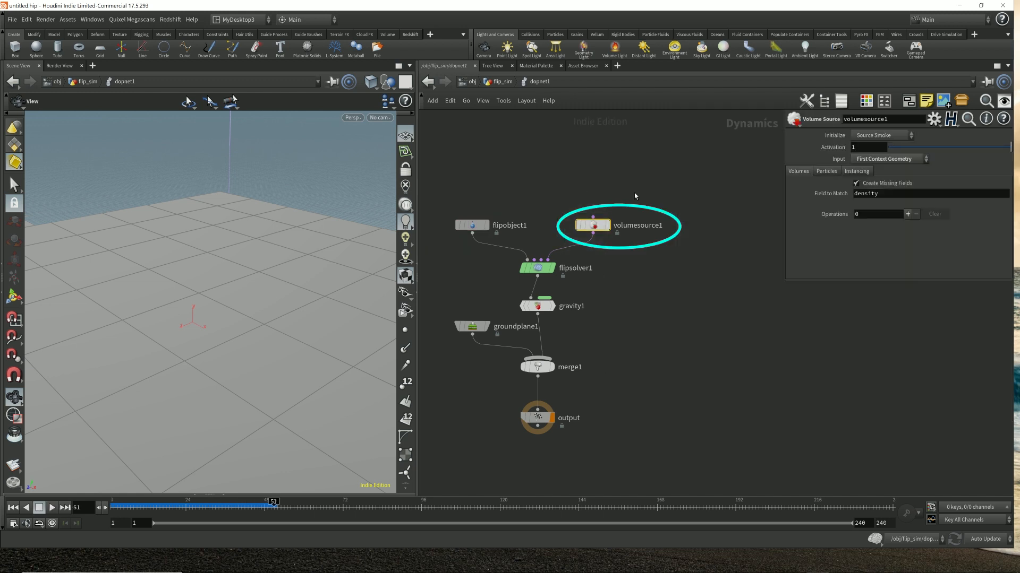
{"action": "left_click", "coordinate": [869, 161]}
{"action": "left_click", "coordinate": [869, 182]}
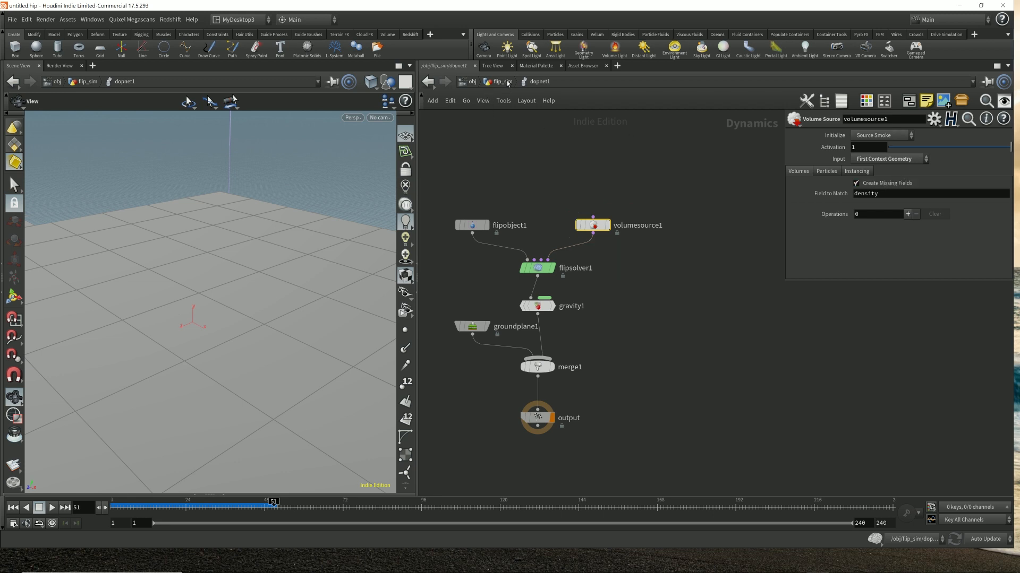
- Follow object_merge2 to its source in the emitter network and insert a FLIP Source node between transform2 and the lowered OUT_cube2 null
{"action": "left_click", "coordinate": [503, 83]}
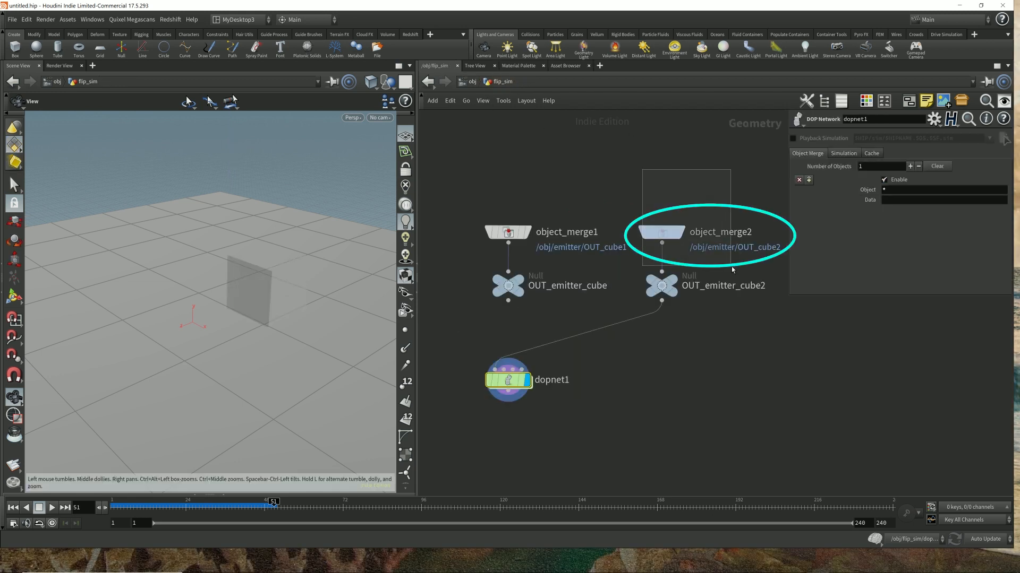
{"action": "left_click", "coordinate": [661, 232]}
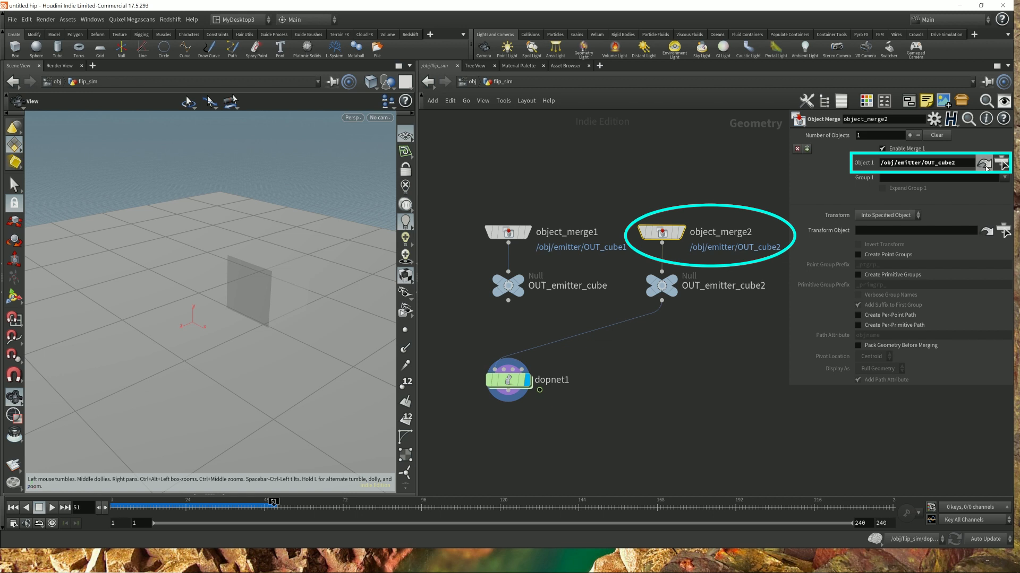
{"action": "left_click", "coordinate": [984, 165]}
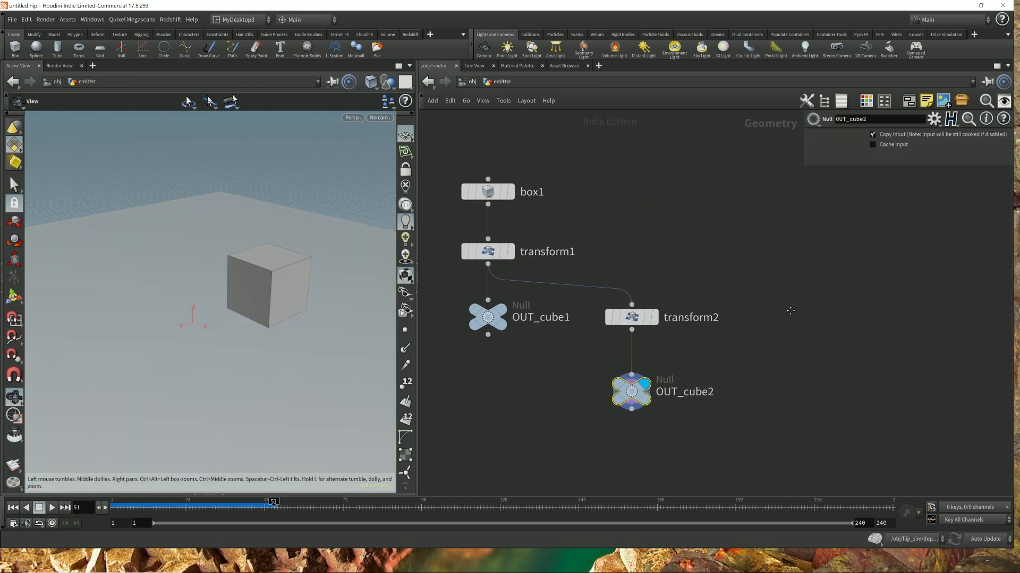
{"action": "left_click_drag", "start_coordinate": [685, 292], "coordinate": [685, 292]}
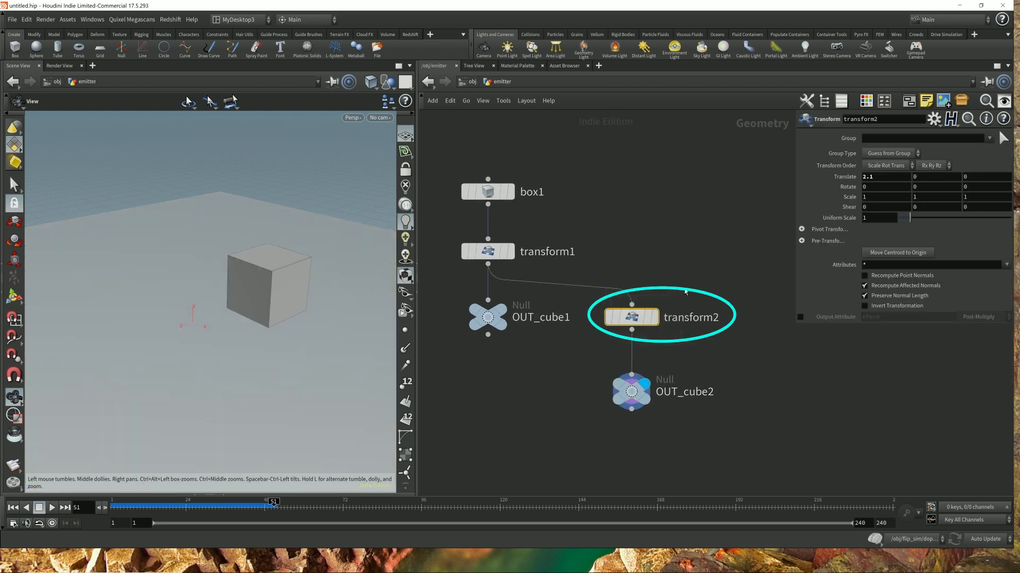
{"action": "left_click", "coordinate": [706, 430]}
{"action": "left_click_drag", "start_coordinate": [631, 391], "coordinate": [631, 463]}
{"action": "key", "text": "Tab"}
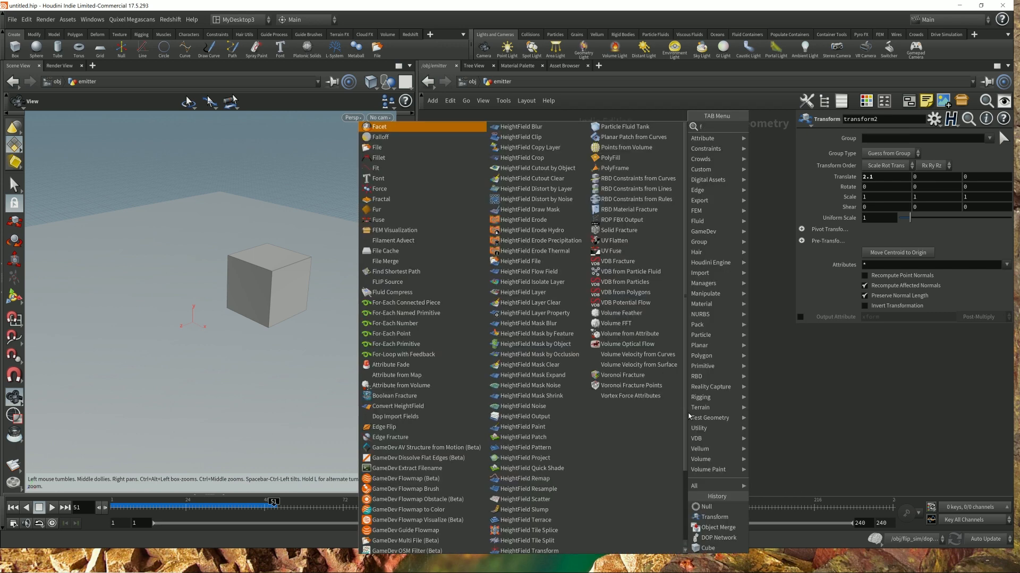
{"action": "type", "text": "flip so"}
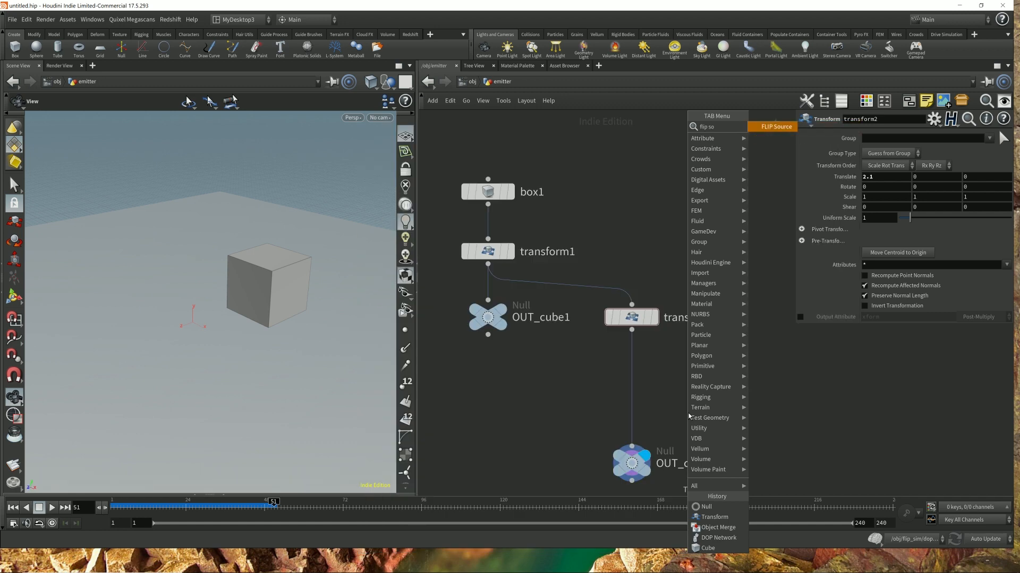
{"action": "key", "text": "Return"}
{"action": "left_click", "coordinate": [685, 383]}
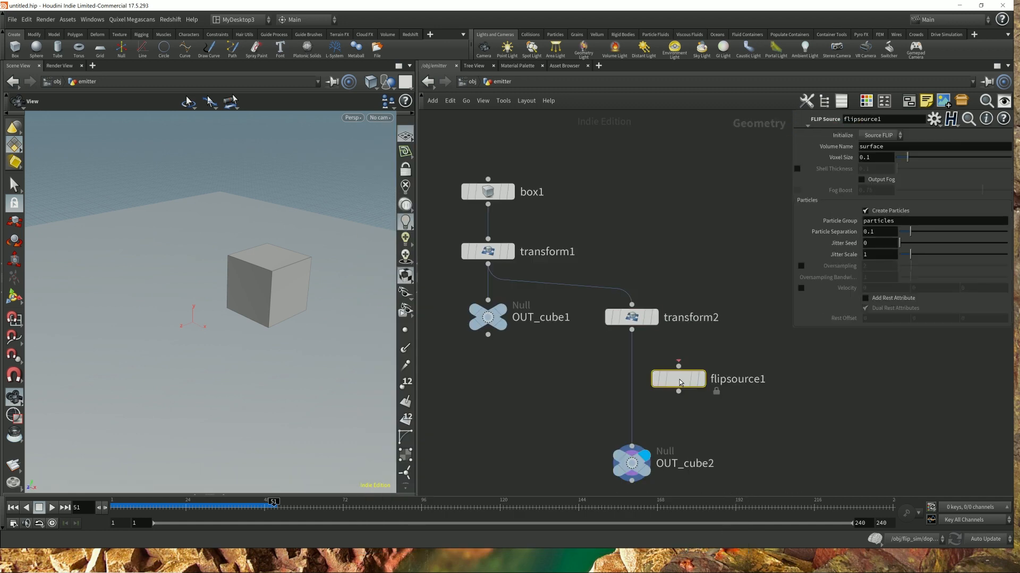
{"action": "left_click_drag", "start_coordinate": [685, 383], "coordinate": [639, 388]}
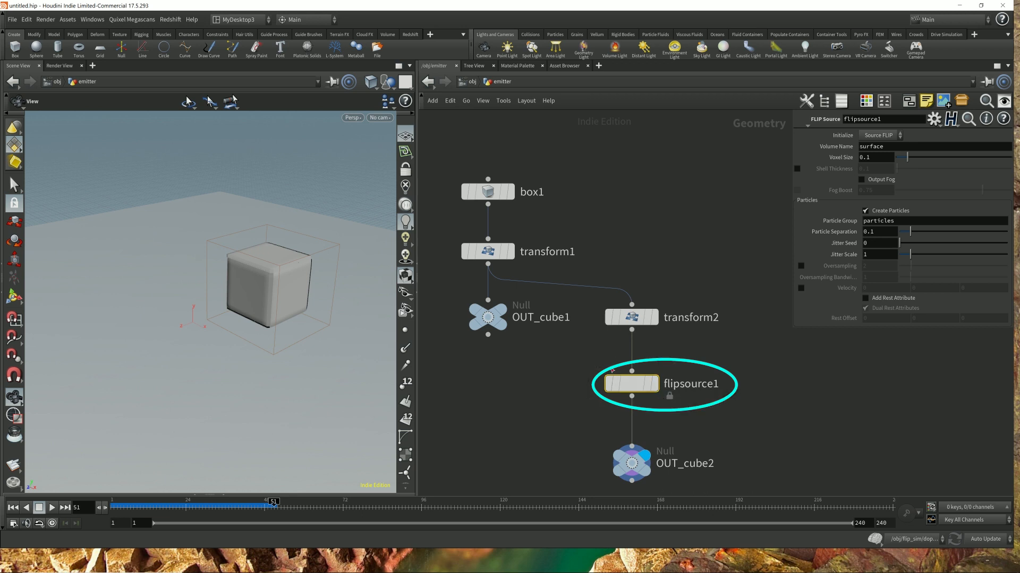
- Compare the node information of flipsource1 and transform2 side by side, including their geometry and volume data, and close both info windows
{"action": "left_click", "coordinate": [591, 383]}
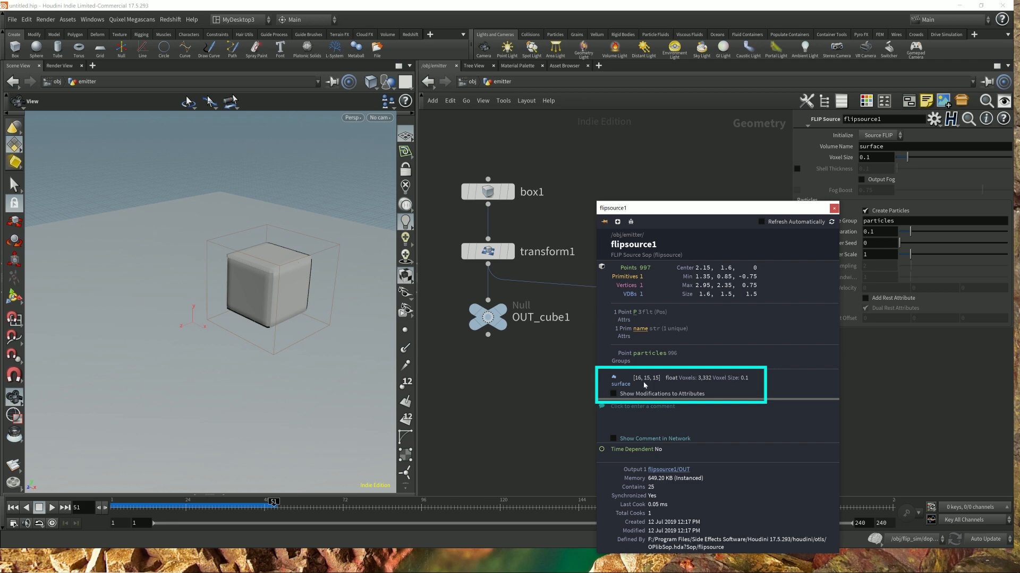
{"action": "left_click_drag", "start_coordinate": [603, 221], "coordinate": [763, 210]}
{"action": "left_click", "coordinate": [632, 321]}
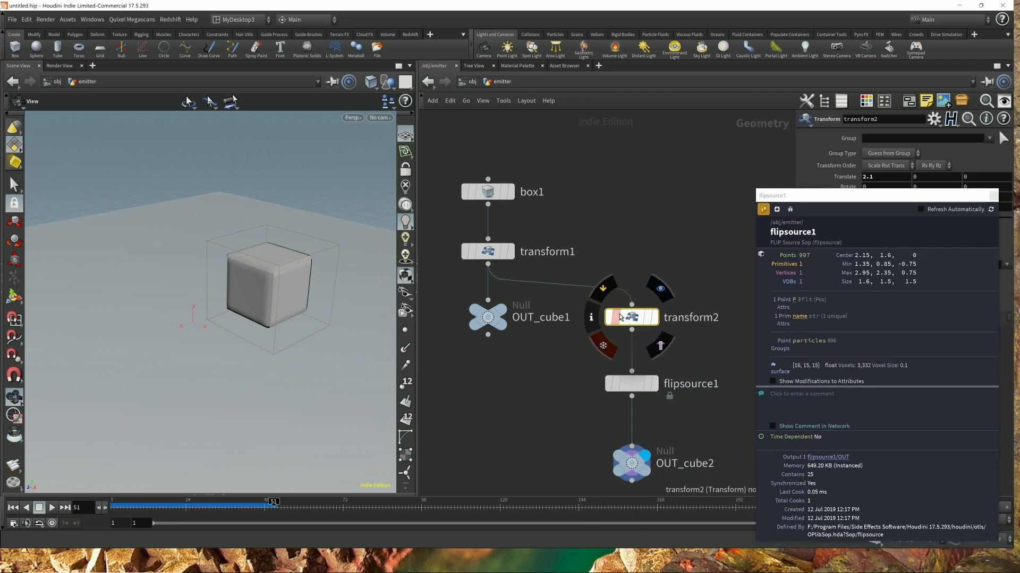
{"action": "left_click", "coordinate": [597, 320]}
{"action": "left_click_drag", "start_coordinate": [686, 195], "coordinate": [448, 193]}
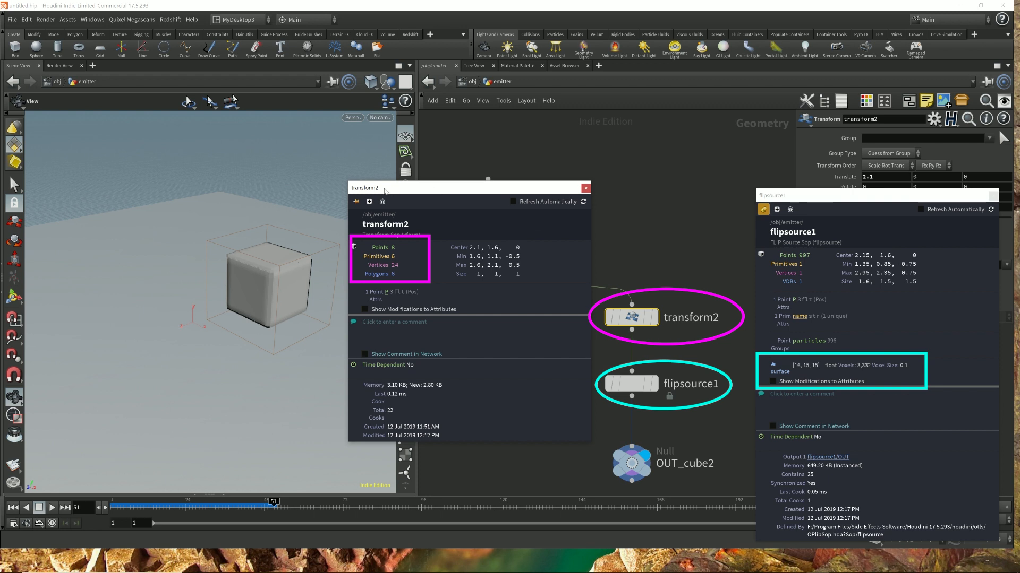
{"action": "mouse_move", "coordinate": [679, 393]}
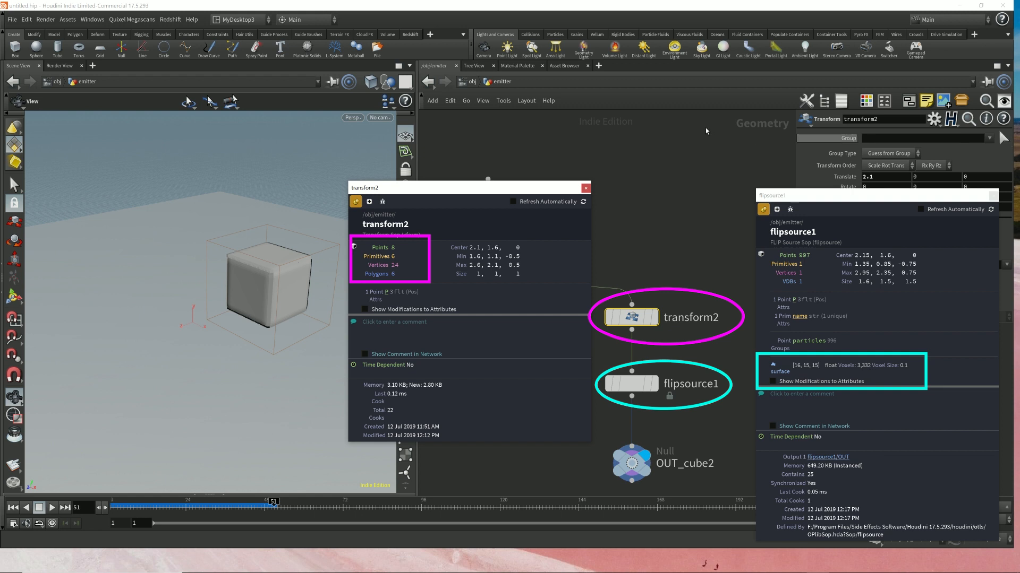
{"action": "left_click", "coordinate": [585, 188]}
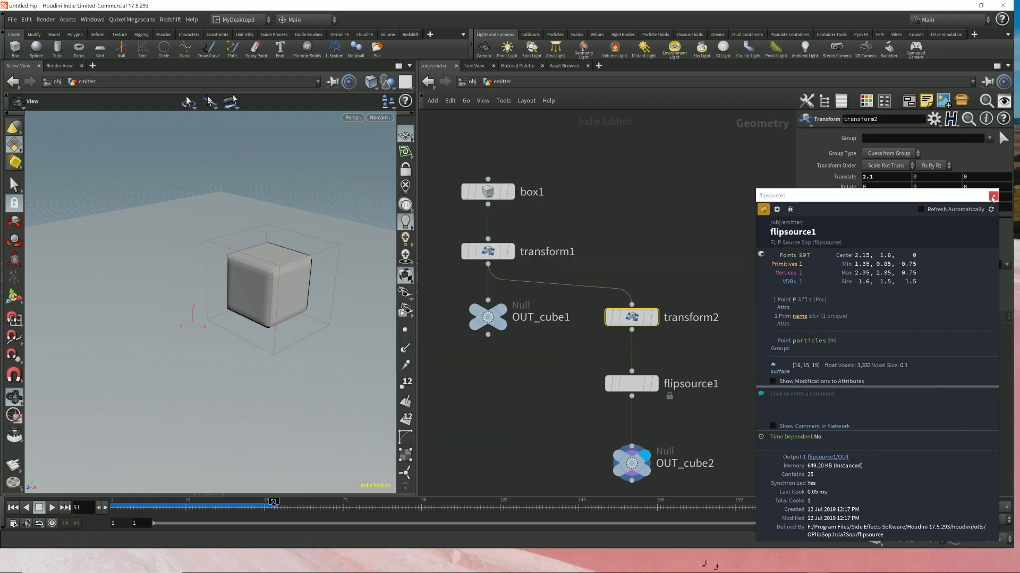
{"action": "left_click", "coordinate": [992, 197]}
- Return to dopnet1 inside flip_sim and play the simulation from the start with the current Volume Source settings
{"action": "middle_click_drag", "start_coordinate": [733, 436], "coordinate": [754, 410]}
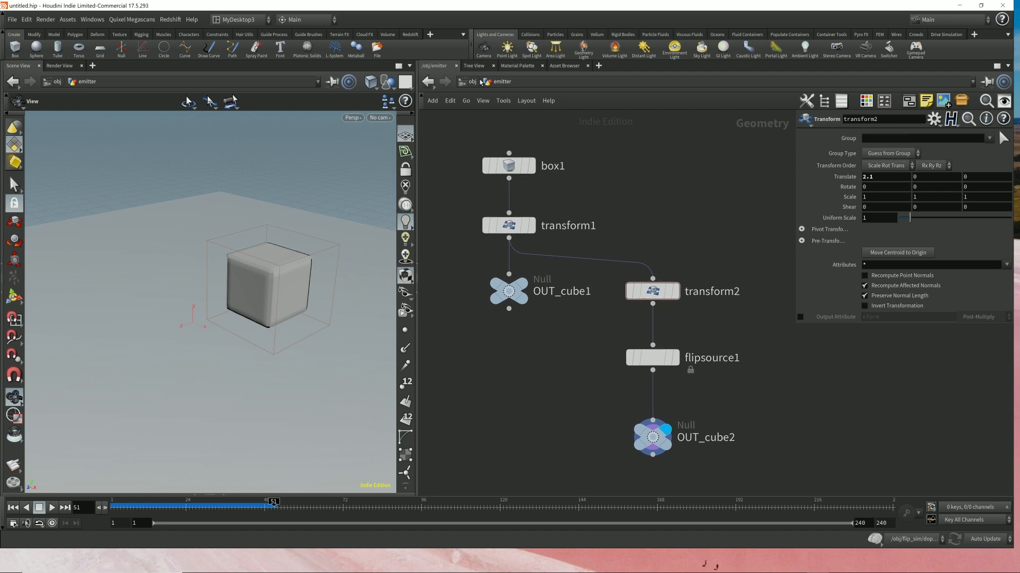
{"action": "left_click", "coordinate": [472, 82]}
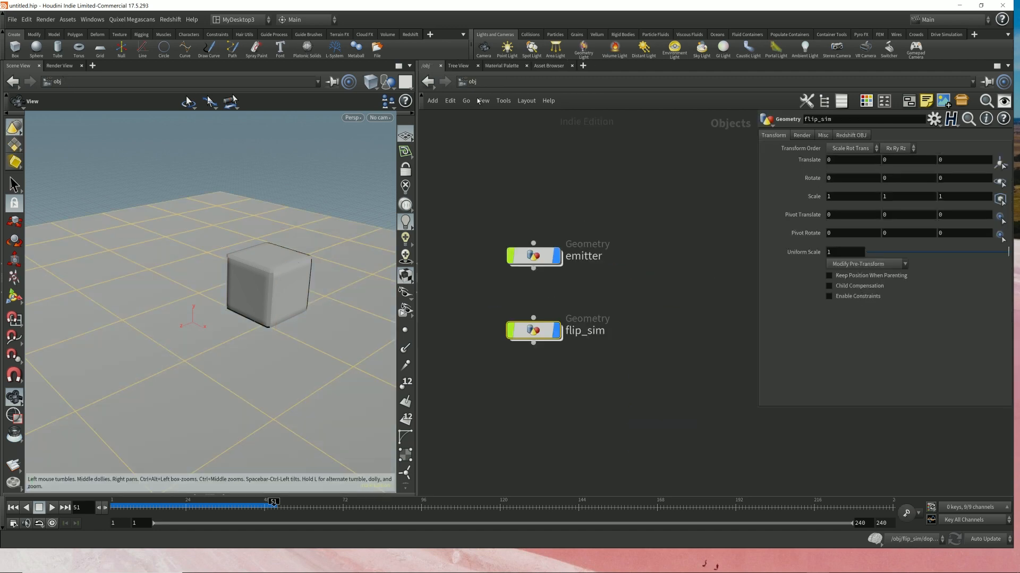
{"action": "double_click", "coordinate": [533, 330]}
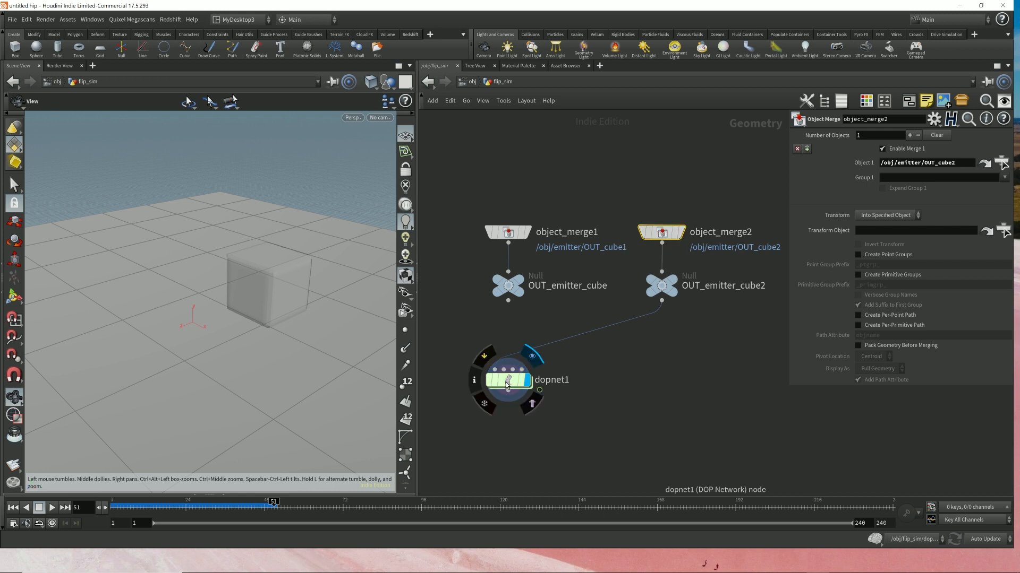
{"action": "double_click", "coordinate": [523, 374]}
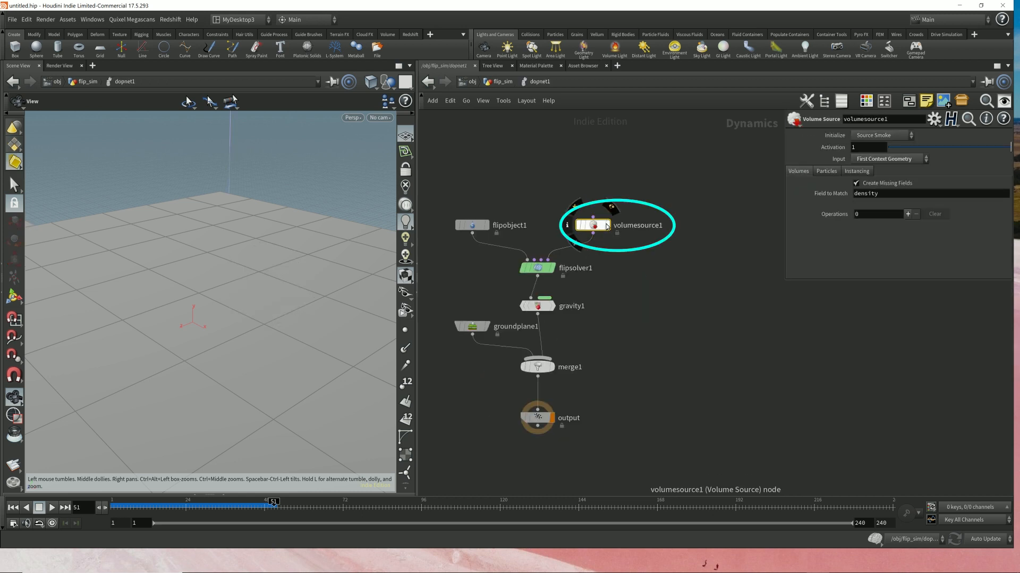
{"action": "left_click", "coordinate": [12, 507]}
{"action": "left_click", "coordinate": [52, 508]}
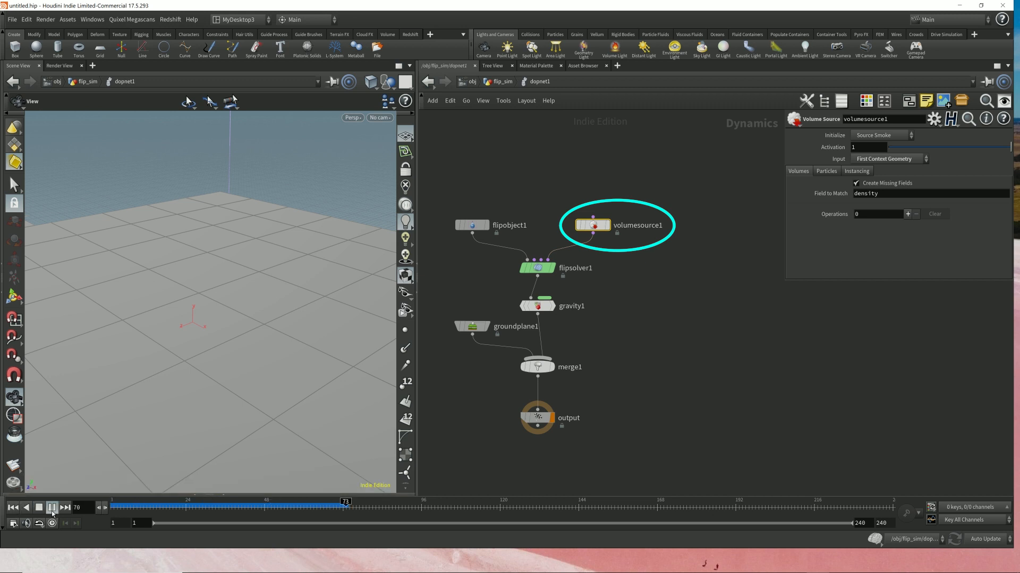
{"action": "left_click", "coordinate": [41, 509]}
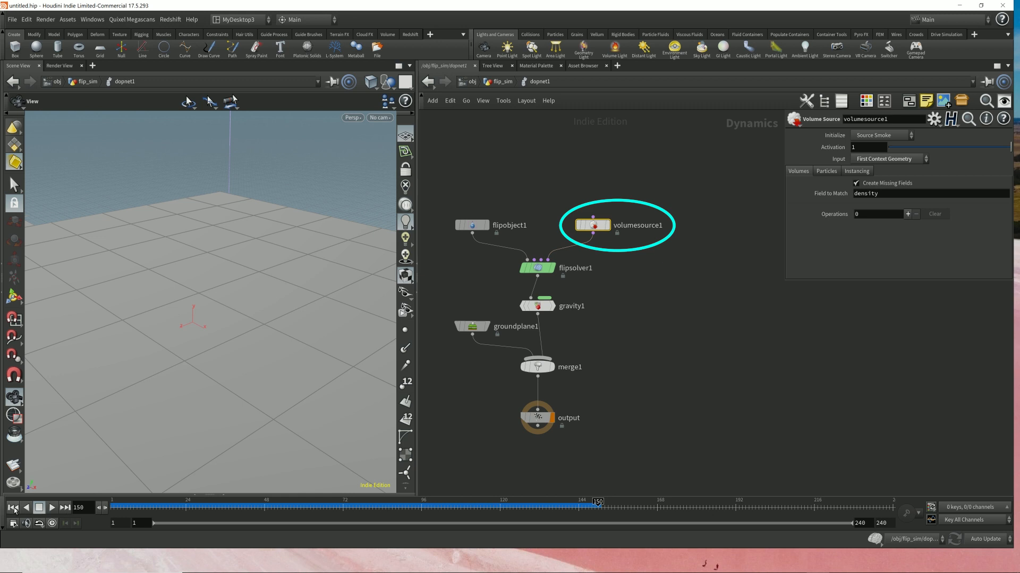
- Initialize the Volume Source volumesource1 with the Source FLIP preset
{"action": "left_click_drag", "start_coordinate": [668, 248], "coordinate": [573, 203]}
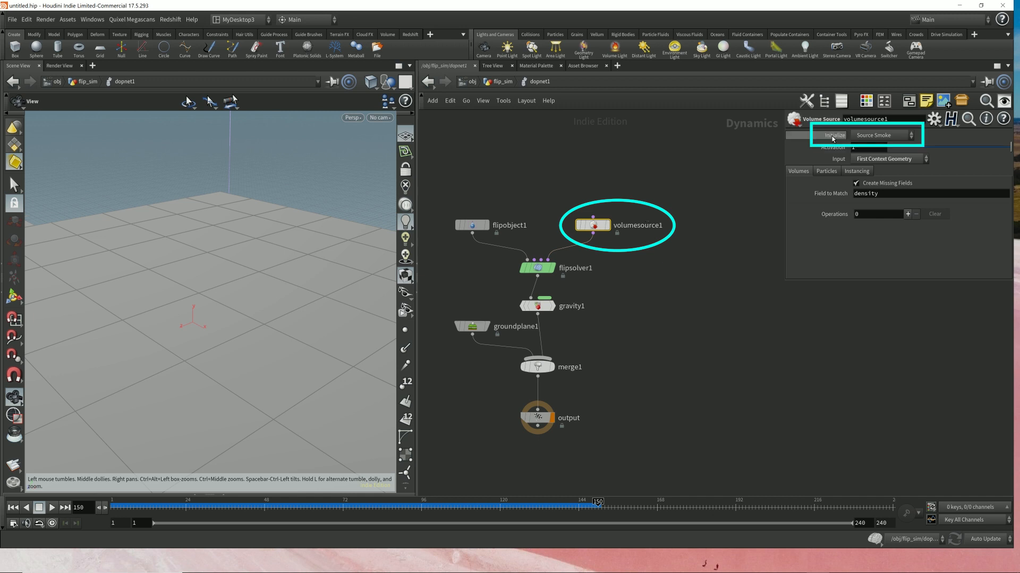
{"action": "left_click", "coordinate": [894, 139]}
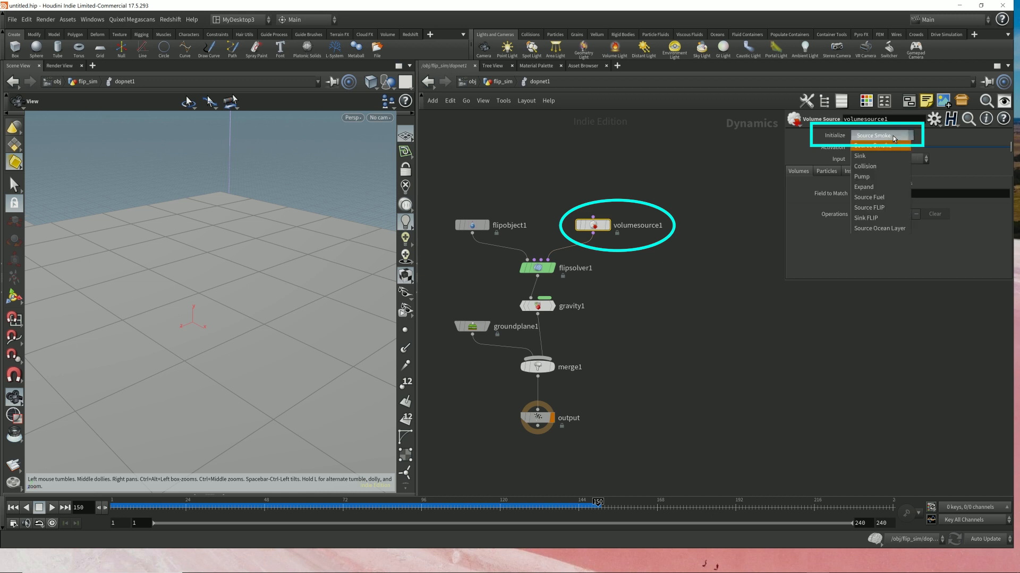
{"action": "left_click", "coordinate": [882, 209]}
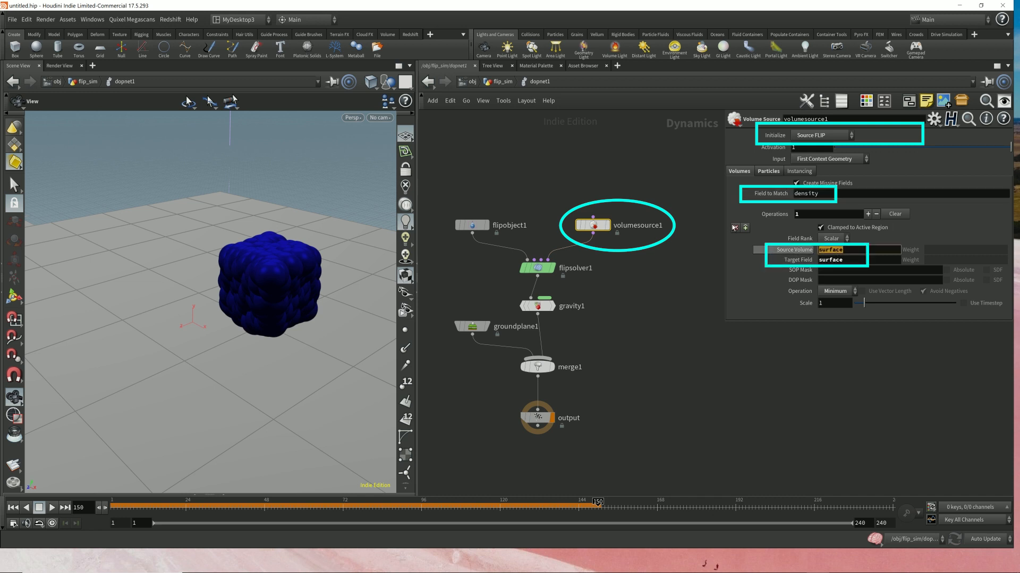
- Follow object_merge2 to its source and keep flipsource1's node information open in a pinned window over the viewport
{"action": "left_click", "coordinate": [502, 81]}
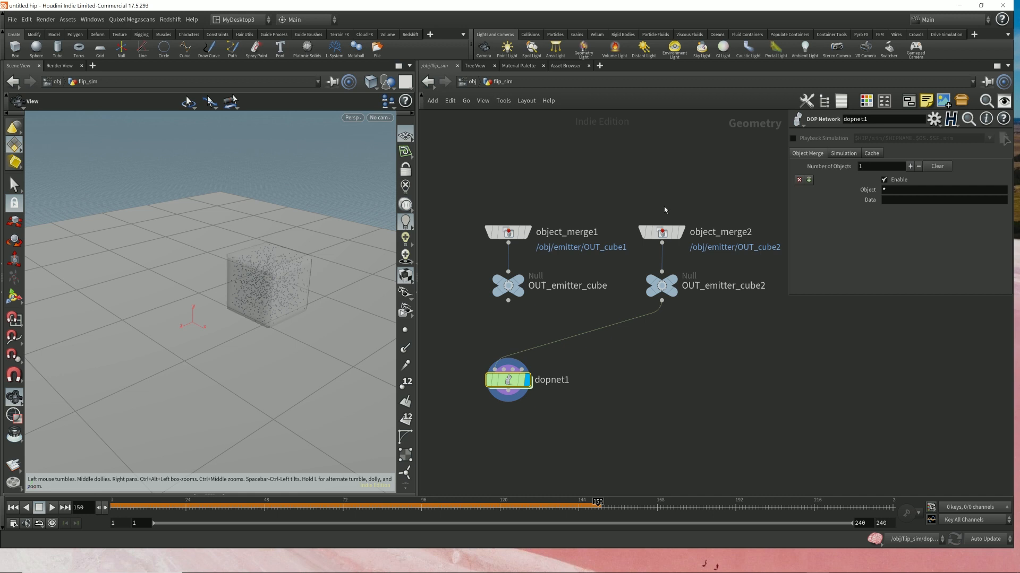
{"action": "left_click", "coordinate": [661, 232]}
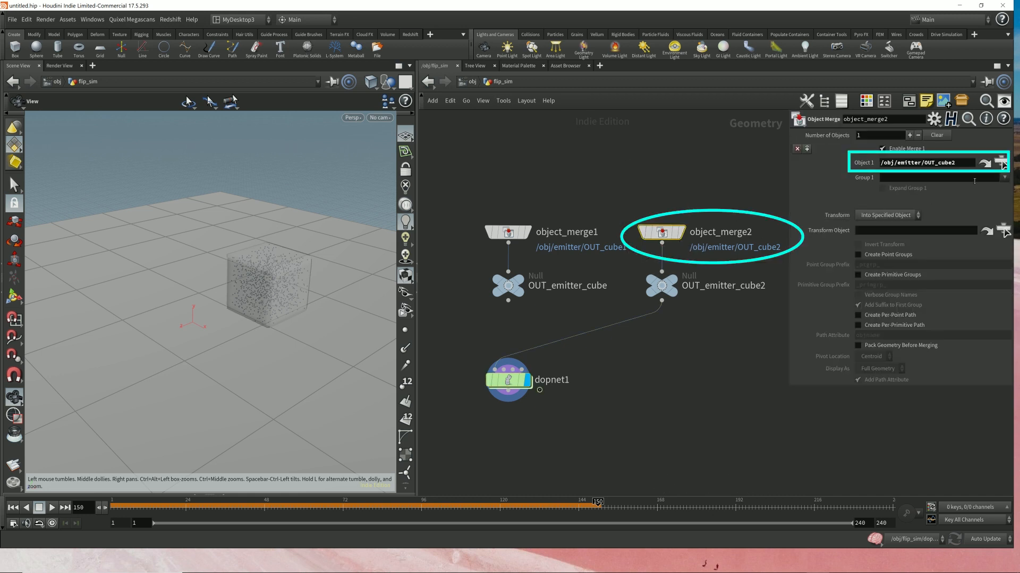
{"action": "left_click", "coordinate": [984, 162]}
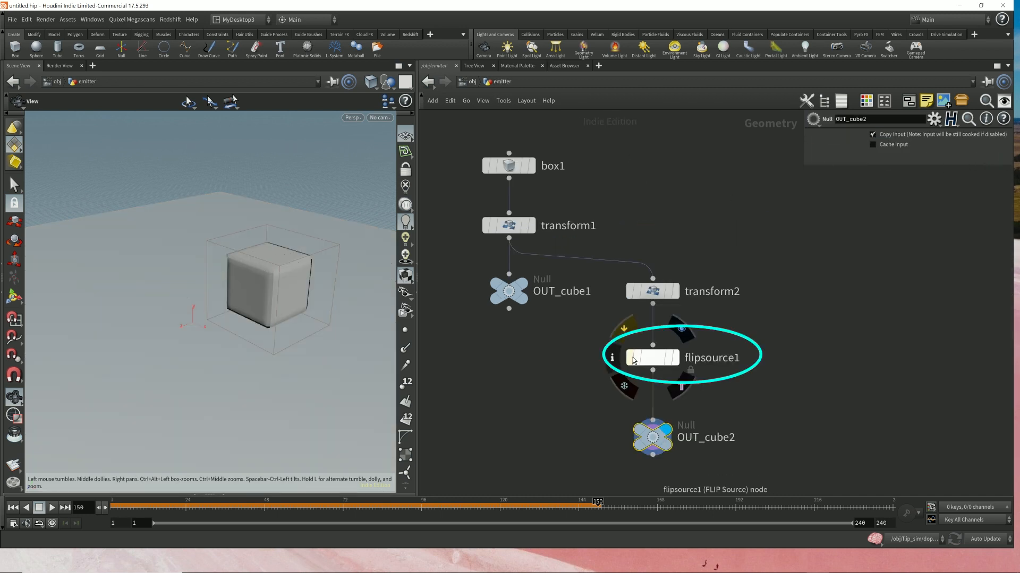
{"action": "left_click", "coordinate": [612, 357]}
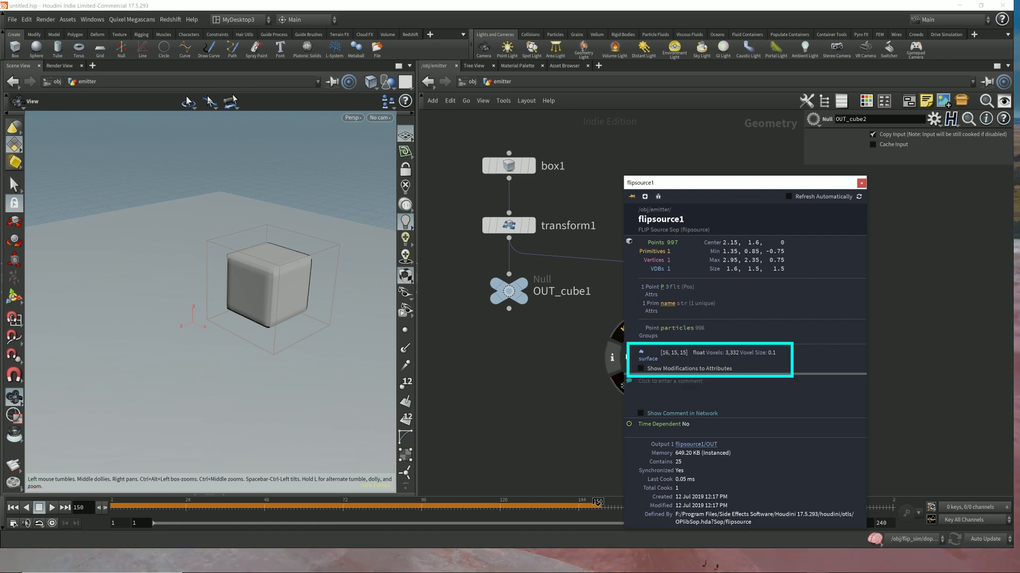
{"action": "left_click", "coordinate": [632, 197]}
{"action": "left_click_drag", "start_coordinate": [681, 184], "coordinate": [44, 152]}
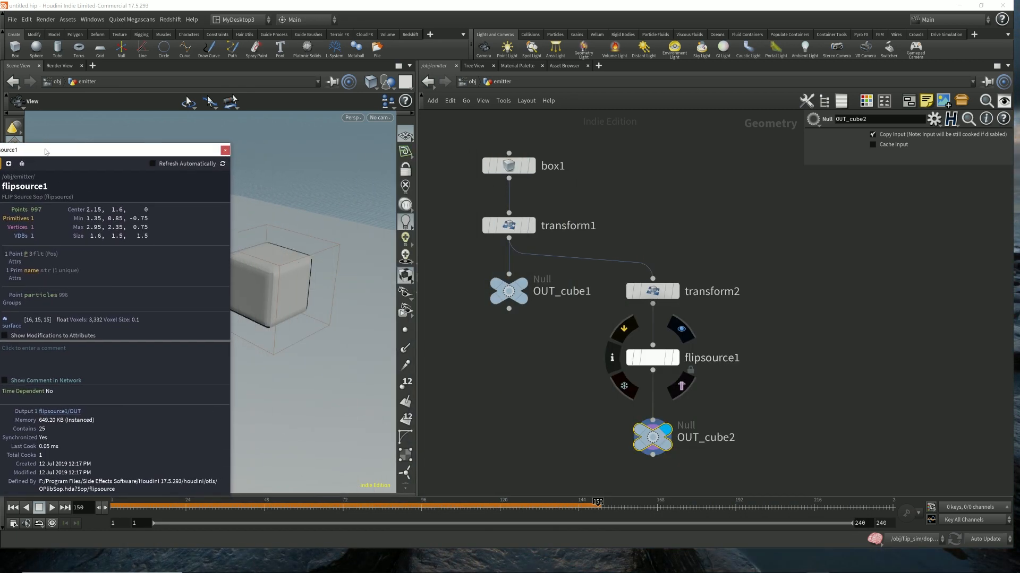
- Back in dopnet1, compare flipsource1's surface volume with the Volume Source's source and target fields, and play the simulation without the info window
{"action": "left_click", "coordinate": [470, 83]}
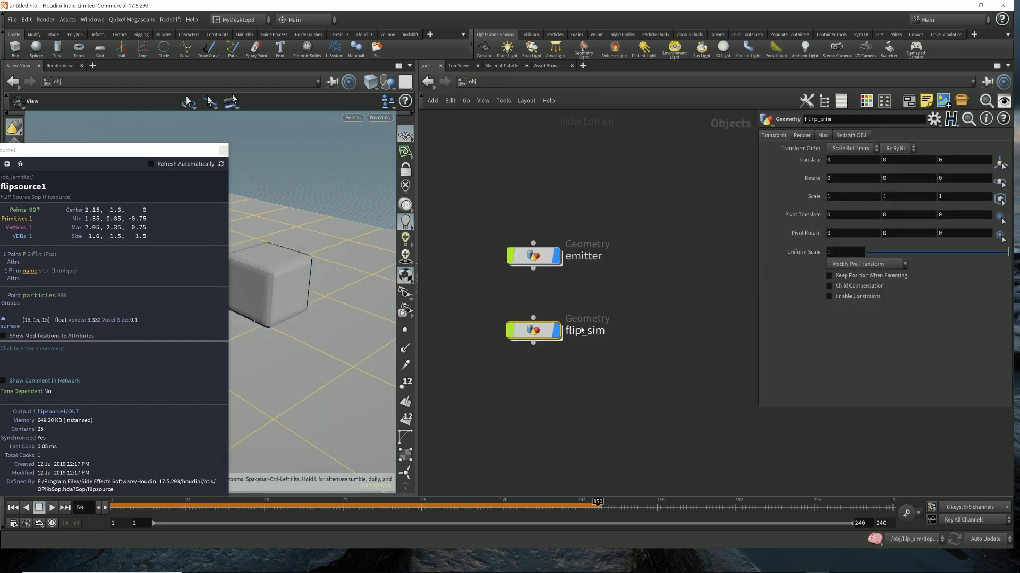
{"action": "double_click", "coordinate": [534, 330]}
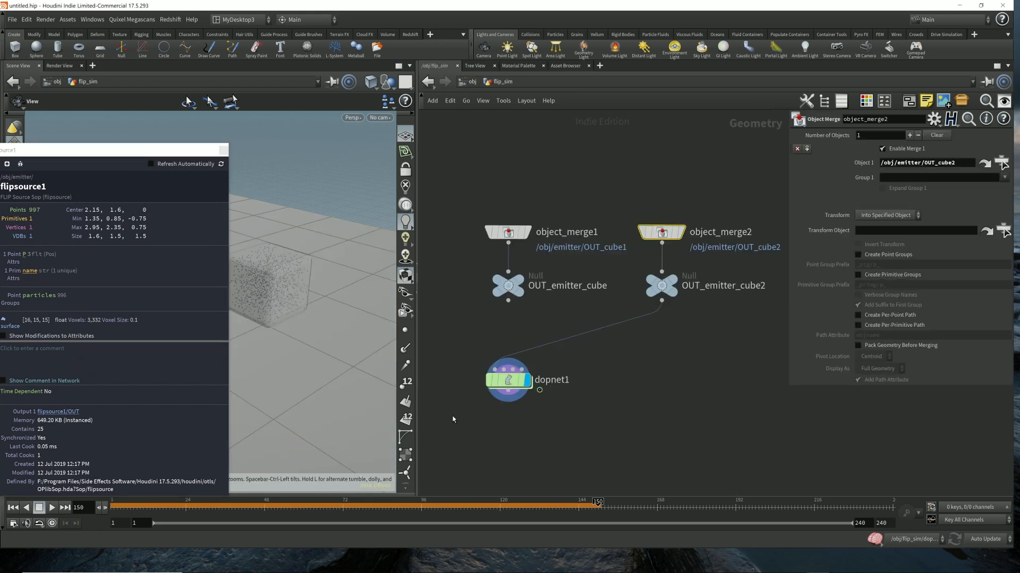
{"action": "double_click", "coordinate": [508, 379]}
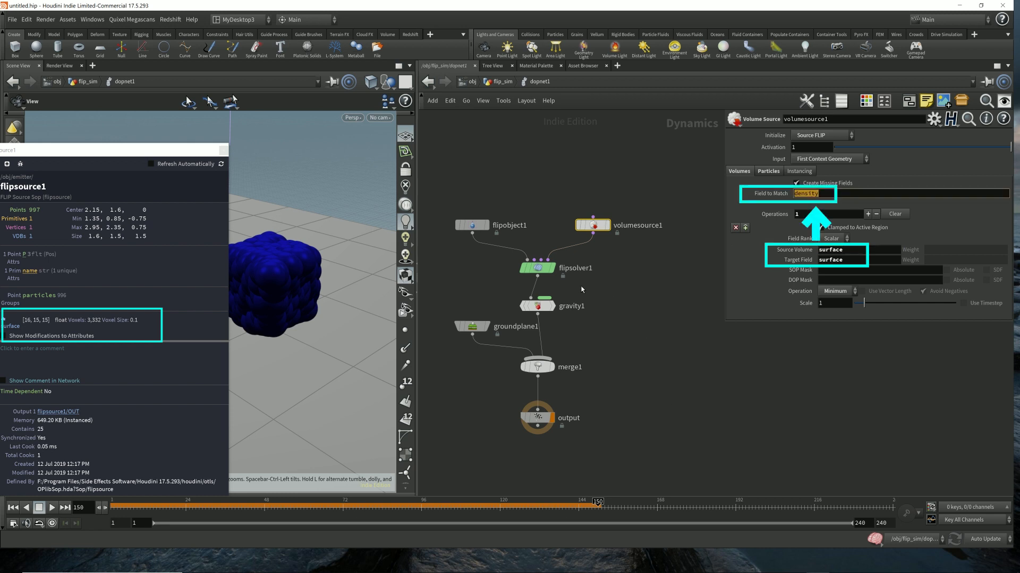
{"action": "mouse_move", "coordinate": [595, 230]}
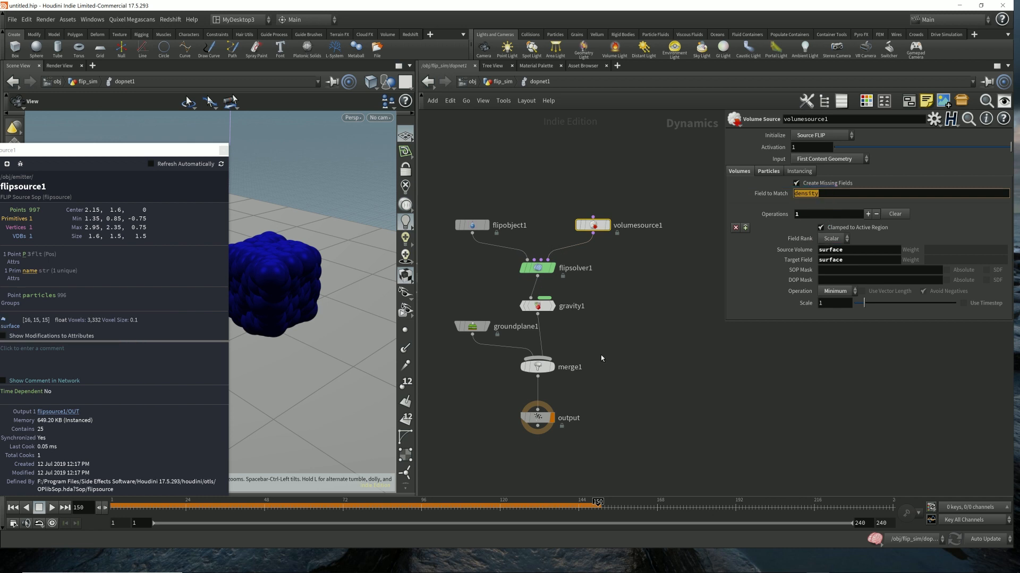
{"action": "left_click", "coordinate": [223, 150]}
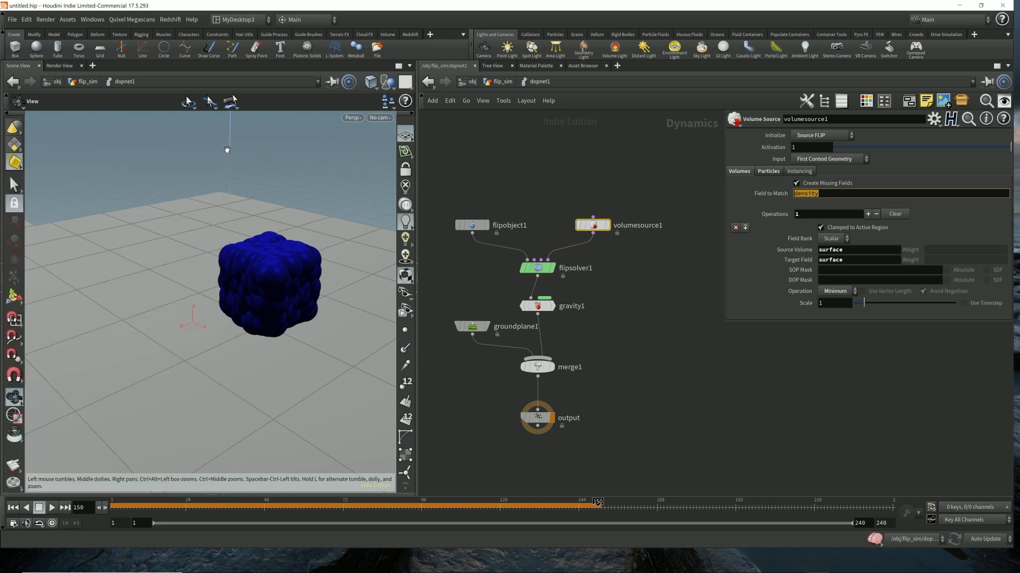
{"action": "key", "text": "Up"}
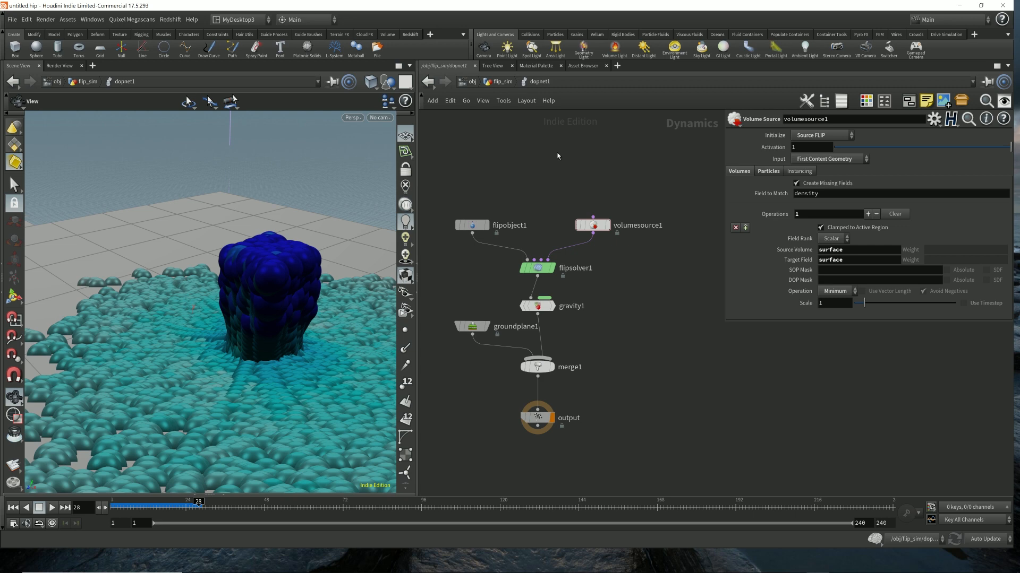
- Set flipobject1's SOP Path to /obj/flip_sim/OUT_emitter_cube and play the simulation with both cubes
{"action": "left_click", "coordinate": [471, 225]}
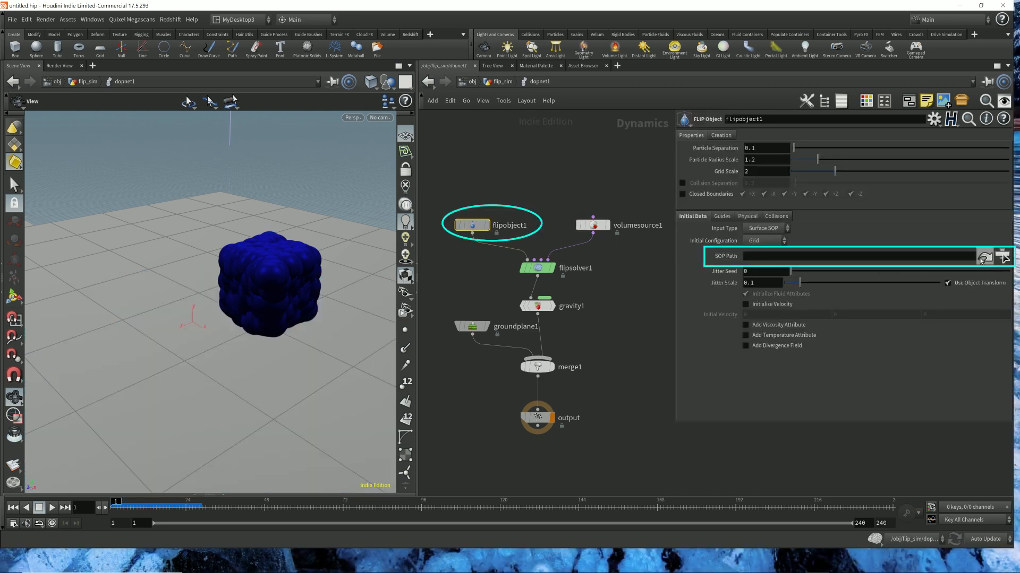
{"action": "left_click", "coordinate": [1003, 257]}
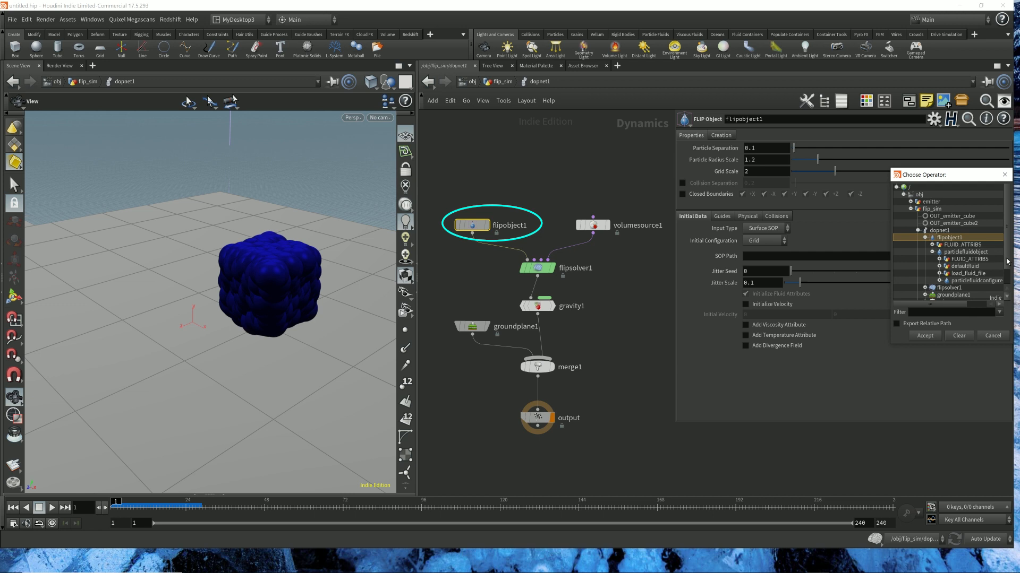
{"action": "left_click", "coordinate": [977, 217]}
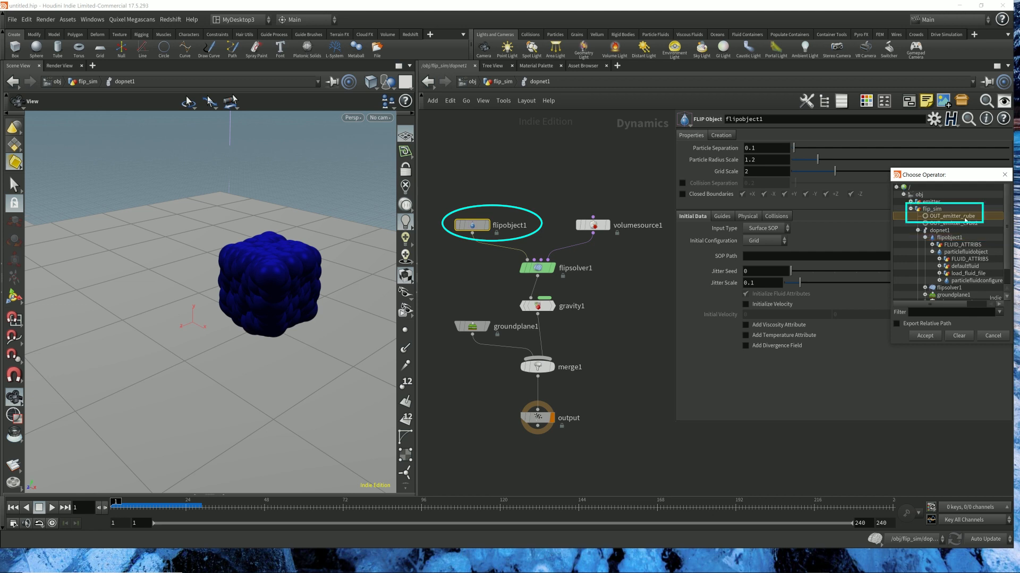
{"action": "left_click", "coordinate": [918, 230]}
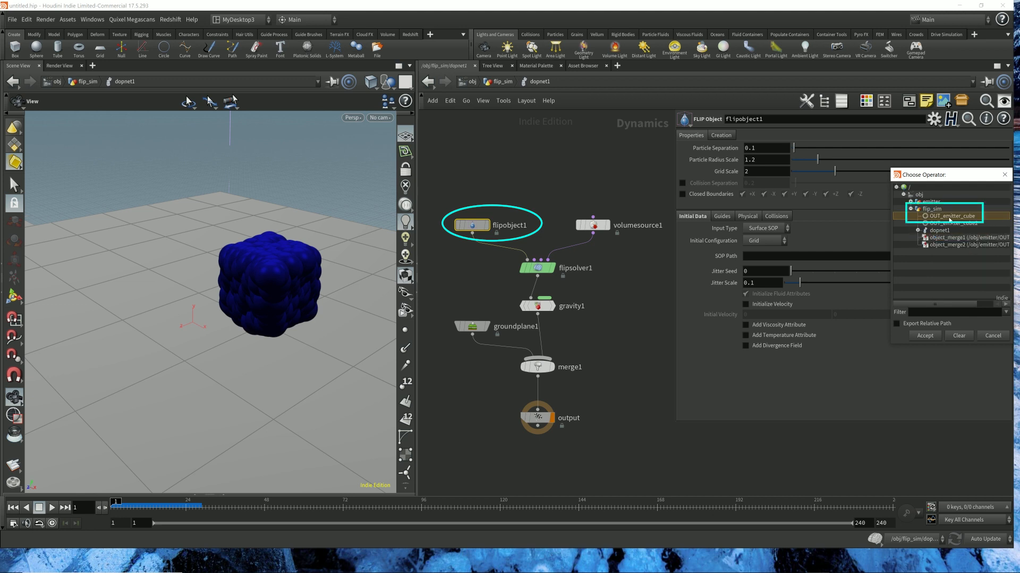
{"action": "left_click", "coordinate": [924, 336]}
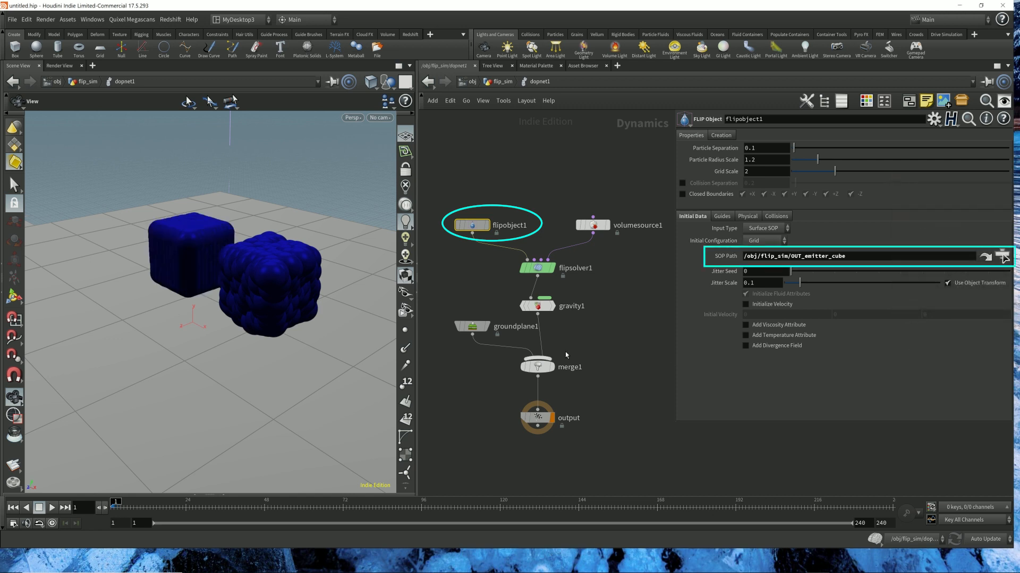
{"action": "key", "text": "Up"}
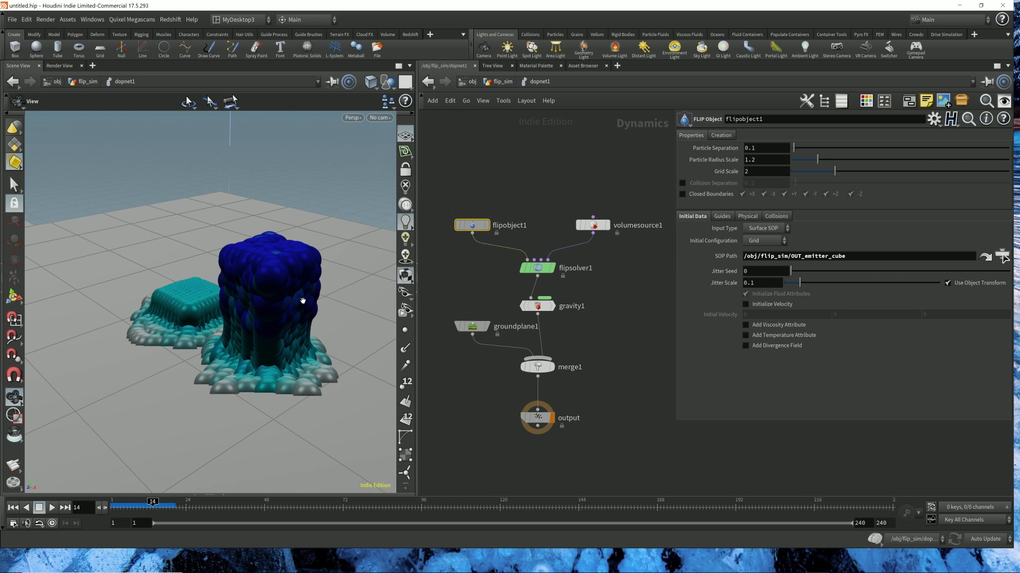
- Select flipobject1 and volumesource1 in turn to compare the settings of the two fluid inputs of the FLIP solver
{"action": "left_click_drag", "start_coordinate": [456, 176], "coordinate": [643, 246]}
{"action": "left_click", "coordinate": [479, 187]}
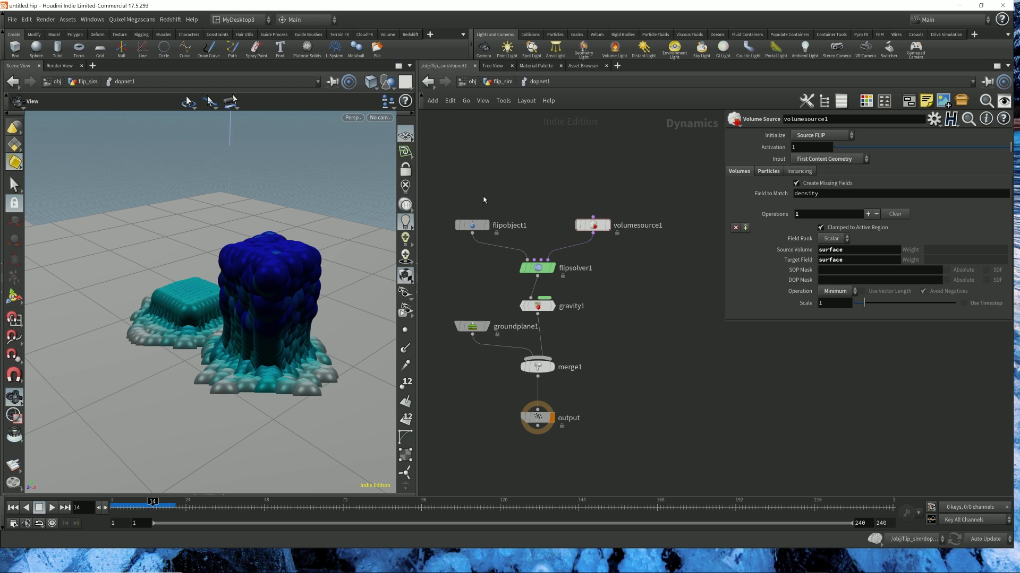
{"action": "mouse_move", "coordinate": [447, 190]}
{"action": "left_mouse_down"}
{"action": "mouse_move", "coordinate": [486, 239]}
{"action": "mouse_move", "coordinate": [536, 245]}
{"action": "left_mouse_up"}
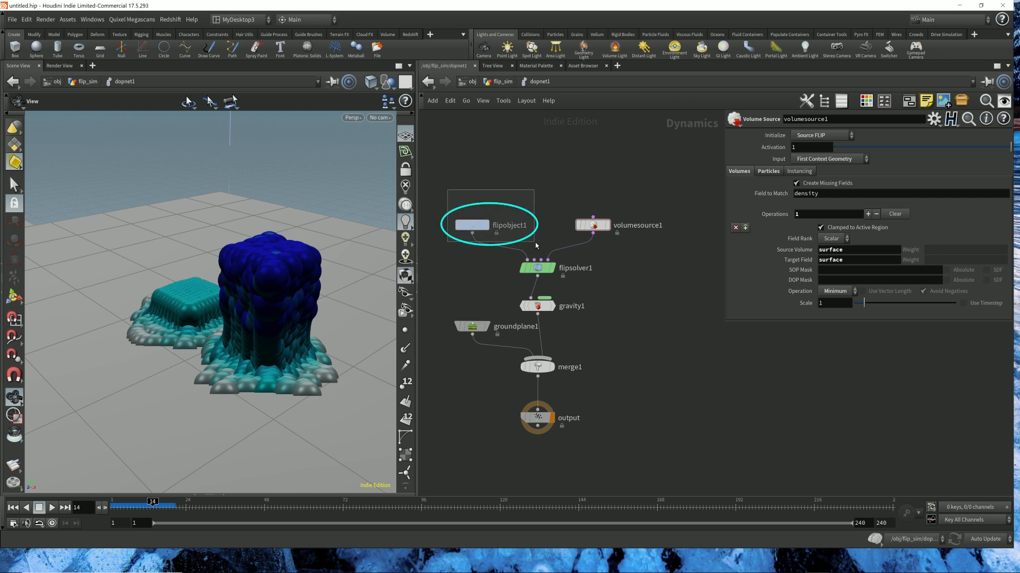
{"action": "left_click_drag", "start_coordinate": [536, 245], "coordinate": [536, 246]}
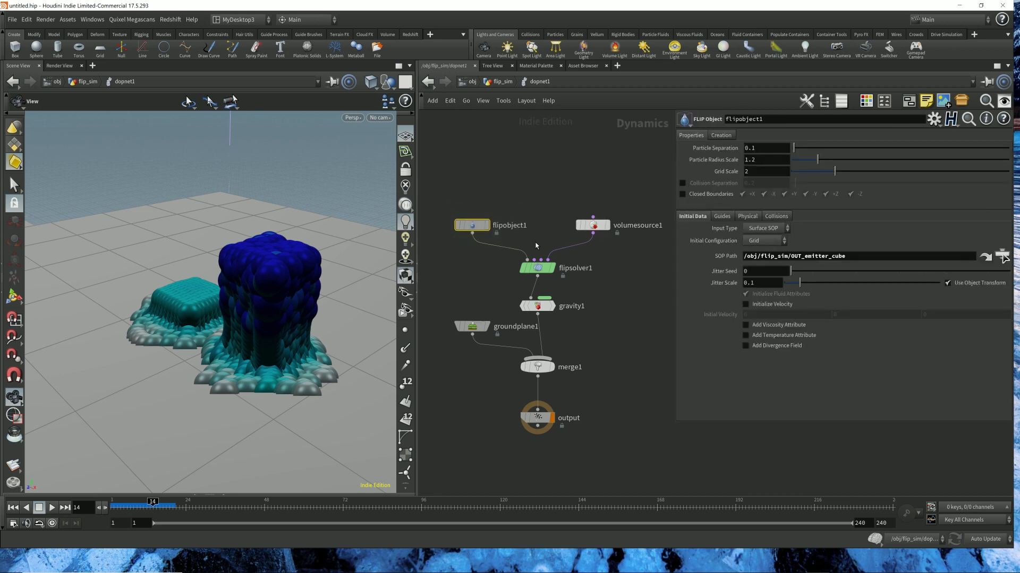
{"action": "left_click_drag", "start_coordinate": [547, 185], "coordinate": [671, 254]}
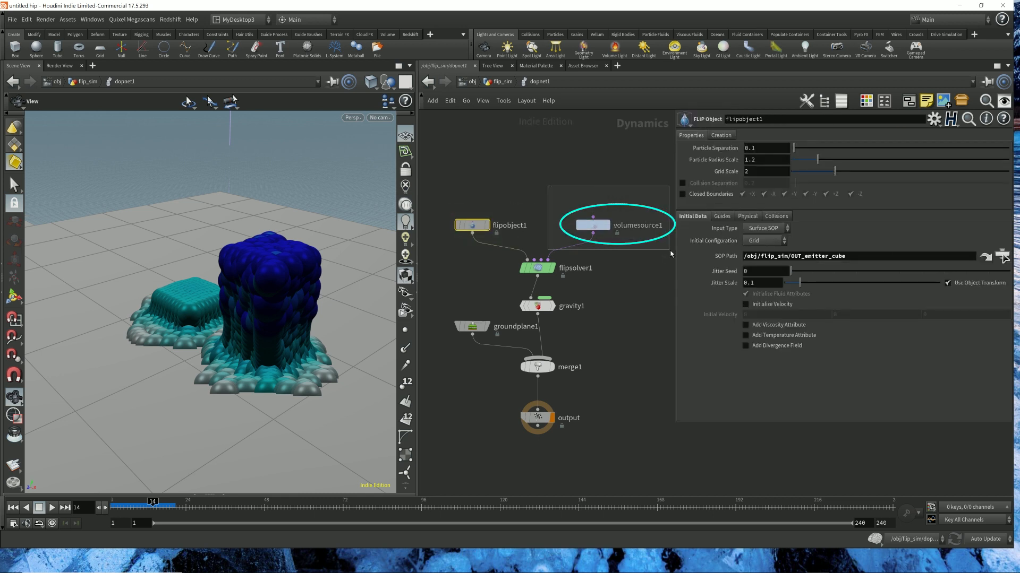
{"action": "left_click_drag", "start_coordinate": [671, 253], "coordinate": [671, 254]}
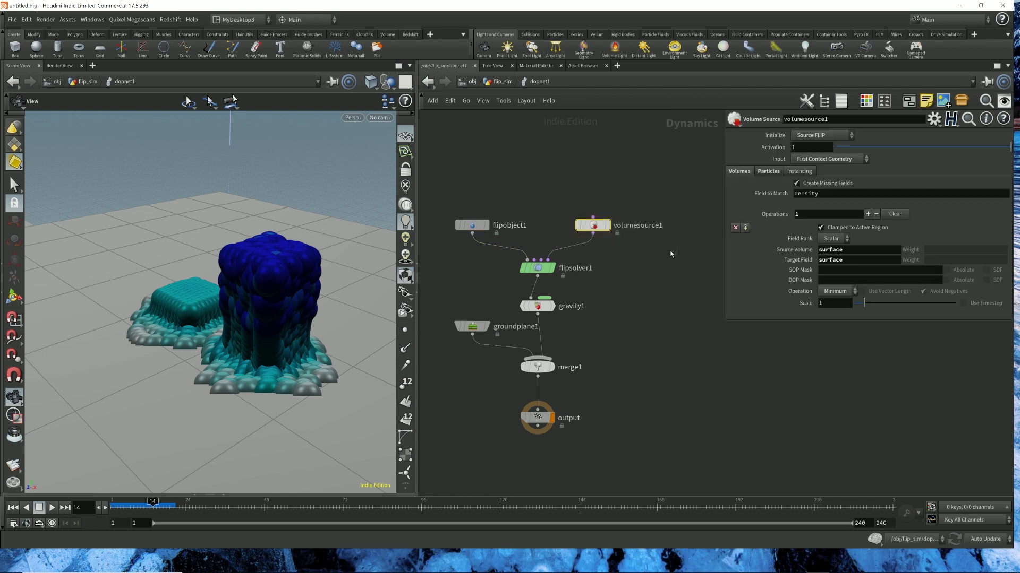
{"action": "left_click", "coordinate": [663, 266]}
- Clear flipobject1's SOP Path and replay the simulation from the start, stopping it at about frame 18
{"action": "left_click", "coordinate": [477, 227]}
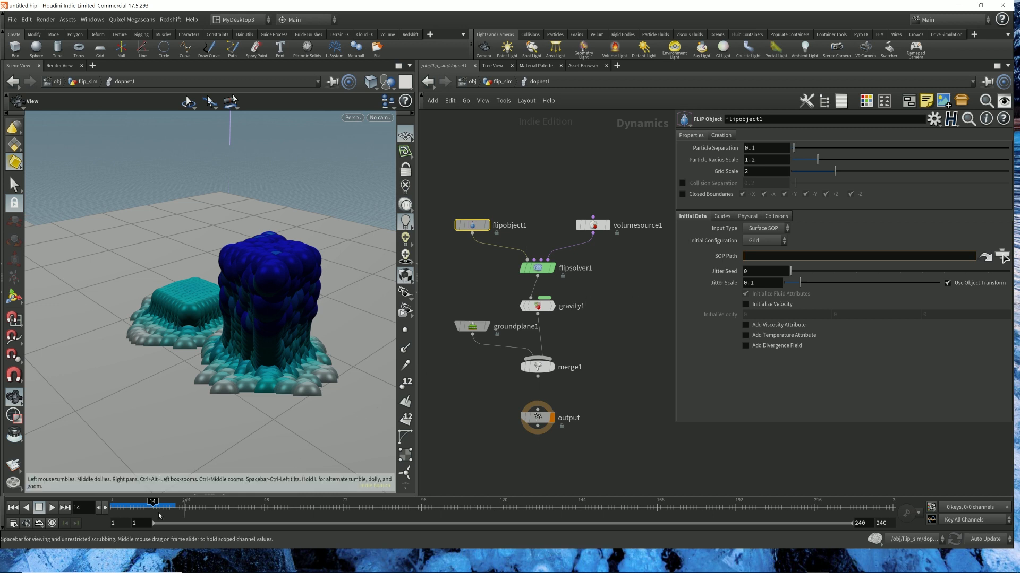
{"action": "left_click", "coordinate": [12, 508]}
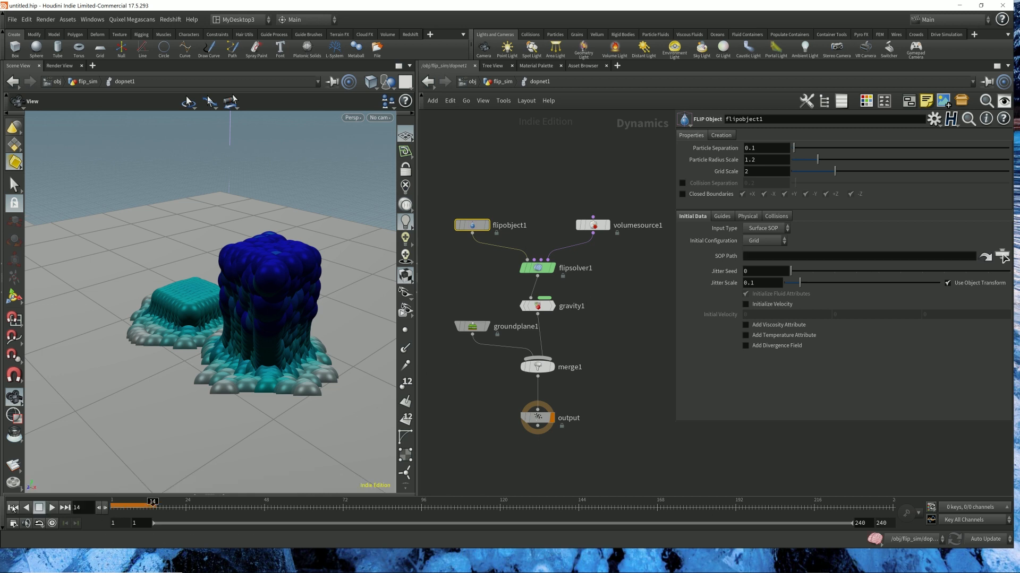
{"action": "left_click", "coordinate": [52, 508]}
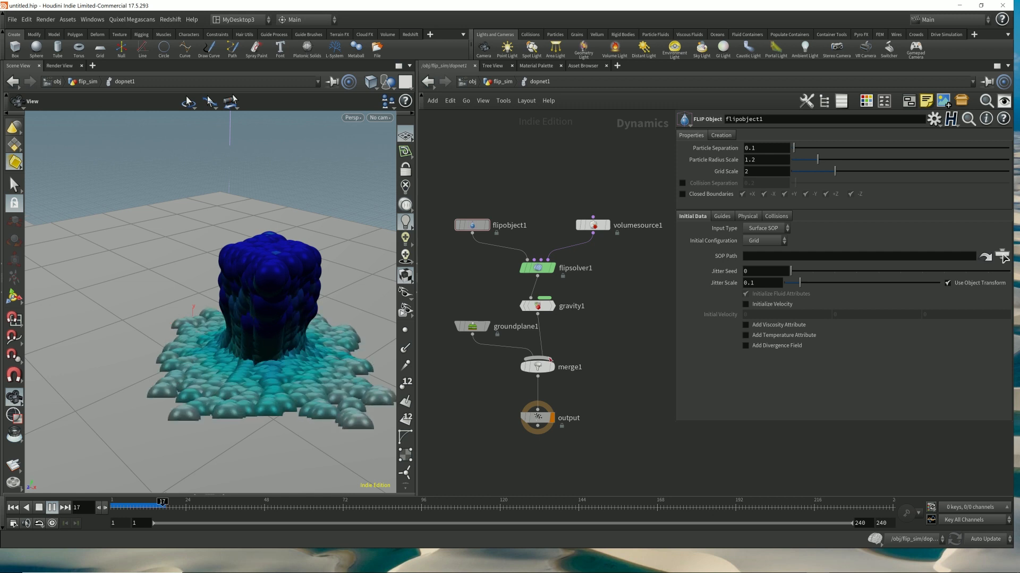
{"action": "key", "text": "Escape"}
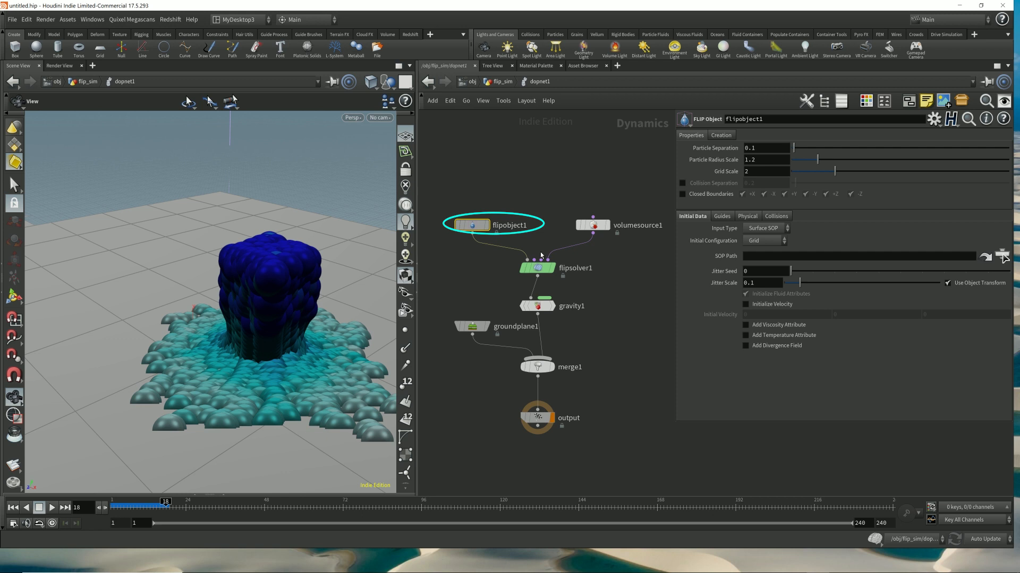
- Temporarily disconnect flipobject1 from flipsolver1 to read the error on gravity1, and reconnect it to the solver's first input
{"action": "left_click_drag", "start_coordinate": [527, 261], "coordinate": [557, 200]}
{"action": "left_click", "coordinate": [557, 200]}
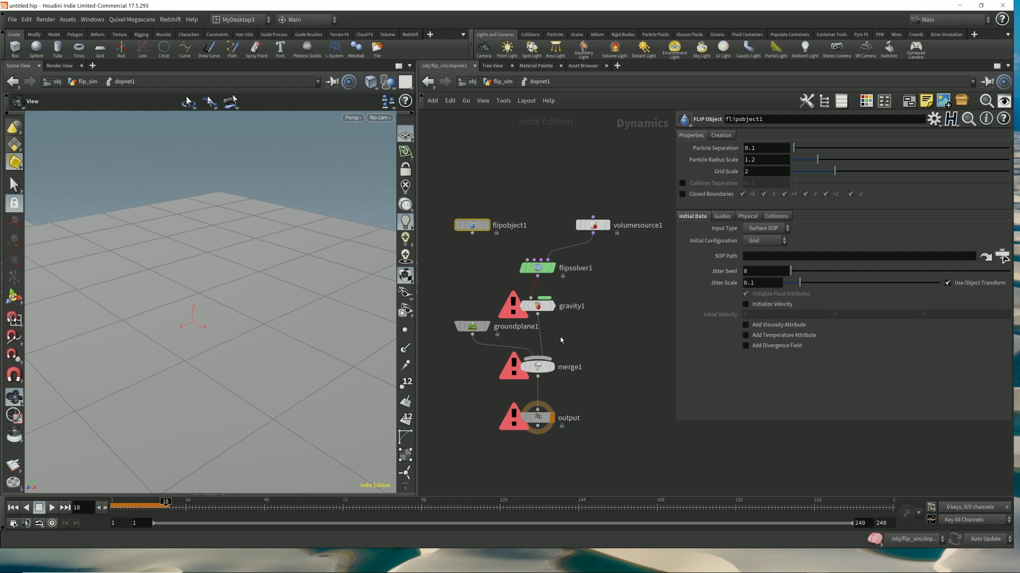
{"action": "left_click", "coordinate": [516, 312]}
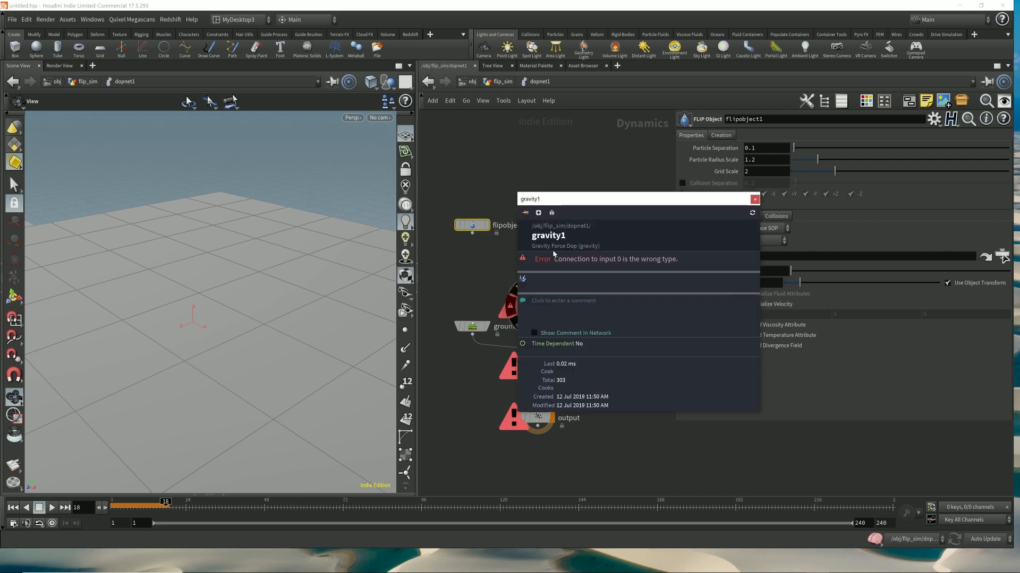
{"action": "left_click_drag", "start_coordinate": [608, 203], "coordinate": [722, 266]}
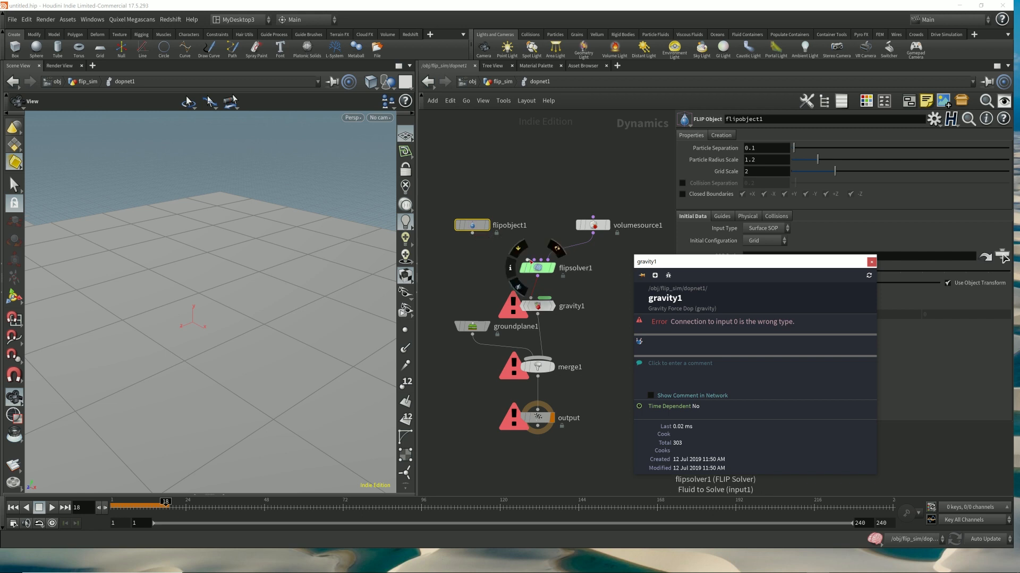
{"action": "left_click", "coordinate": [872, 263]}
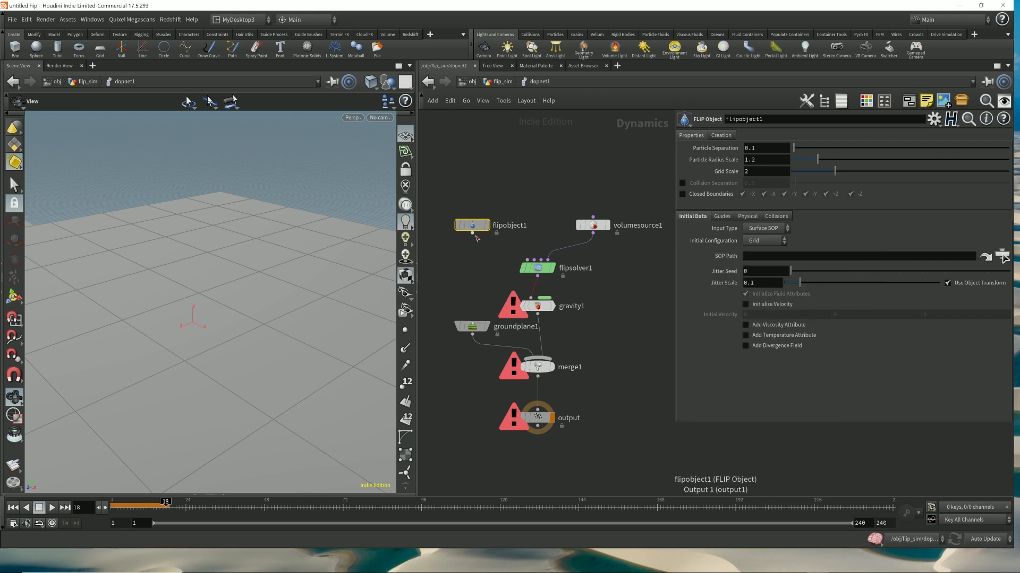
{"action": "left_click_drag", "start_coordinate": [472, 233], "coordinate": [525, 259]}
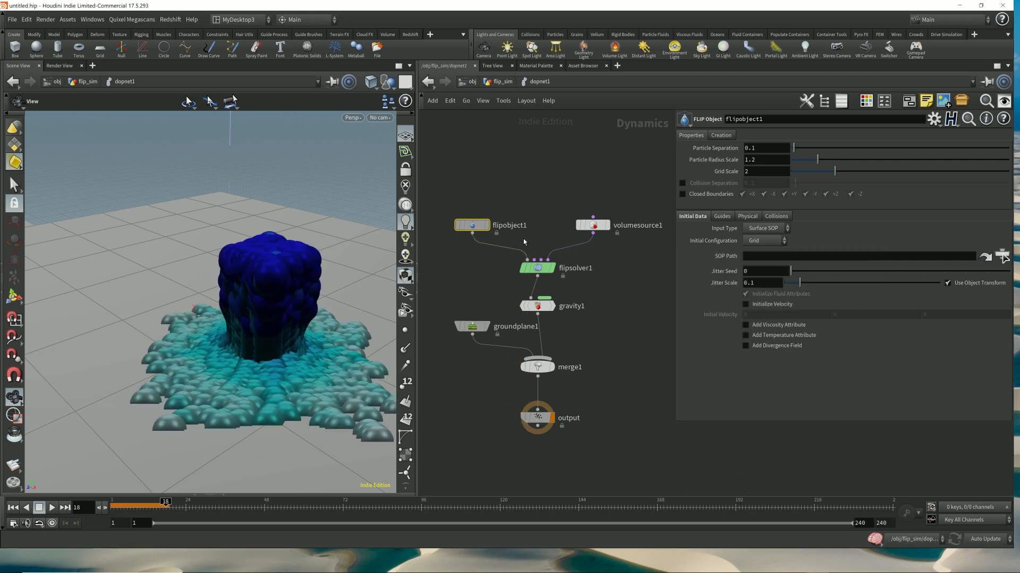
- Compare flipobject1's physical and initial data settings with the settings of volumesource1
{"action": "mouse_move", "coordinate": [446, 250]}
{"action": "left_mouse_down"}
{"action": "mouse_move", "coordinate": [496, 192]}
{"action": "mouse_move", "coordinate": [534, 194]}
{"action": "left_mouse_up"}
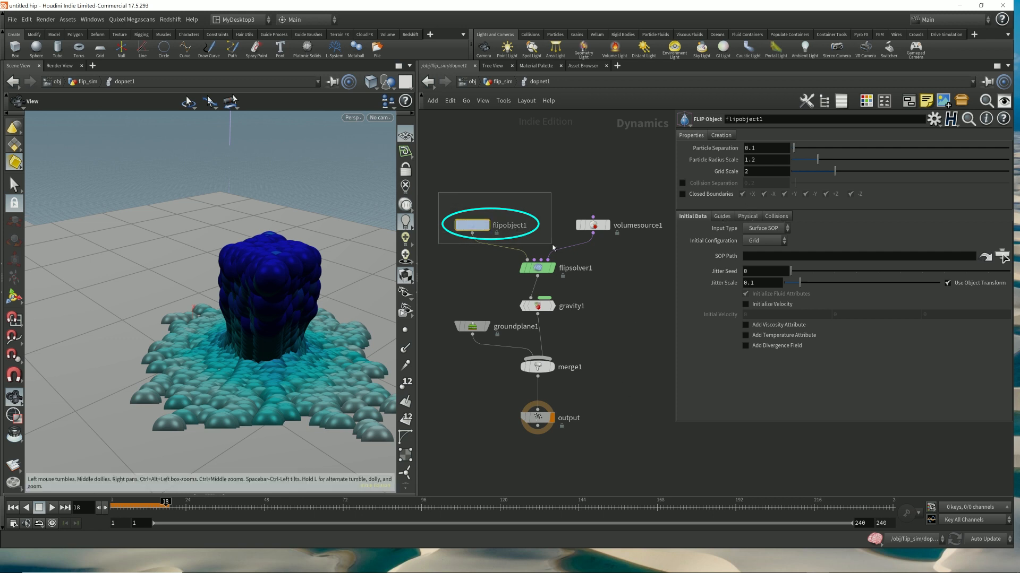
{"action": "left_click", "coordinate": [747, 216]}
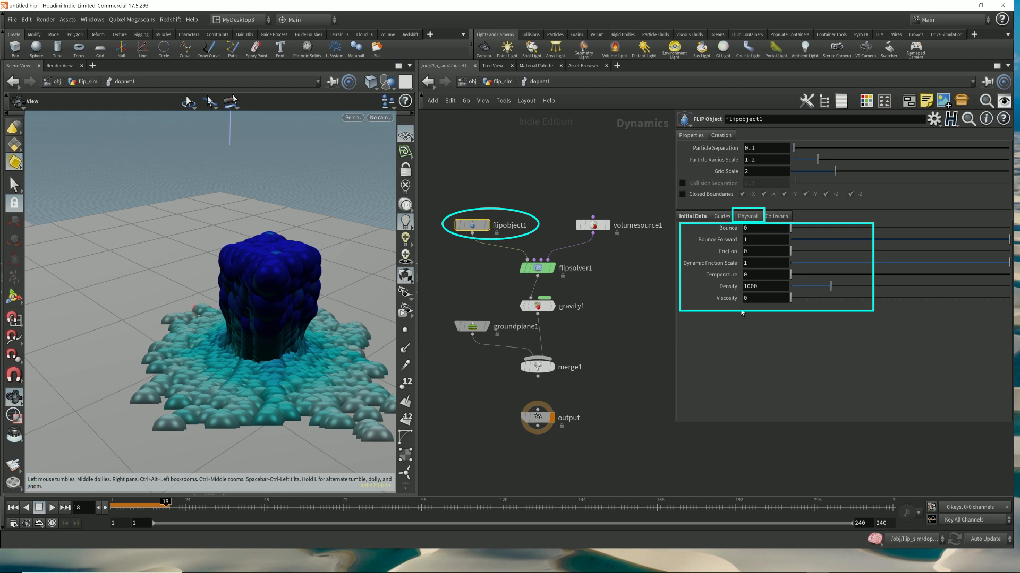
{"action": "left_click_drag", "start_coordinate": [563, 187], "coordinate": [671, 248]}
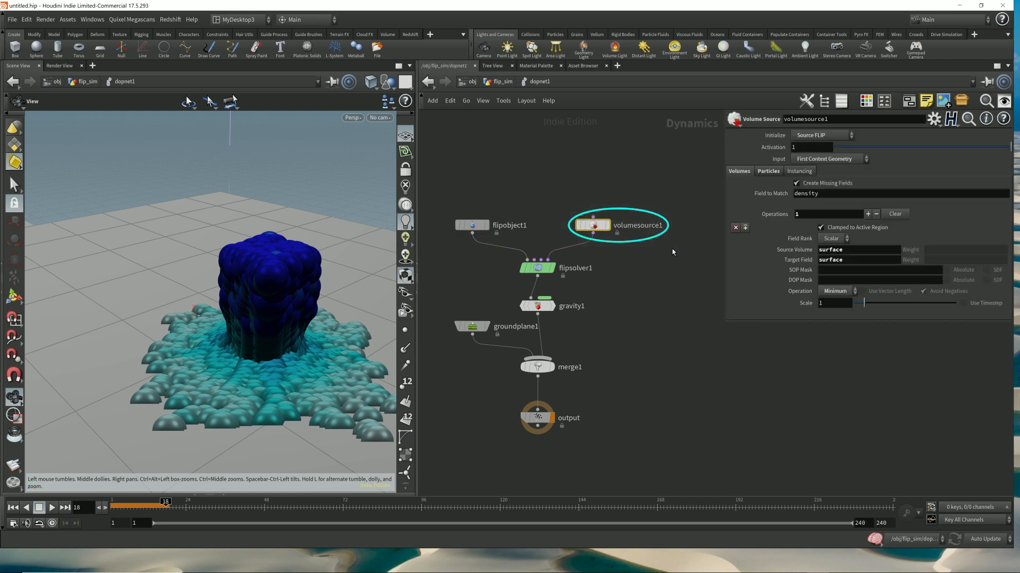
{"action": "left_click_drag", "start_coordinate": [431, 190], "coordinate": [537, 241]}
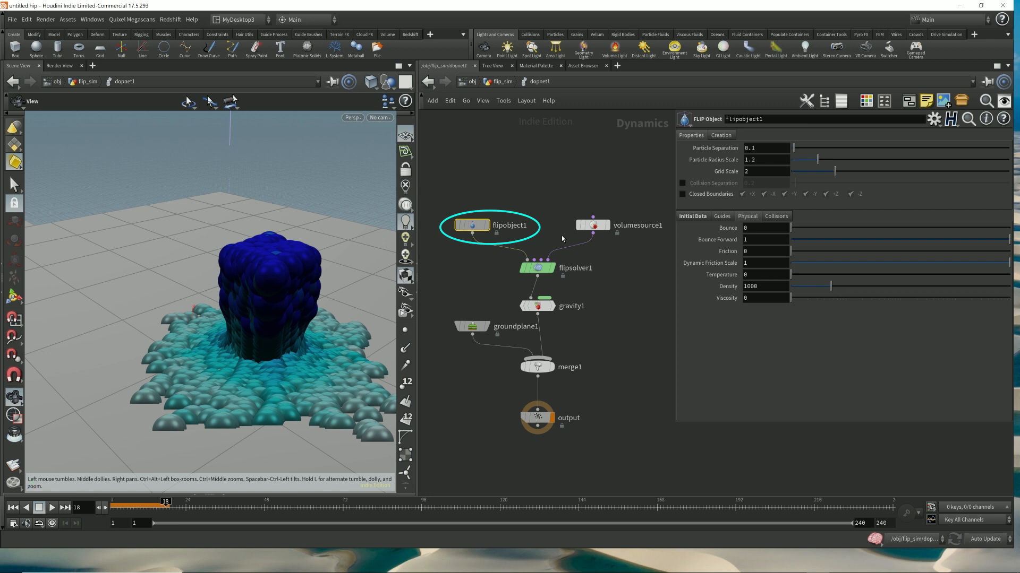
{"action": "left_click", "coordinate": [685, 217]}
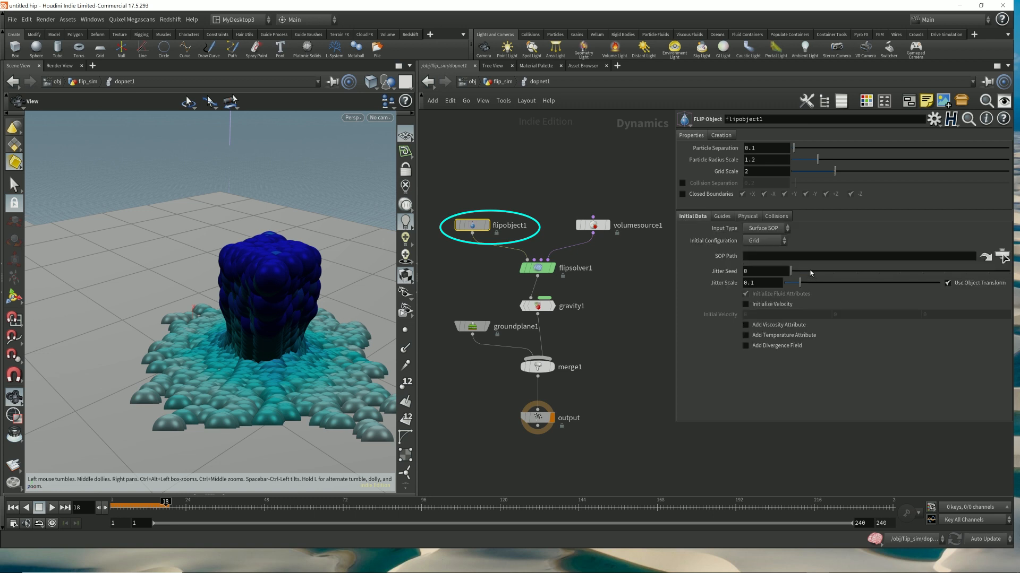
{"action": "left_click", "coordinate": [747, 217]}
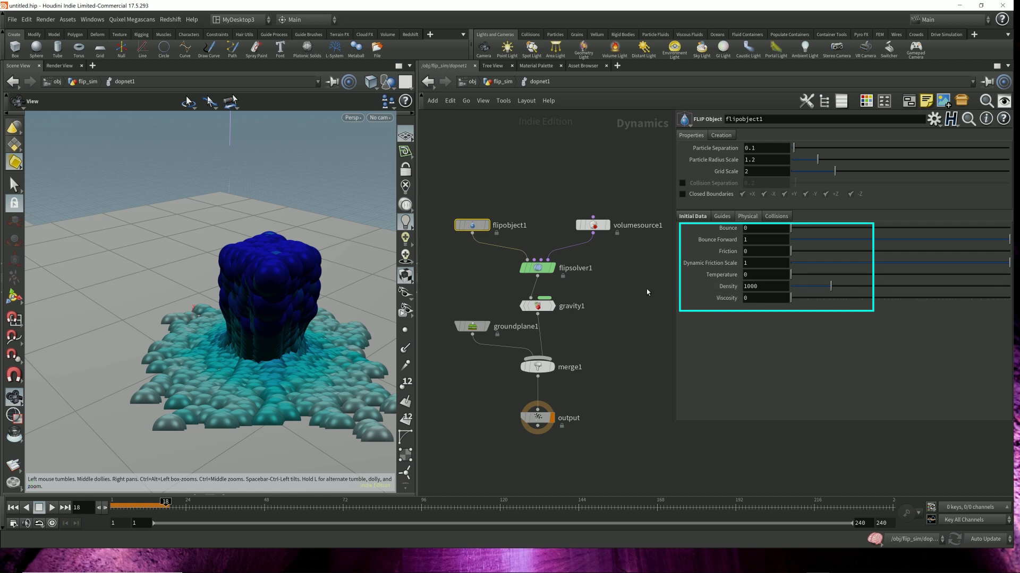
- Review flipobject1's initial data settings again, focusing on its empty SOP Path
{"action": "mouse_move", "coordinate": [473, 225]}
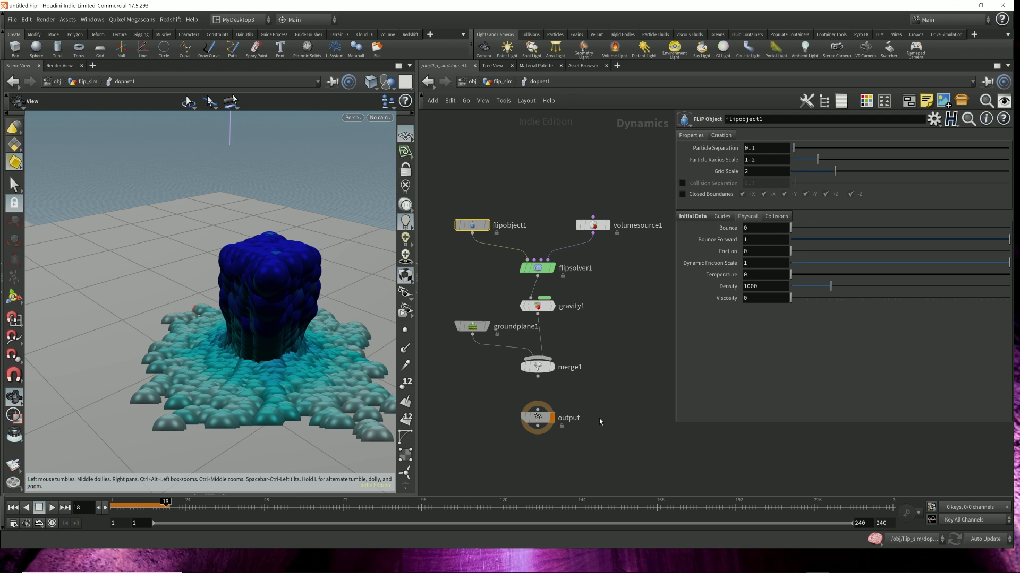
{"action": "left_click", "coordinate": [692, 217]}
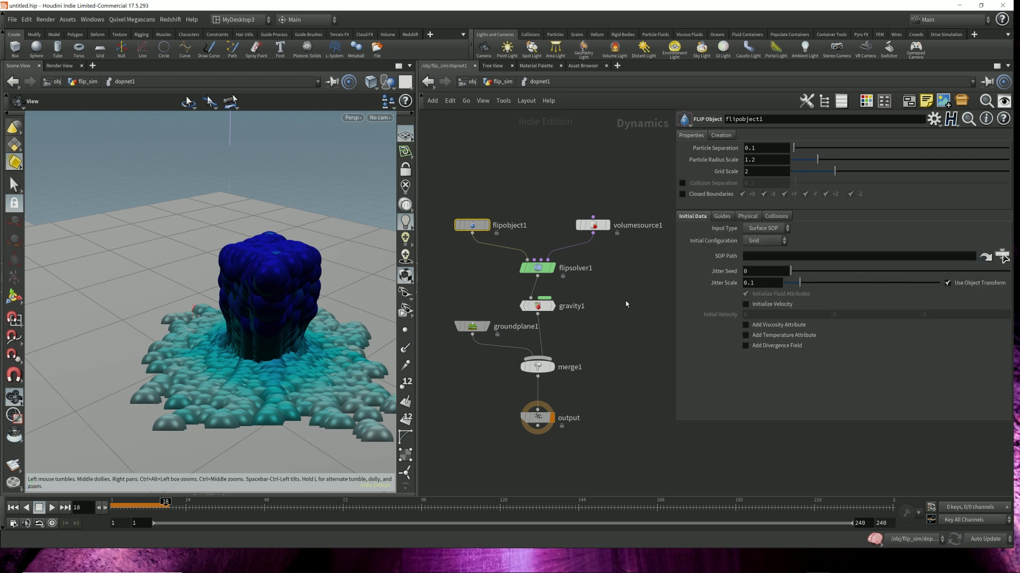
{"action": "left_click", "coordinate": [773, 259]}
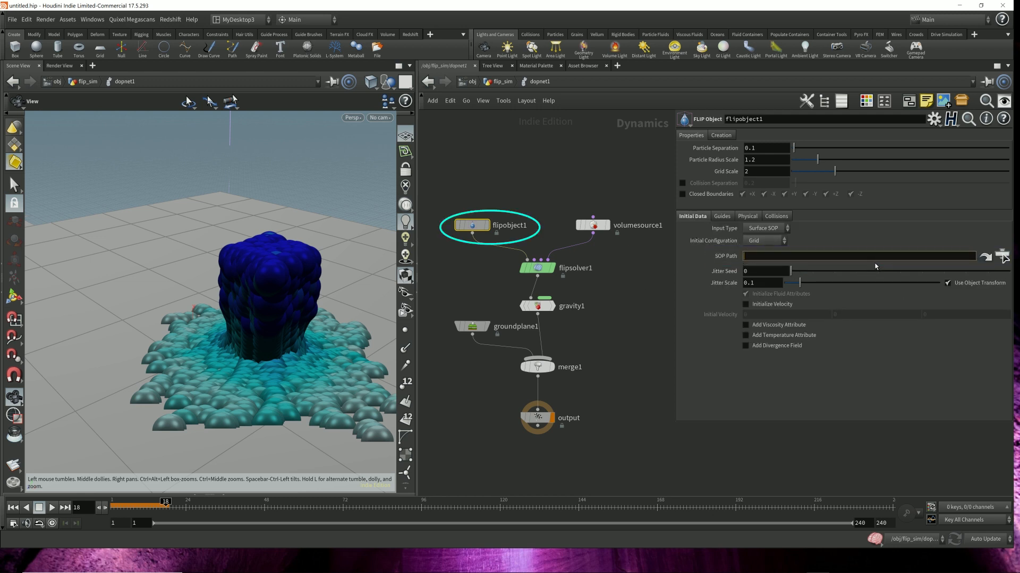
{"action": "left_click", "coordinate": [478, 223]}
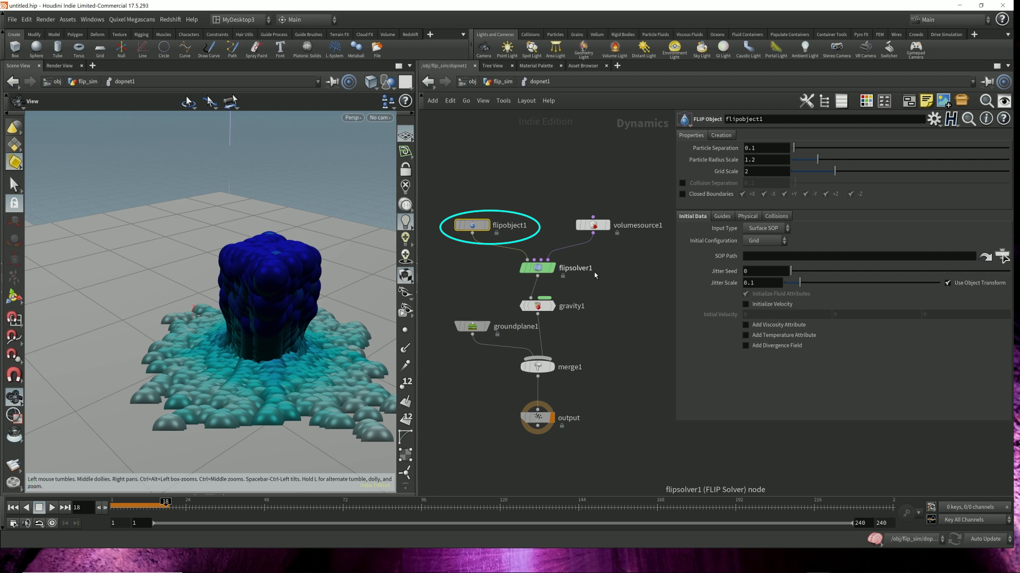
{"action": "left_click", "coordinate": [622, 319]}
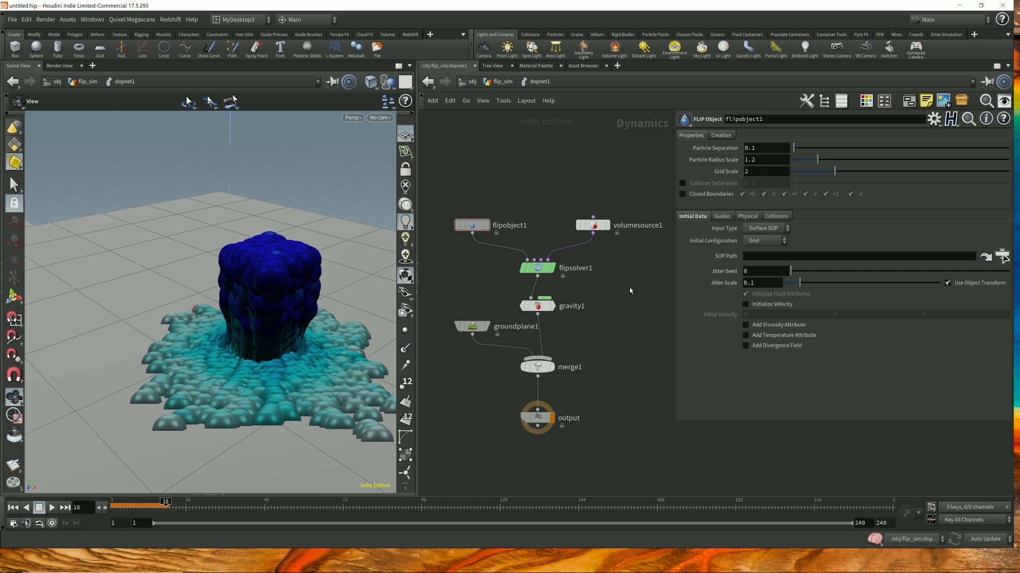
- Go up to the obj level and hide the emitter object, leaving flip_sim displayed
{"action": "left_click", "coordinate": [471, 82]}
{"action": "middle_click_drag", "start_coordinate": [662, 289], "coordinate": [652, 254]}
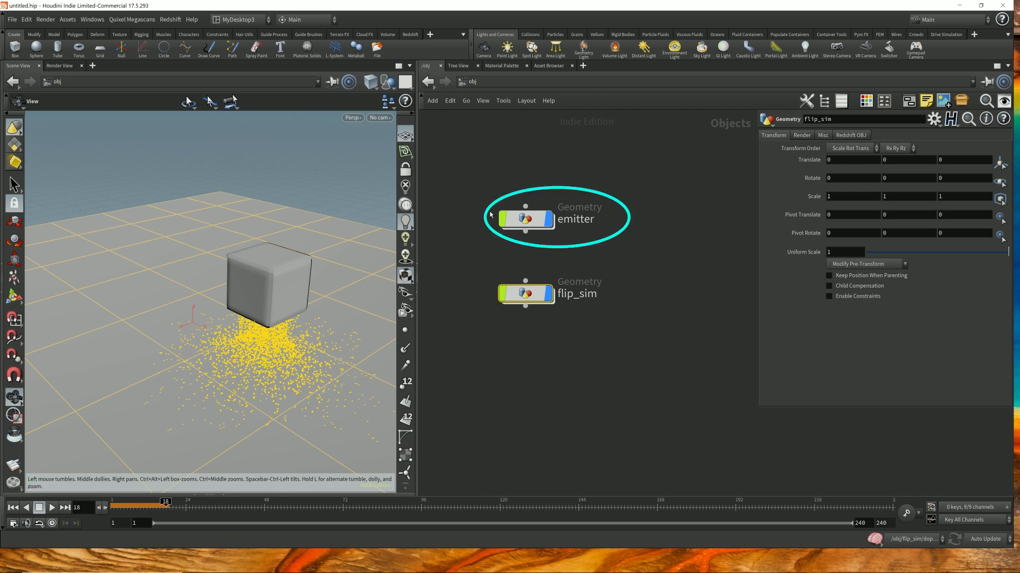
{"action": "left_click", "coordinate": [548, 221]}
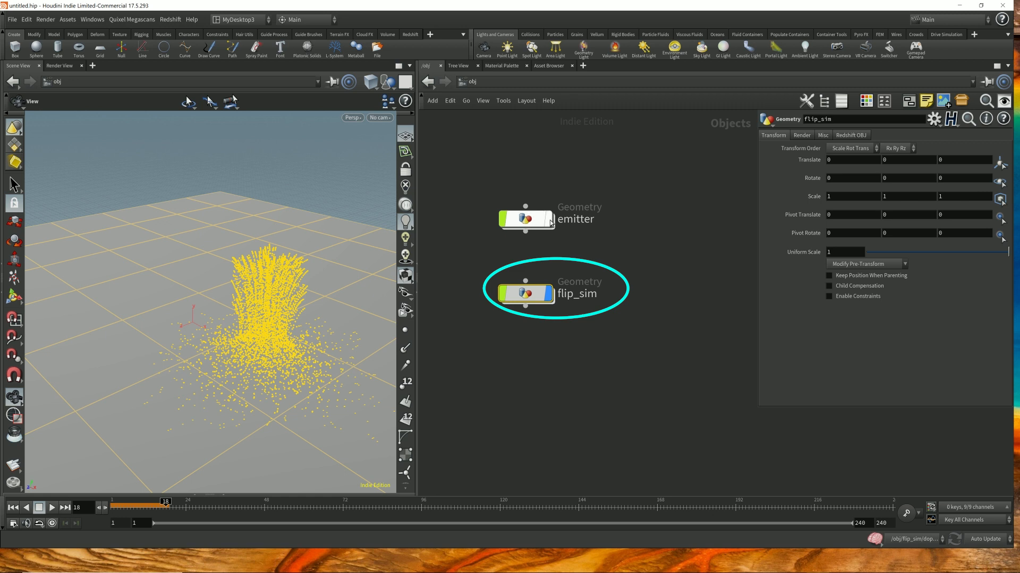
{"action": "mouse_move", "coordinate": [547, 223]}
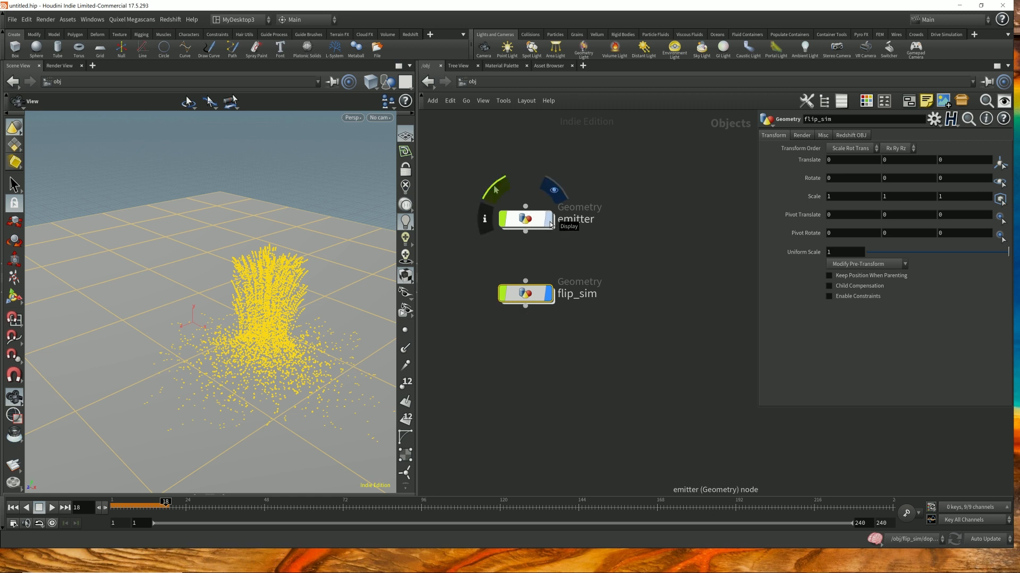
{"action": "left_click", "coordinate": [550, 222]}
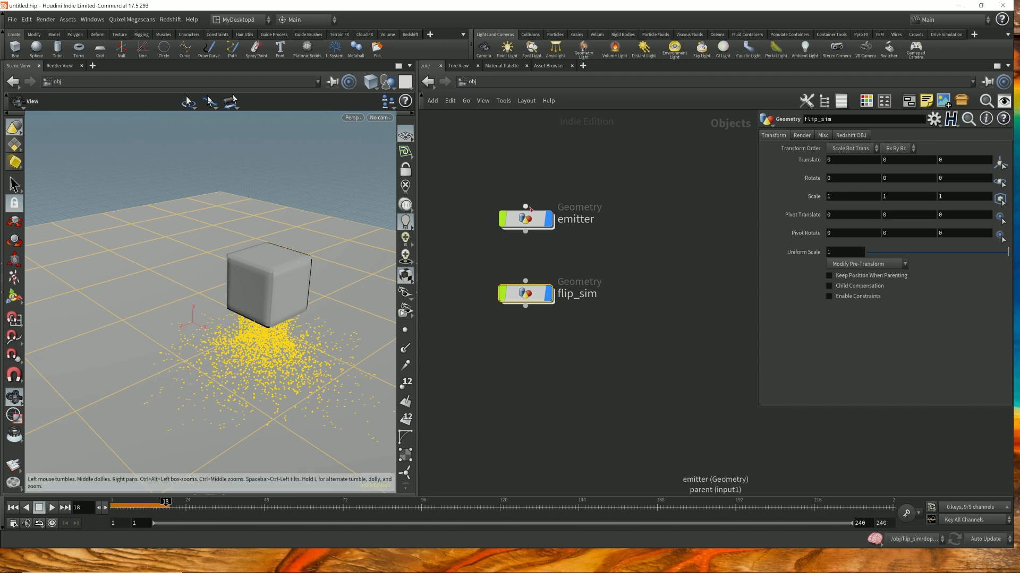
{"action": "left_click", "coordinate": [549, 219]}
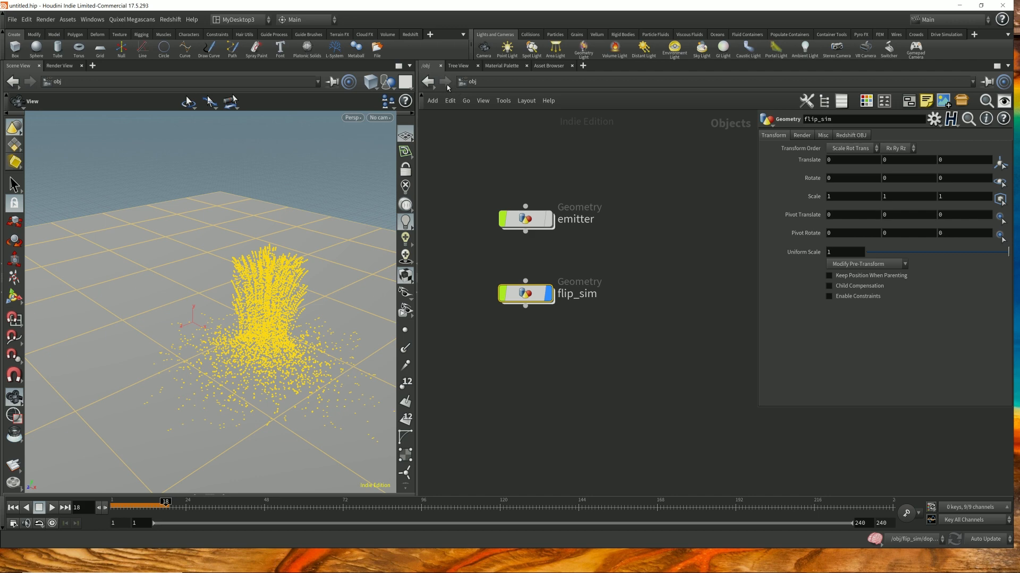
- Create a camera from the current view and place its node below flip_sim
{"action": "left_click", "coordinate": [488, 51]}
{"action": "middle_click_drag", "start_coordinate": [589, 242], "coordinate": [711, 312]}
{"action": "left_click_drag", "start_coordinate": [654, 364], "coordinate": [565, 390]}
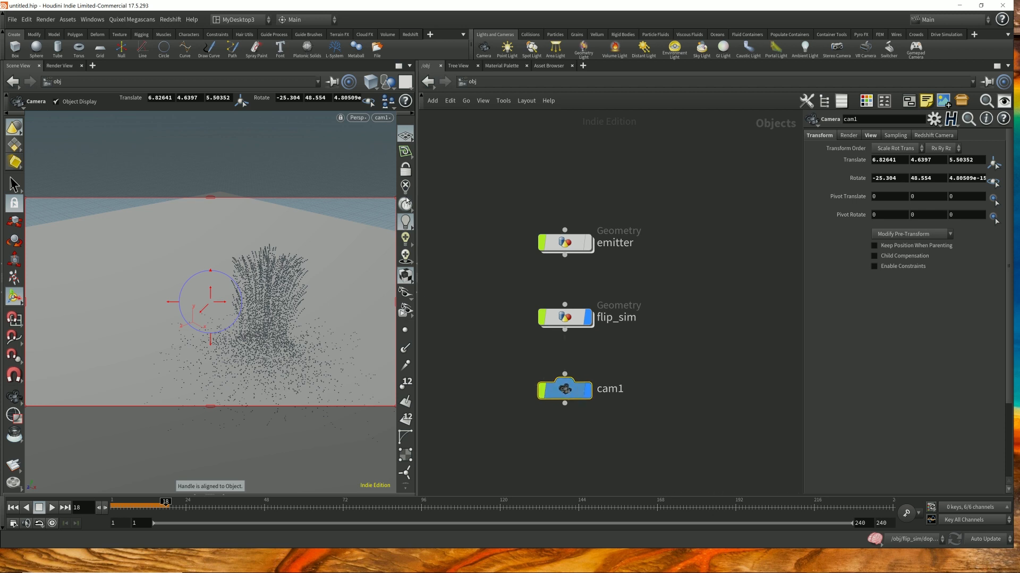
- Add a Redshift dome light and place its node below cam1
{"action": "left_click", "coordinate": [409, 34]}
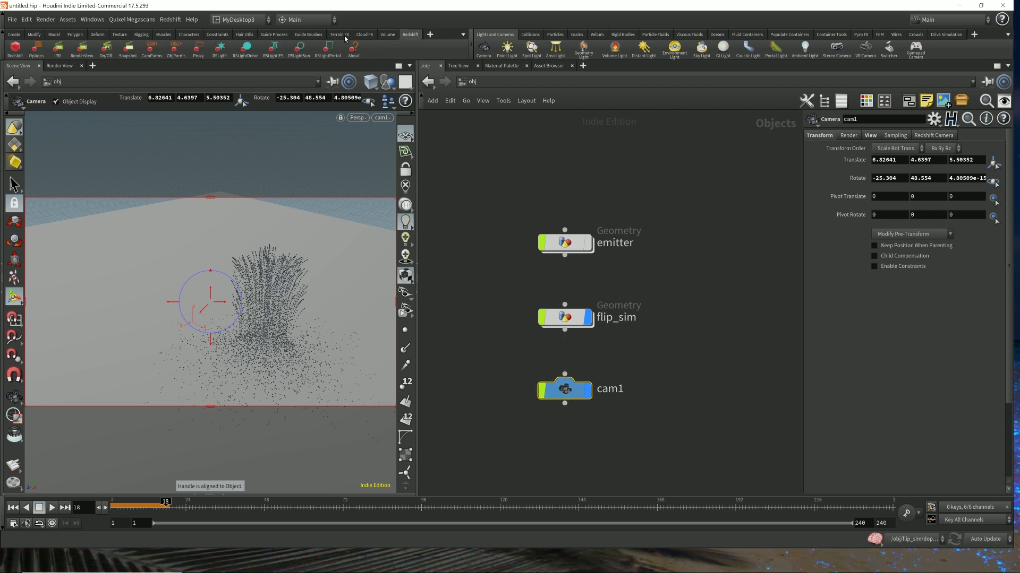
{"action": "left_click", "coordinate": [246, 50]}
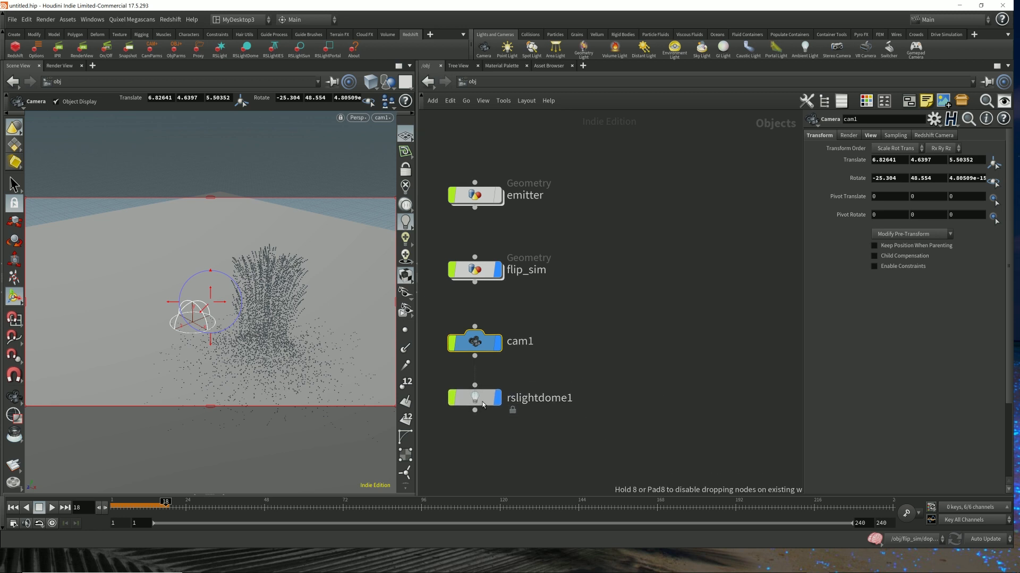
{"action": "left_click", "coordinate": [491, 415]}
- In the out network, create the Redshift render and IPR nodes and align Redshift_IPR1 beneath Redshift_ROP1
{"action": "left_click", "coordinate": [470, 81]}
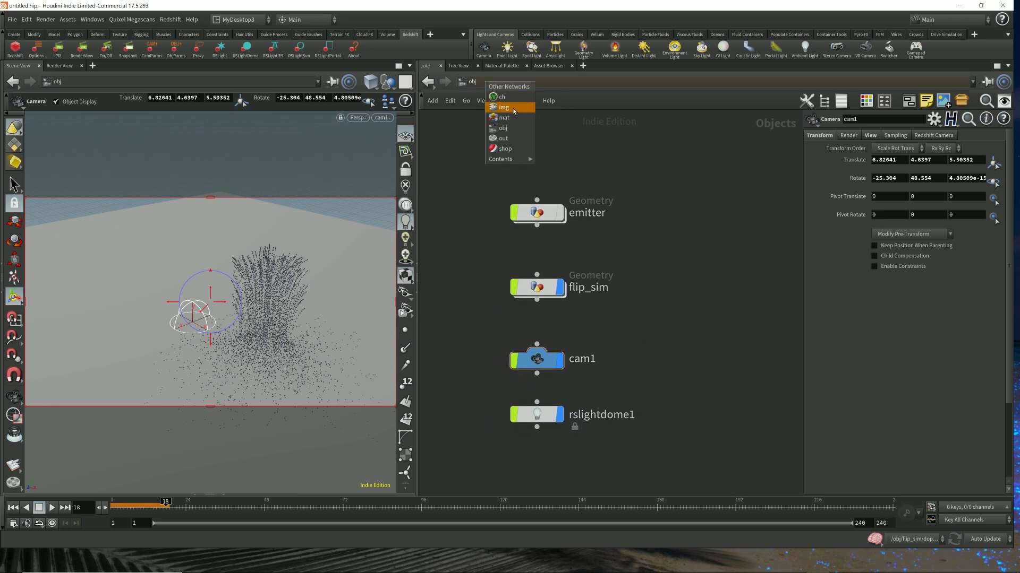
{"action": "left_click", "coordinate": [510, 139]}
{"action": "key", "text": "Tab"}
{"action": "type", "text": "rs"}
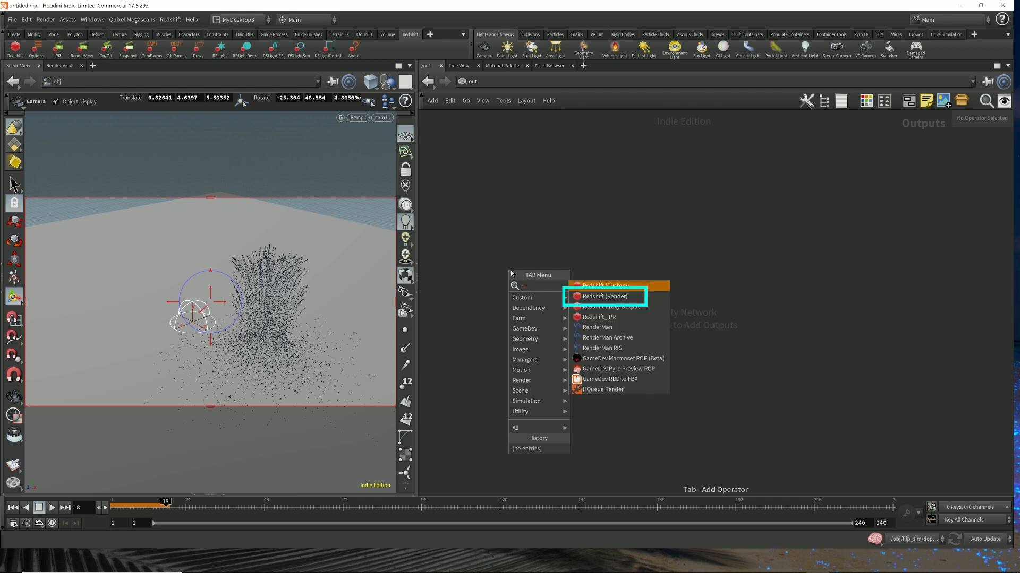
{"action": "key", "text": "Return"}
{"action": "key", "text": "h"}
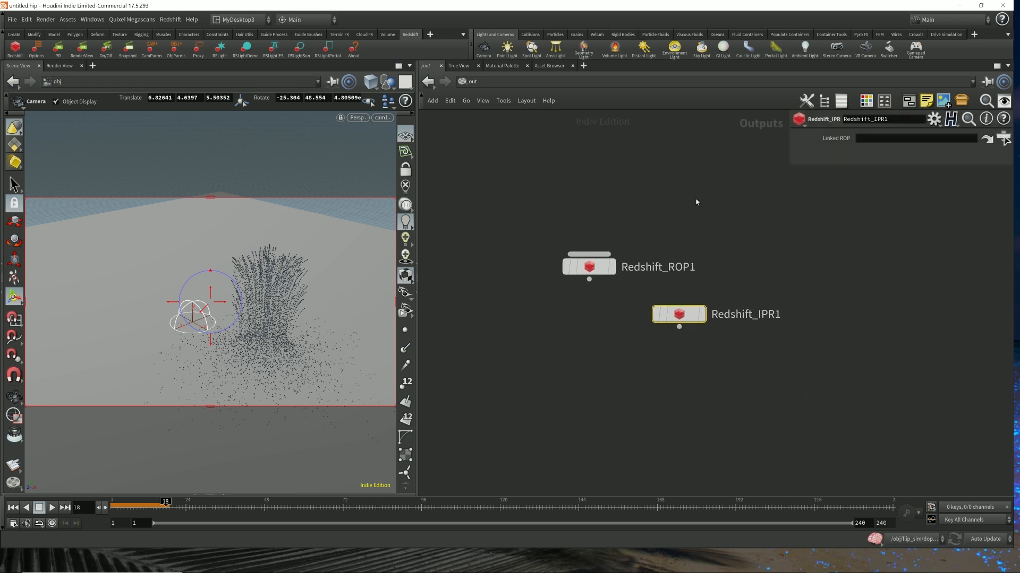
{"action": "left_click_drag", "start_coordinate": [684, 317], "coordinate": [594, 326]}
- Turn off IPR Progressive Rendering on Redshift_ROP1 and check its output settings
{"action": "left_click_drag", "start_coordinate": [528, 200], "coordinate": [660, 296]}
{"action": "left_click", "coordinate": [912, 202]}
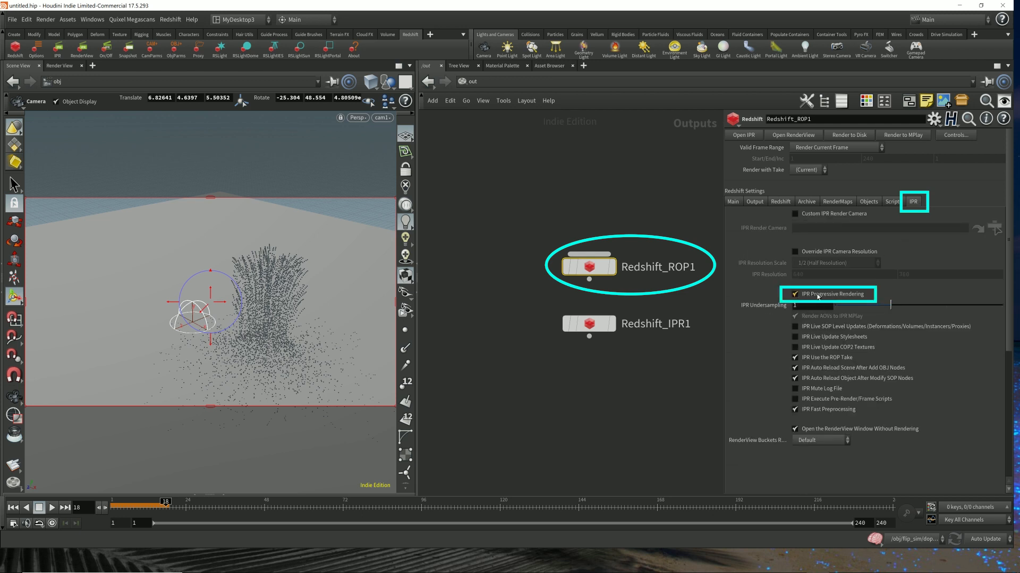
{"action": "left_click", "coordinate": [799, 295]}
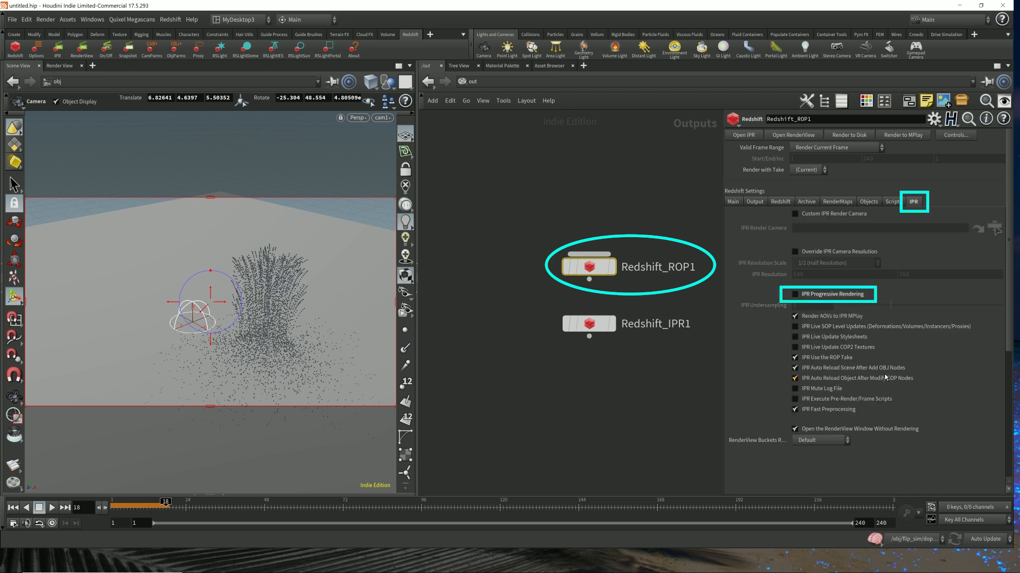
{"action": "left_click", "coordinate": [754, 202]}
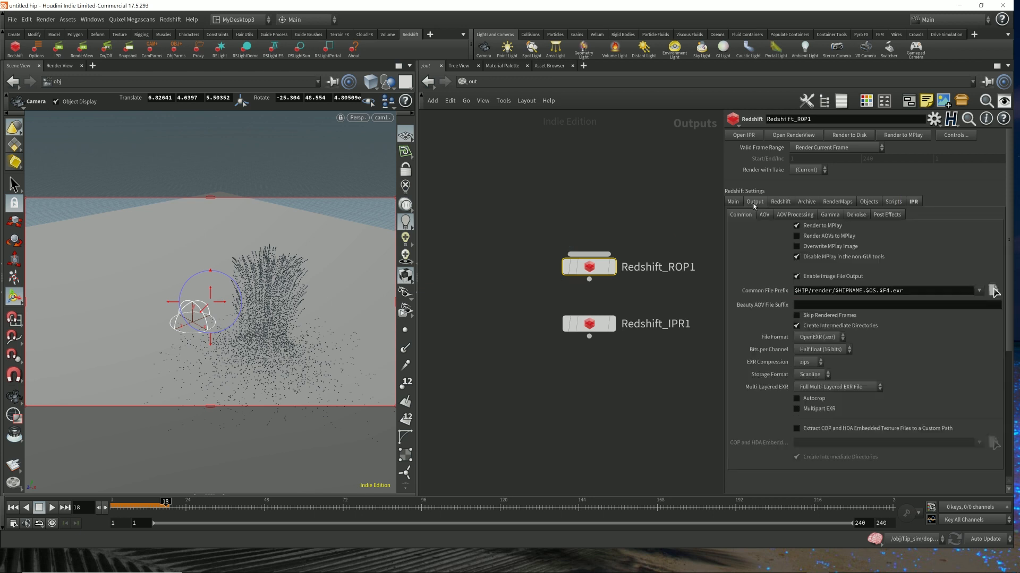
- Return to the obj network and set cam1's resolution to 640 x 480
{"action": "left_click", "coordinate": [484, 83]}
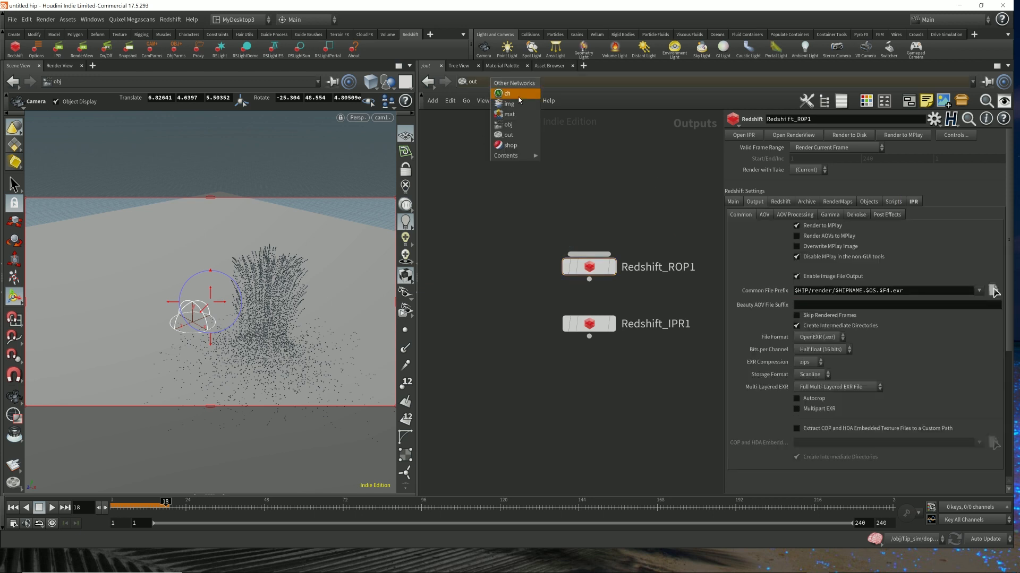
{"action": "left_click", "coordinate": [514, 126]}
{"action": "left_click_drag", "start_coordinate": [476, 319], "coordinate": [620, 375]}
{"action": "left_click", "coordinate": [870, 135]}
{"action": "left_click", "coordinate": [998, 161]}
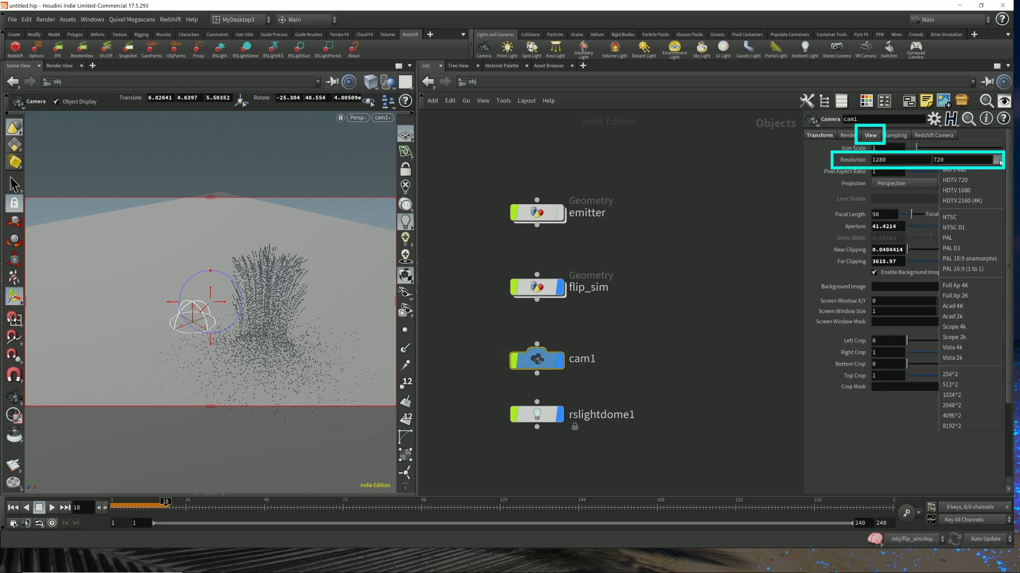
{"action": "left_click", "coordinate": [956, 170]}
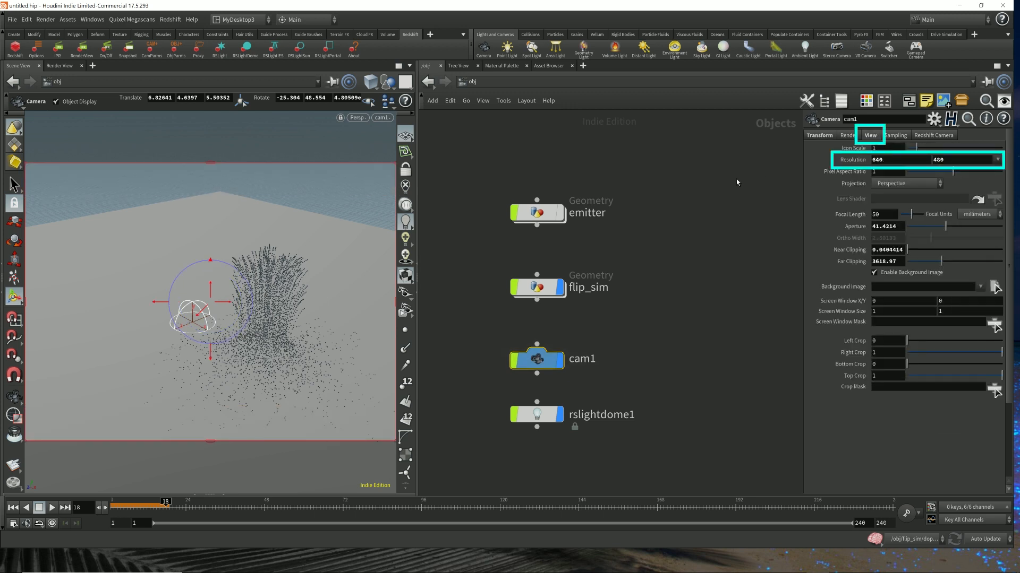
- Run a Redshift IPR test render through /obj/cam1 in the Render View, and stop it
{"action": "left_click", "coordinate": [693, 199]}
{"action": "left_click", "coordinate": [59, 65]}
{"action": "left_click", "coordinate": [215, 84]}
{"action": "left_click", "coordinate": [212, 110]}
{"action": "left_click", "coordinate": [36, 84]}
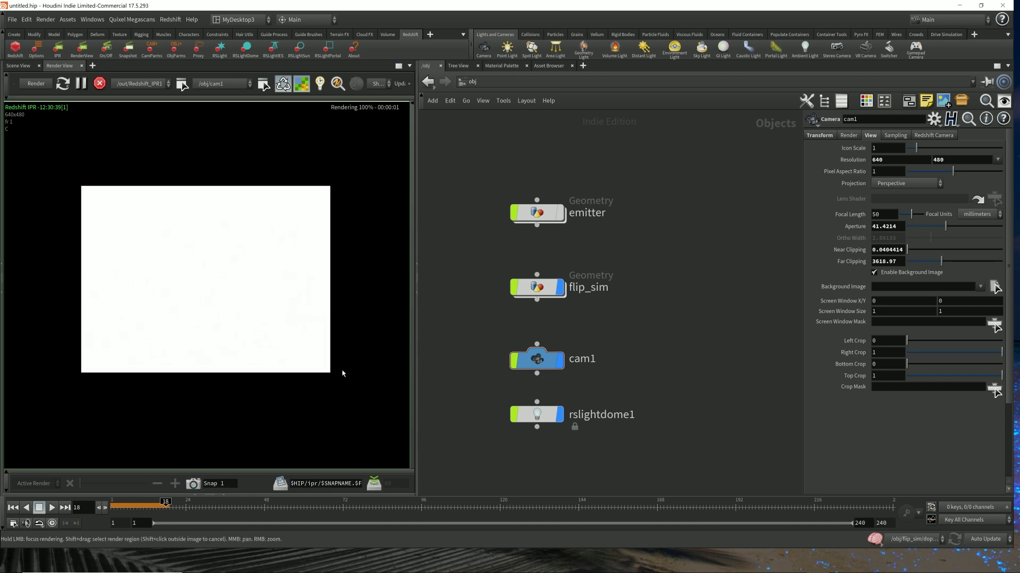
{"action": "left_click", "coordinate": [99, 83]}
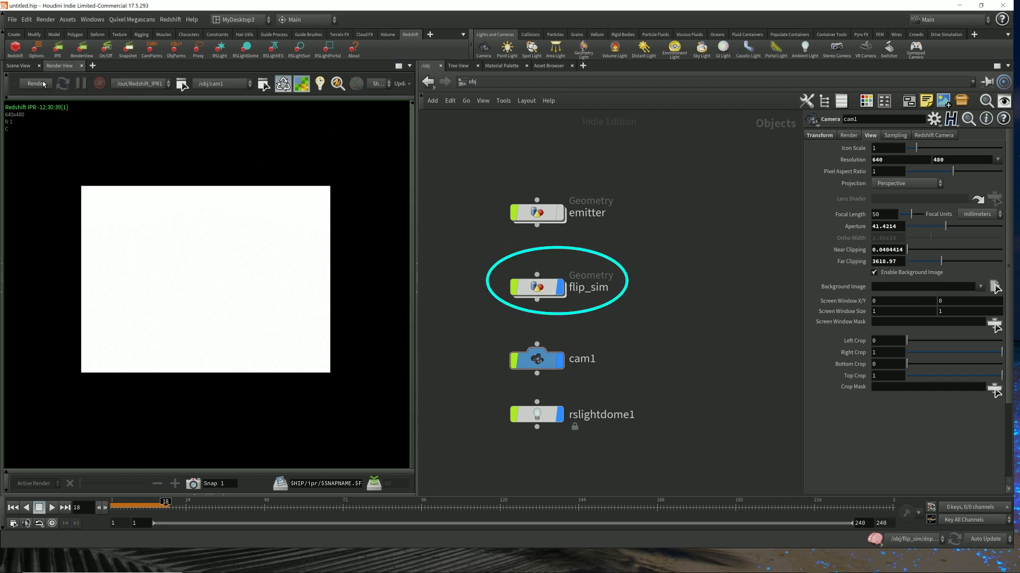
- Inside flip_sim, reposition dopnet1 directly beneath OUT_emitter_cube2
{"action": "double_click", "coordinate": [536, 286]}
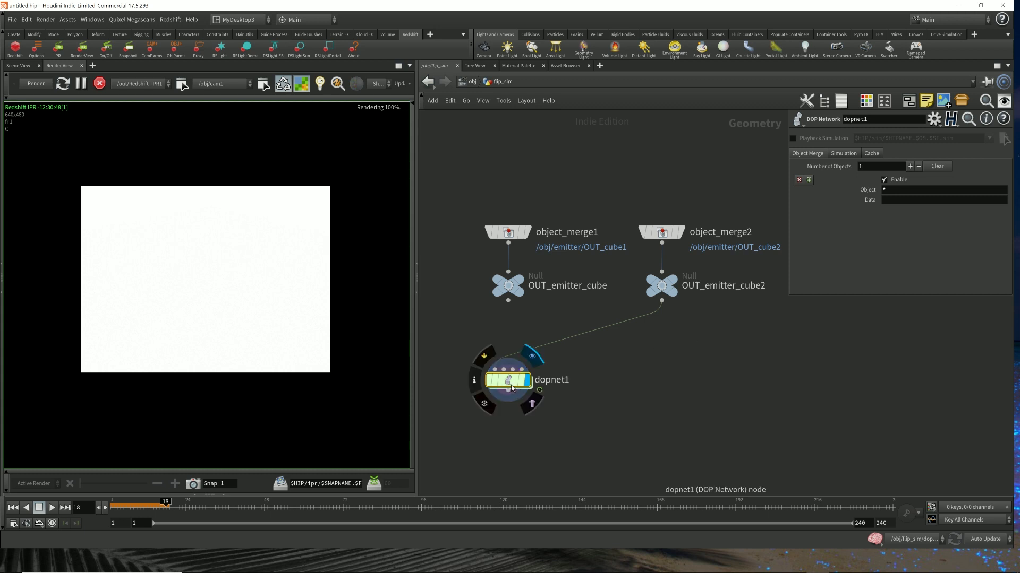
{"action": "left_click_drag", "start_coordinate": [490, 369], "coordinate": [644, 355]}
{"action": "middle_click_drag", "start_coordinate": [738, 361], "coordinate": [695, 346]}
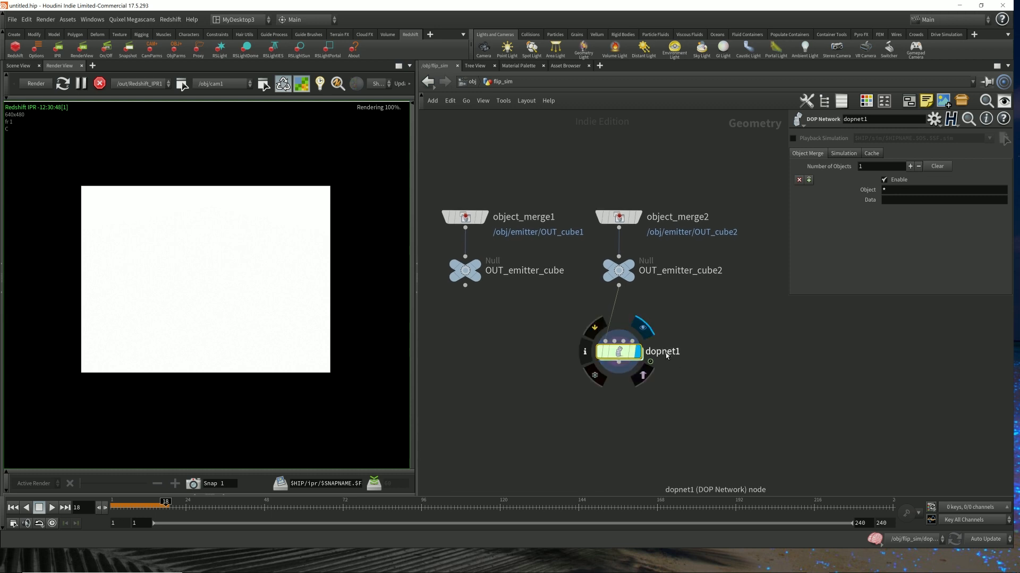
- Add a Dop Import node beneath dopnet1 in the flip_sim network
{"action": "mouse_move", "coordinate": [626, 346]}
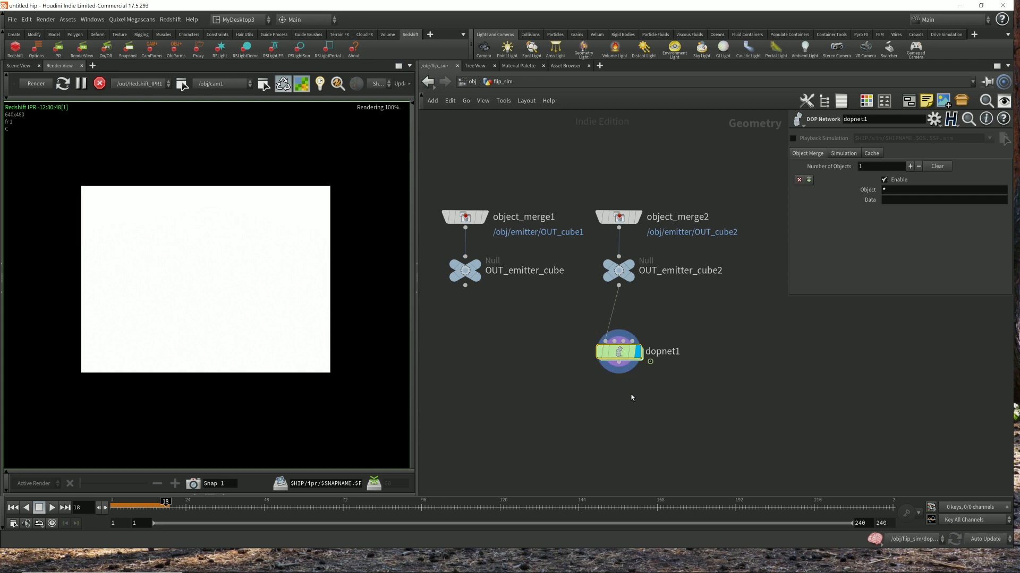
{"action": "key", "text": "Tab"}
{"action": "type", "text": "dop impo"}
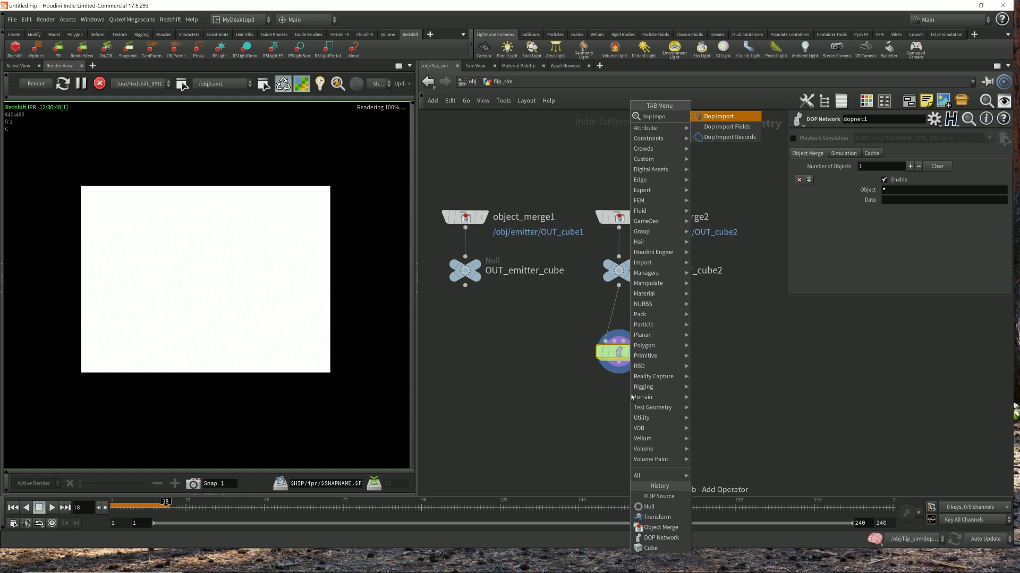
{"action": "key", "text": "Return"}
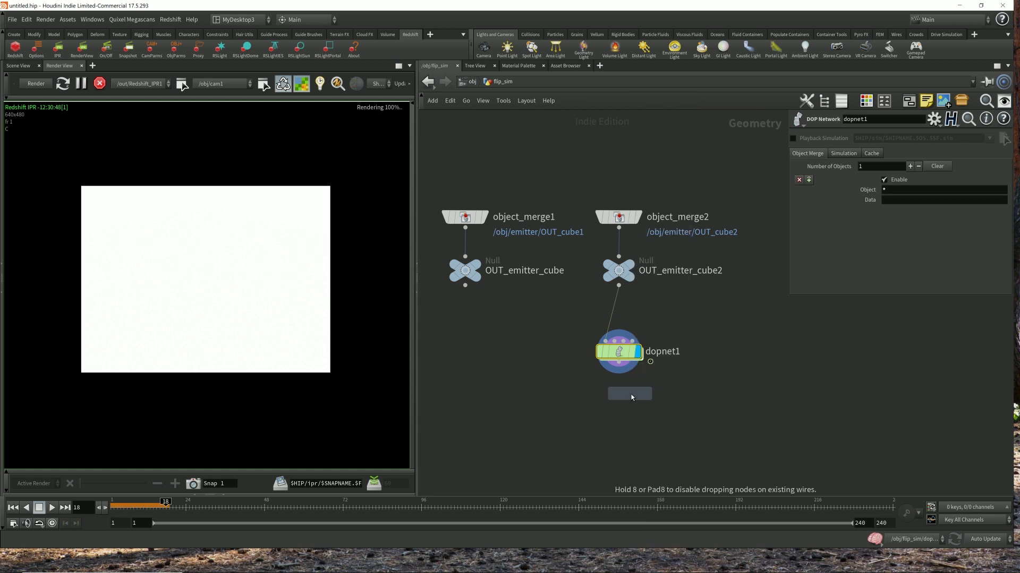
{"action": "left_click", "coordinate": [620, 404]}
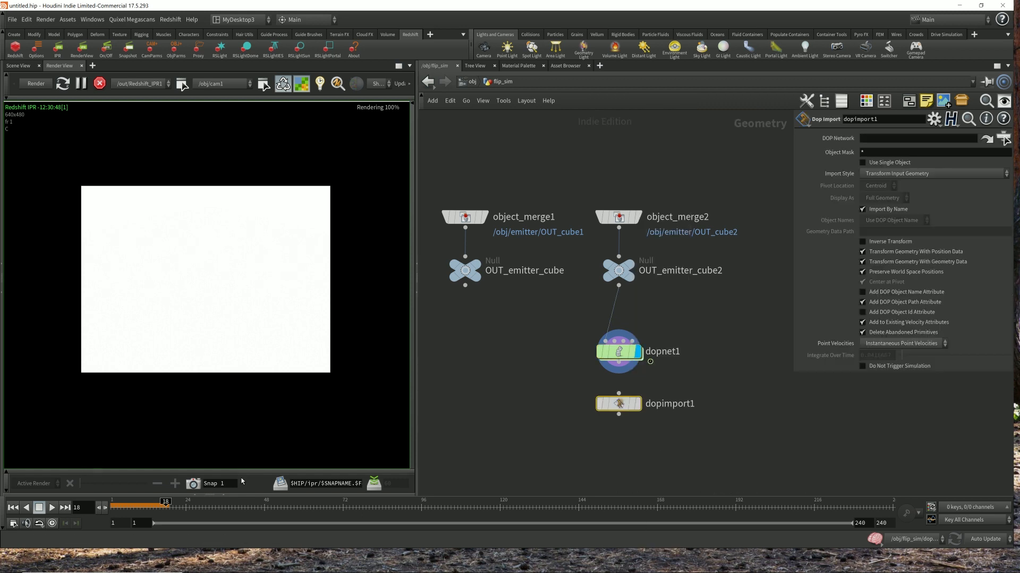
- Set dopimport1 to fetch geometry from the DOP network ../dopnet1 and make it the displayed node
{"action": "mouse_move", "coordinate": [621, 407]}
{"action": "left_click_drag", "start_coordinate": [571, 332], "coordinate": [709, 373]}
{"action": "left_click_drag", "start_coordinate": [569, 383], "coordinate": [717, 434]}
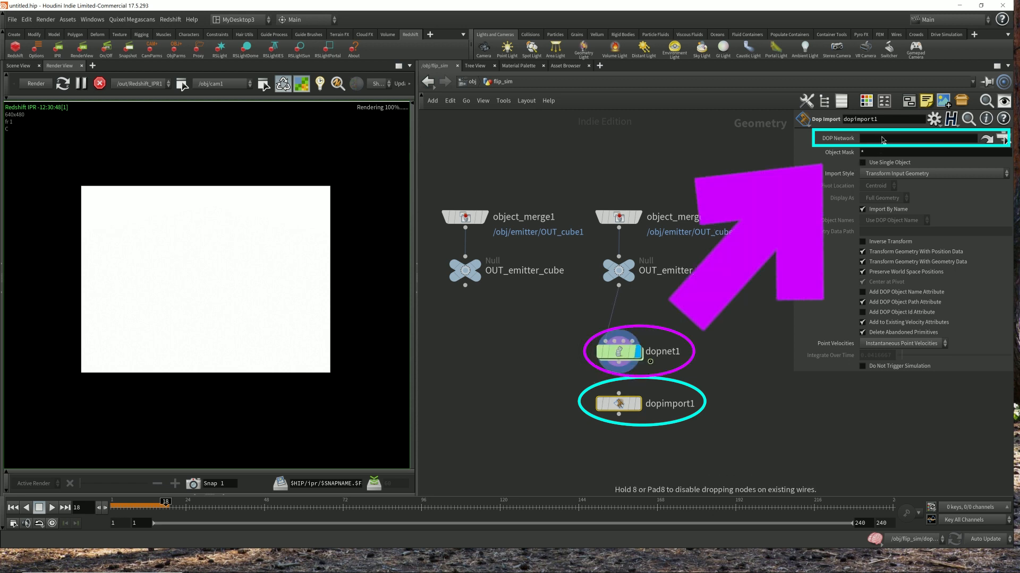
{"action": "left_click_drag", "start_coordinate": [883, 140], "coordinate": [883, 139]}
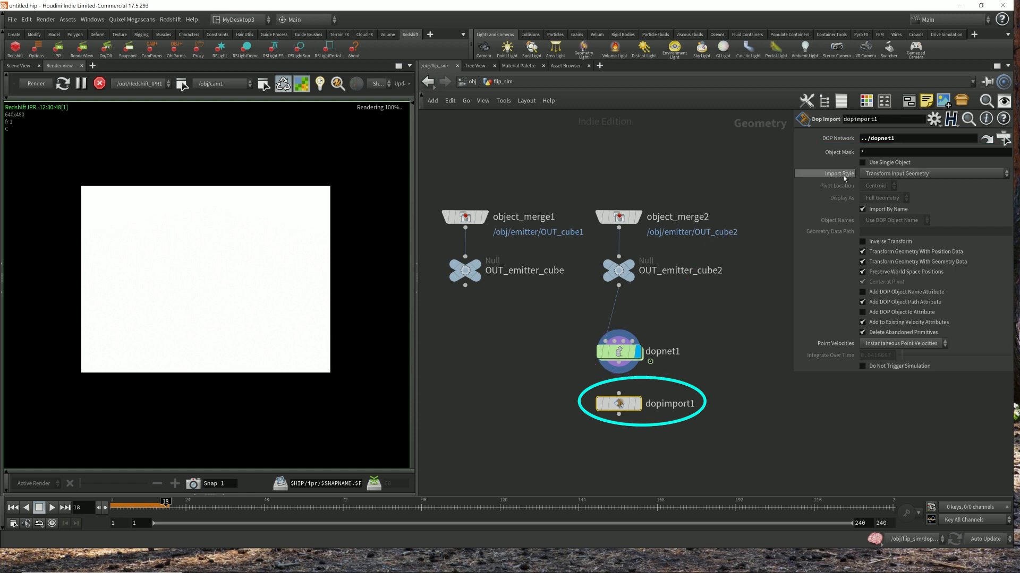
{"action": "left_click", "coordinate": [890, 175]}
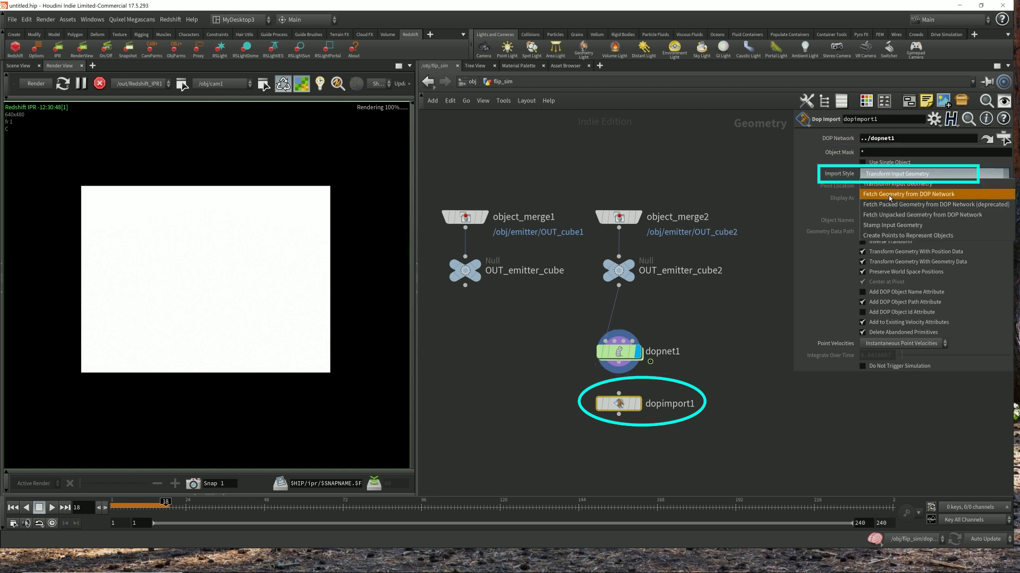
{"action": "left_click", "coordinate": [888, 194]}
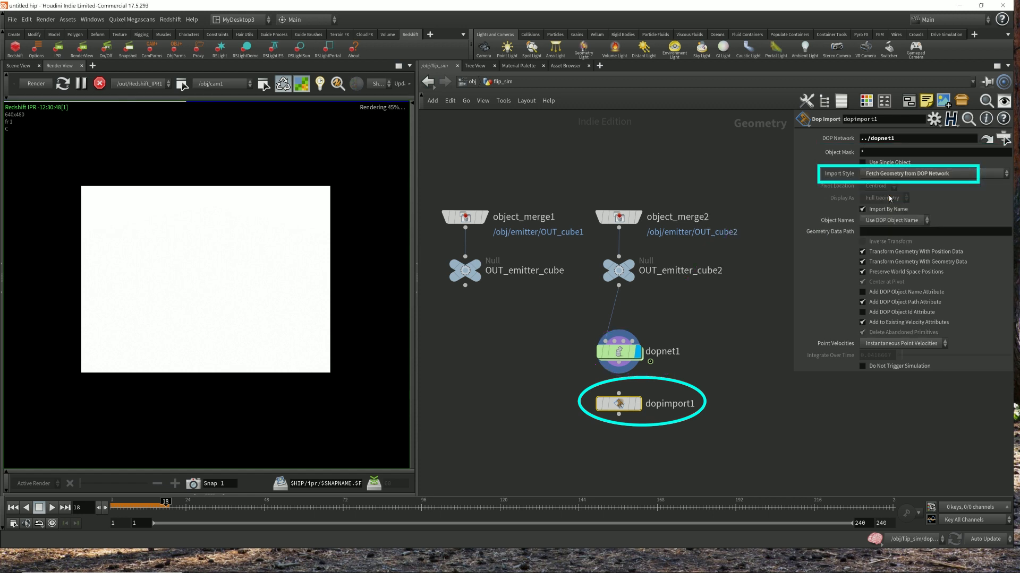
{"action": "left_click", "coordinate": [637, 404]}
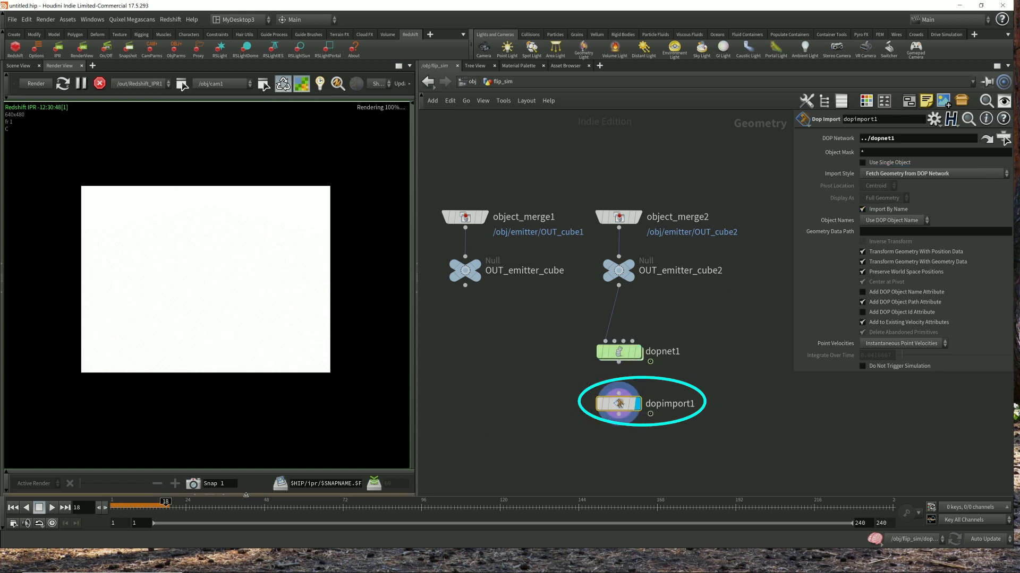
- Reveal the Geometry Spreadsheet beneath the Render View and bring the rendered image back into frame
{"action": "middle_click_drag", "start_coordinate": [246, 309], "coordinate": [239, 244]}
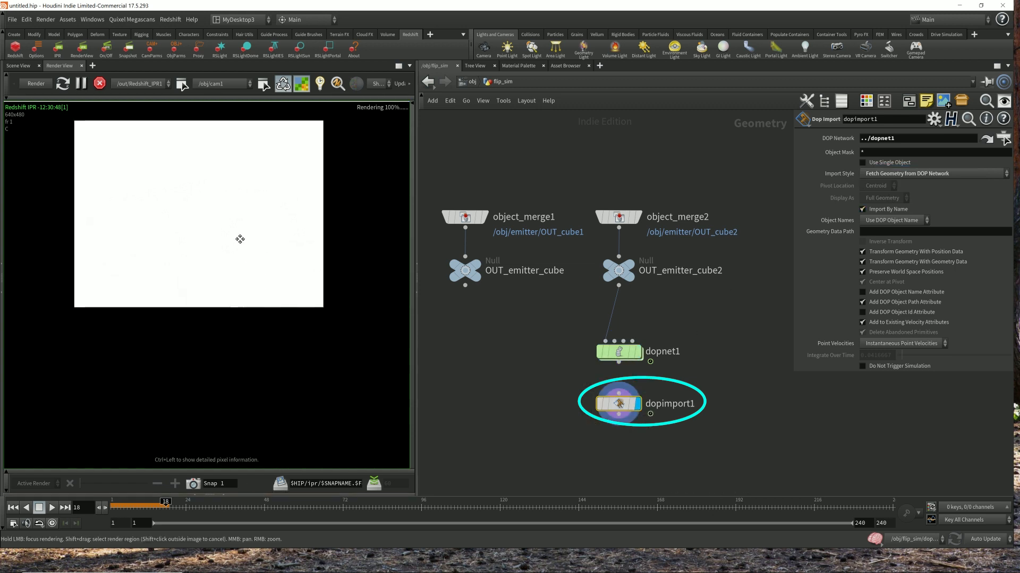
{"action": "left_click", "coordinate": [216, 494]}
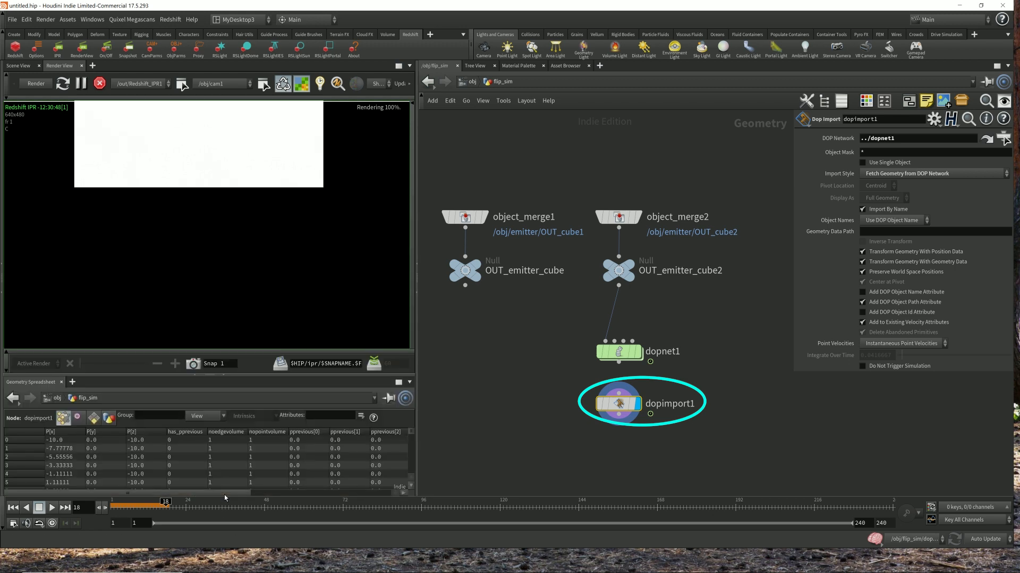
{"action": "middle_click_drag", "start_coordinate": [217, 189], "coordinate": [217, 240]}
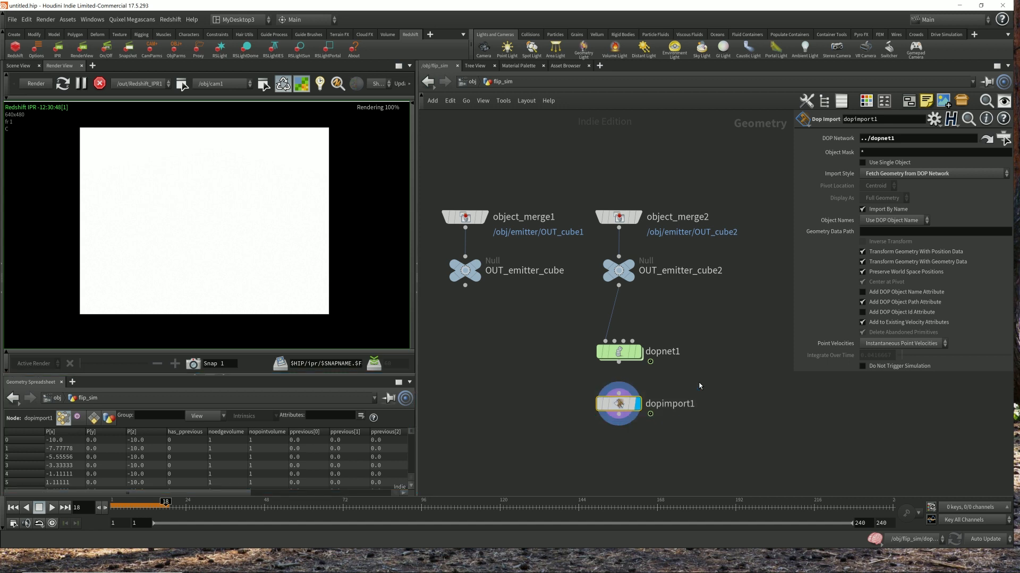
- Examine dopnet1's simulation data in the Geometry Spreadsheet, including the contents of flipobject1 and groundplane1
{"action": "left_click", "coordinate": [619, 352]}
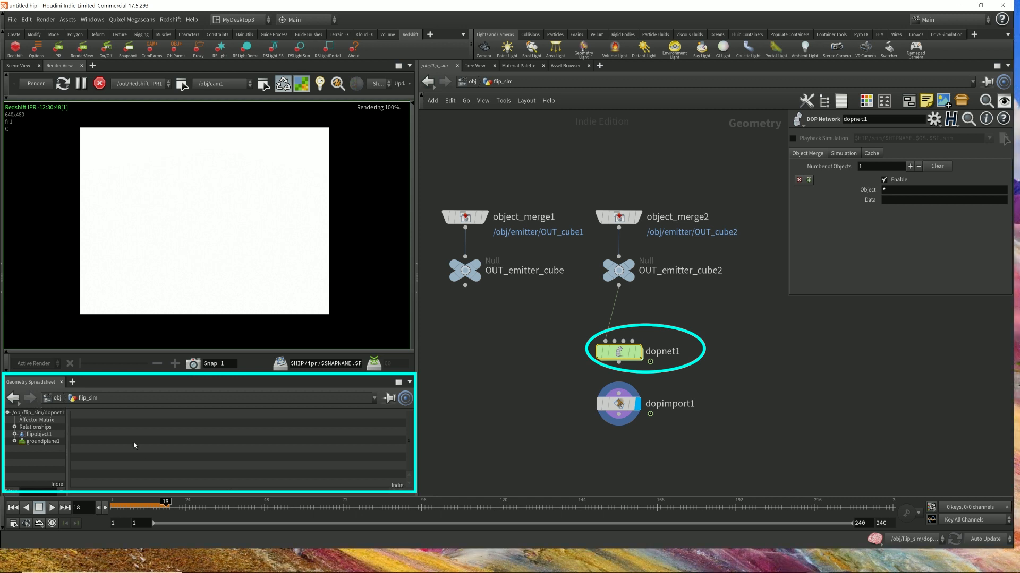
{"action": "left_click", "coordinate": [15, 434]}
{"action": "left_click", "coordinate": [15, 435]}
{"action": "left_click", "coordinate": [15, 441]}
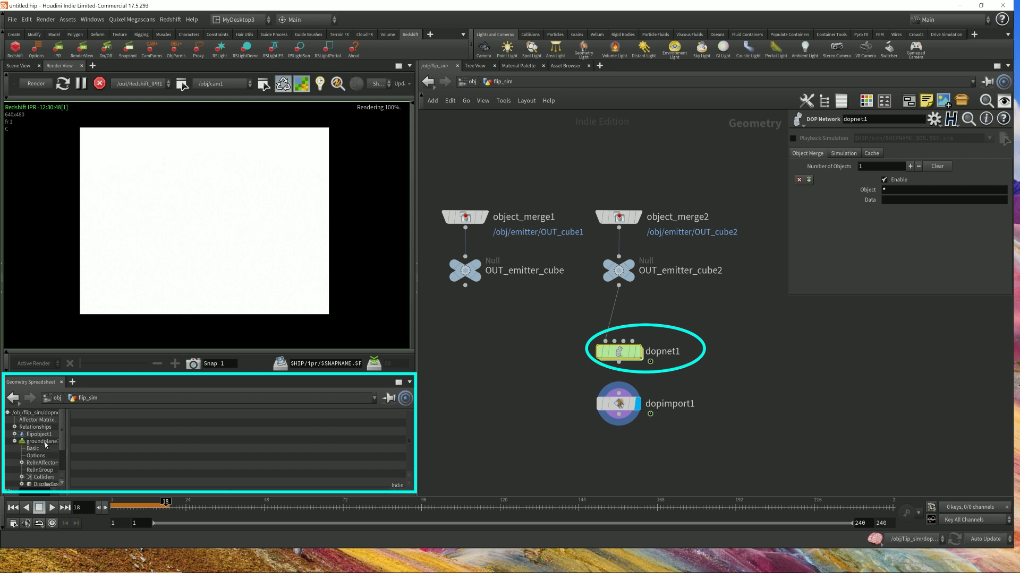
{"action": "left_click", "coordinate": [15, 442]}
{"action": "left_click", "coordinate": [15, 434]}
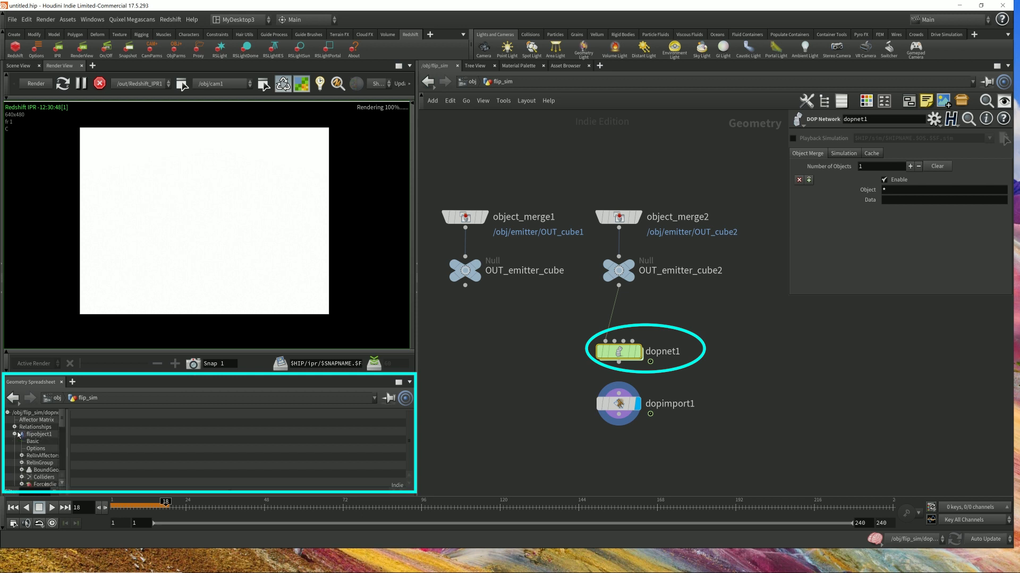
{"action": "left_click", "coordinate": [36, 442]}
{"action": "left_click", "coordinate": [38, 449]}
{"action": "left_click", "coordinate": [40, 456]}
{"action": "left_click", "coordinate": [39, 463]}
{"action": "left_click", "coordinate": [44, 476]}
{"action": "left_click", "coordinate": [37, 434]}
{"action": "left_click", "coordinate": [16, 435]}
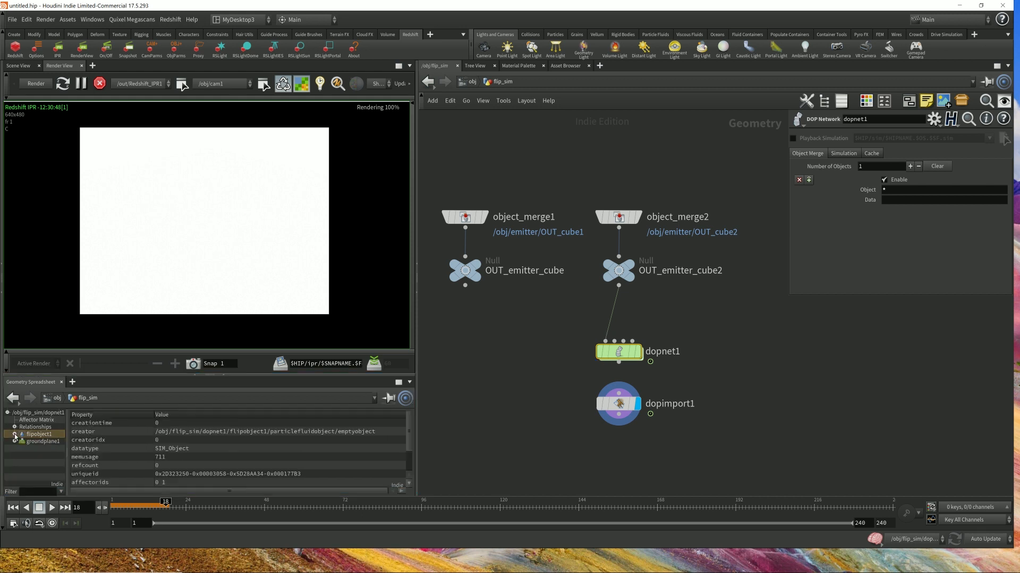
- Compare the point attributes of dopimport1 and object_merge2 in the Geometry Spreadsheet
{"action": "left_click_drag", "start_coordinate": [557, 429], "coordinate": [750, 380]}
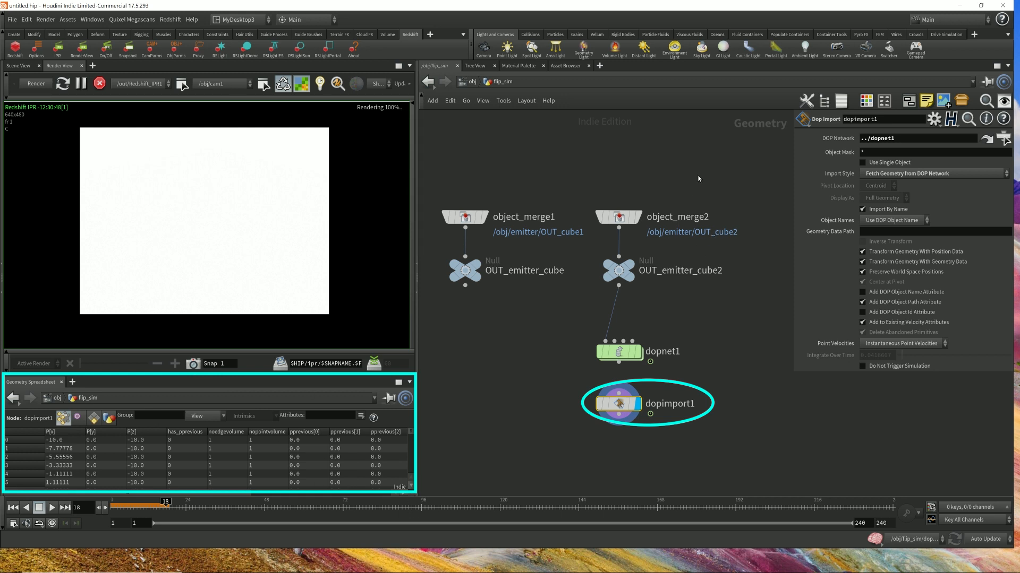
{"action": "left_click_drag", "start_coordinate": [675, 180], "coordinate": [602, 230]}
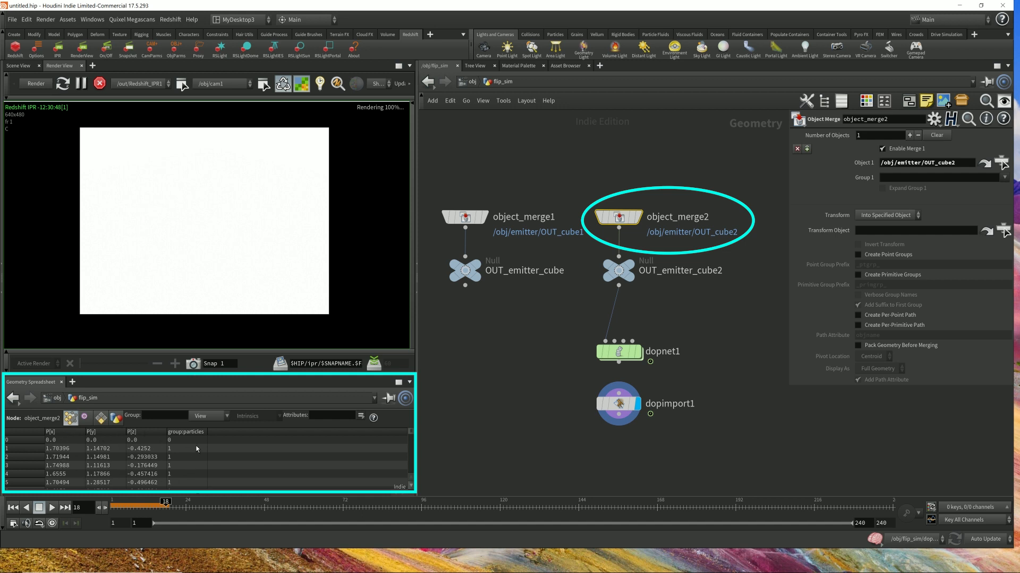
{"action": "left_click_drag", "start_coordinate": [550, 426], "coordinate": [720, 392]}
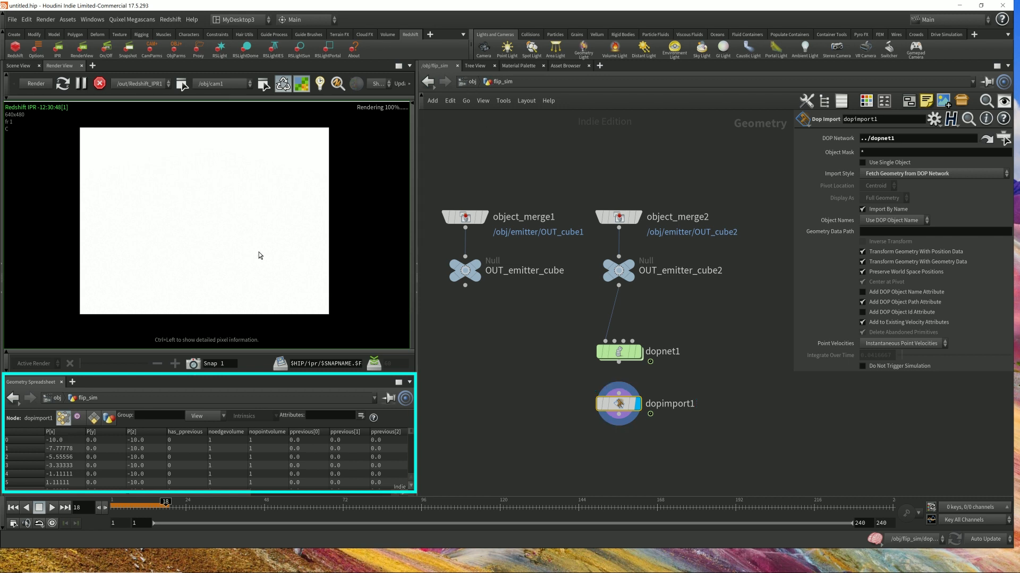
- Return to the obj network and turn on Redshift's Render Object as Particles for flip_sim
{"action": "left_click", "coordinate": [472, 82]}
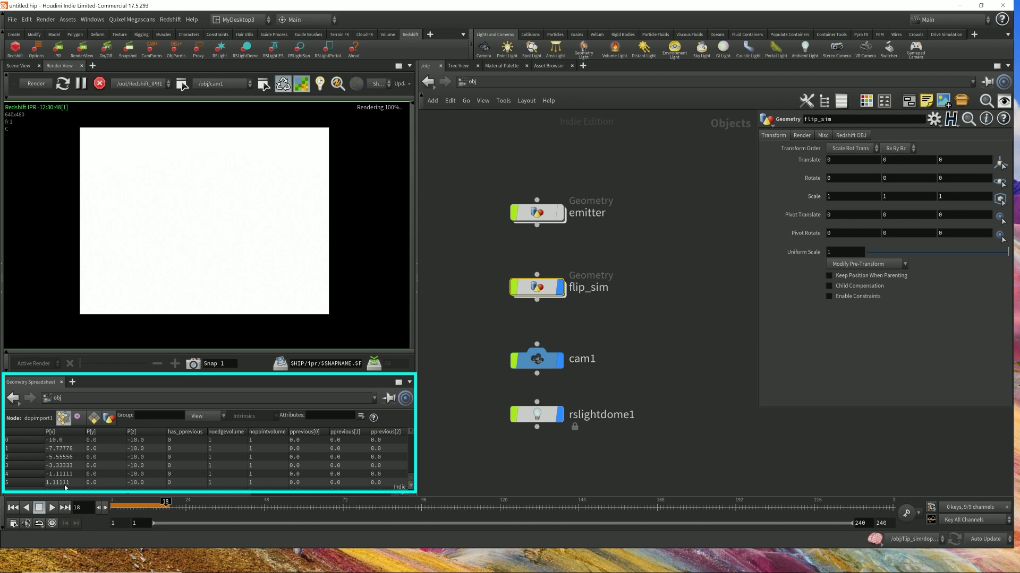
{"action": "mouse_move", "coordinate": [411, 433]}
{"action": "left_mouse_down"}
{"action": "mouse_move", "coordinate": [409, 481]}
{"action": "mouse_move", "coordinate": [413, 431]}
{"action": "left_mouse_up"}
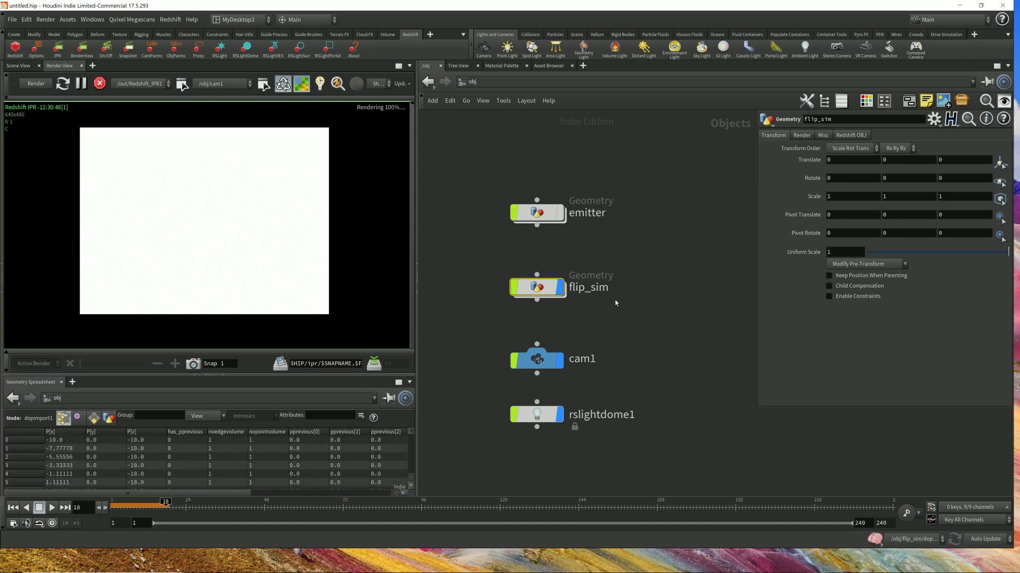
{"action": "left_click", "coordinate": [861, 137]}
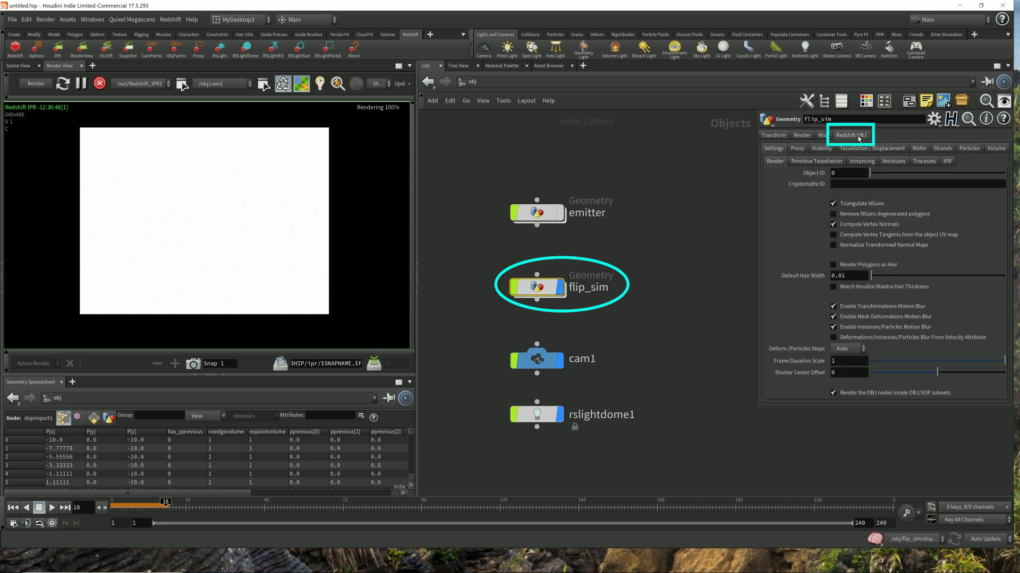
{"action": "left_click", "coordinate": [968, 151]}
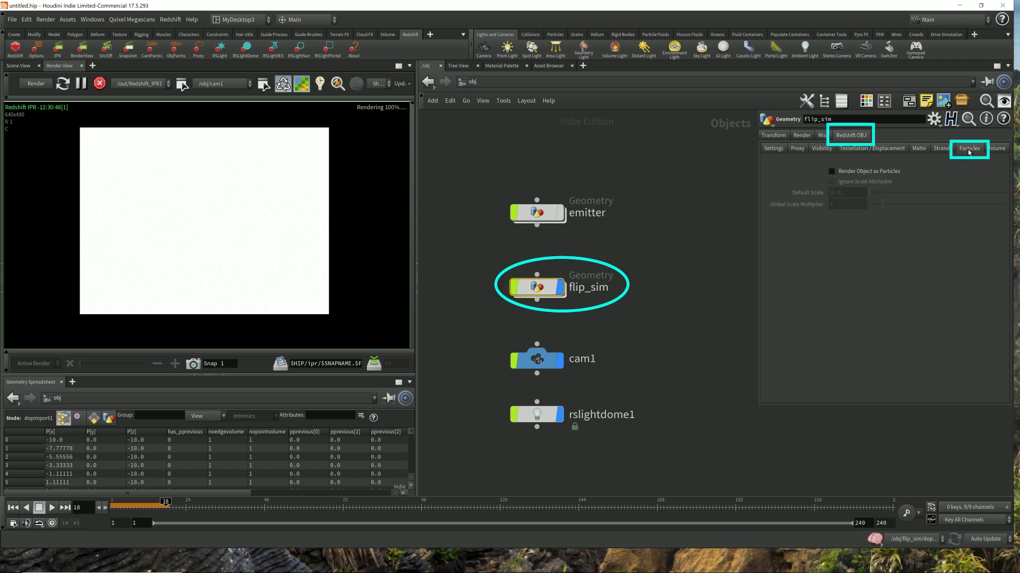
{"action": "left_click", "coordinate": [831, 172]}
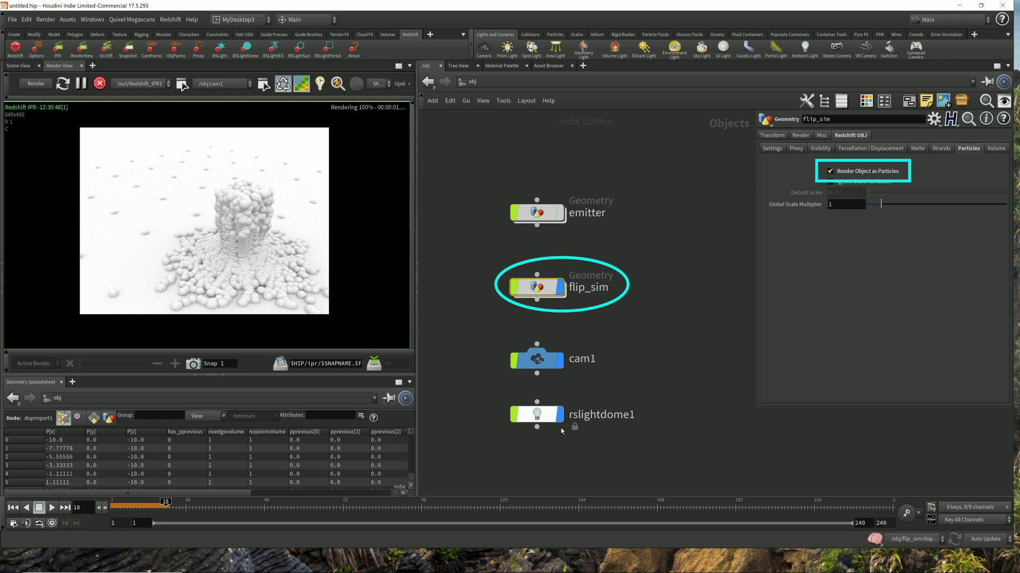
- Turn off Render Object as Particles on flip_sim, go back inside it and restart the IPR render
{"action": "left_click_drag", "start_coordinate": [473, 317], "coordinate": [686, 258]}
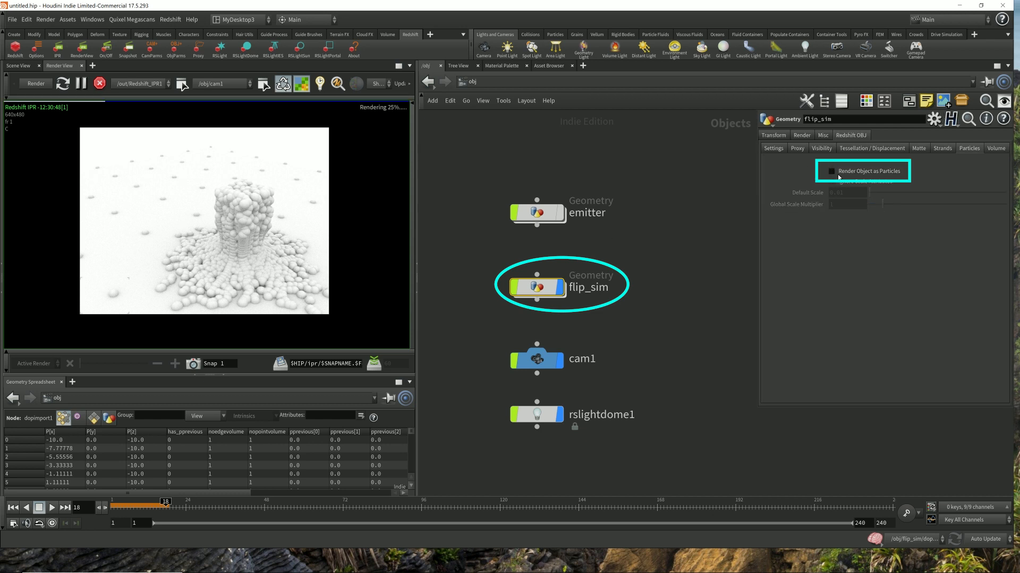
{"action": "double_click", "coordinate": [533, 291]}
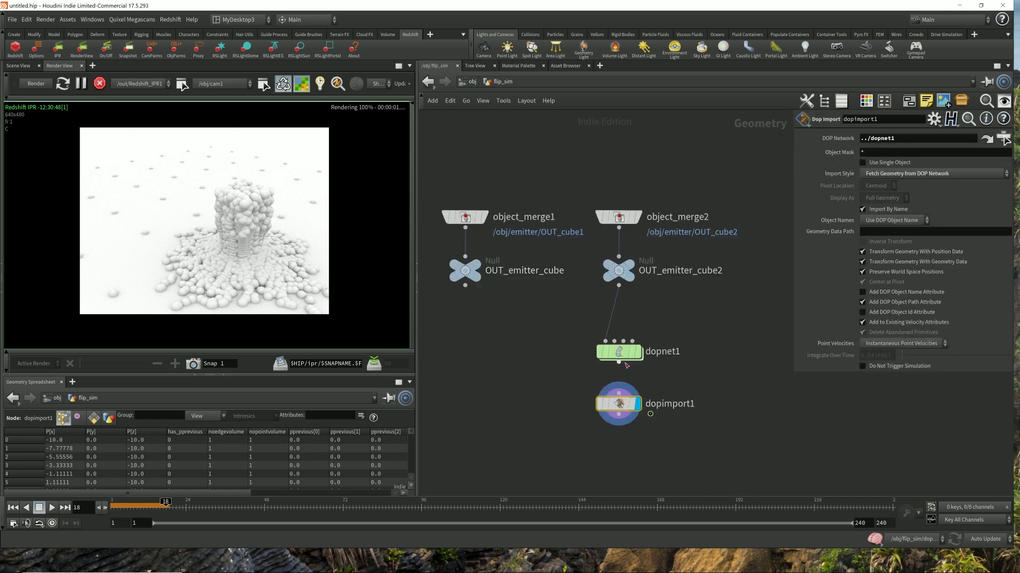
{"action": "left_click", "coordinate": [37, 84]}
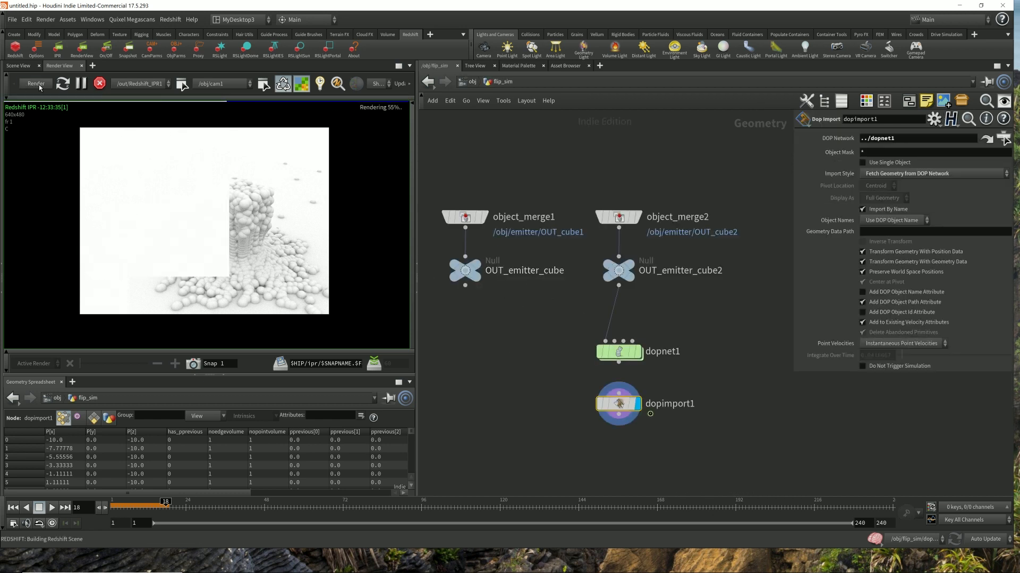
- Add a Particle Fluid Surface node fed by dopimport1, align it directly beneath and make it the displayed node
{"action": "middle_click_drag", "start_coordinate": [678, 412], "coordinate": [658, 375]}
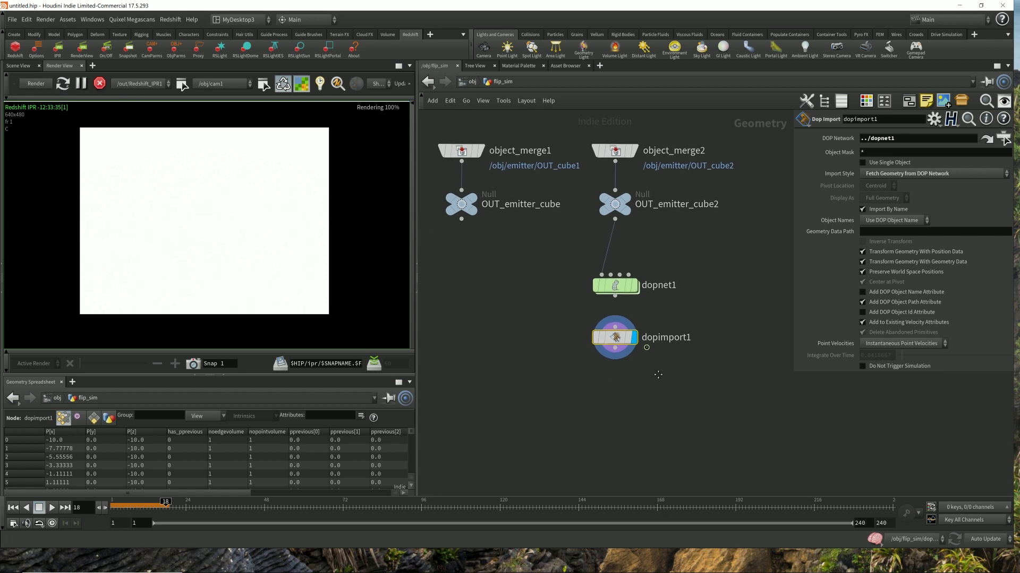
{"action": "left_click", "coordinate": [619, 357]}
{"action": "left_click", "coordinate": [621, 408]}
{"action": "type", "text": "partic"}
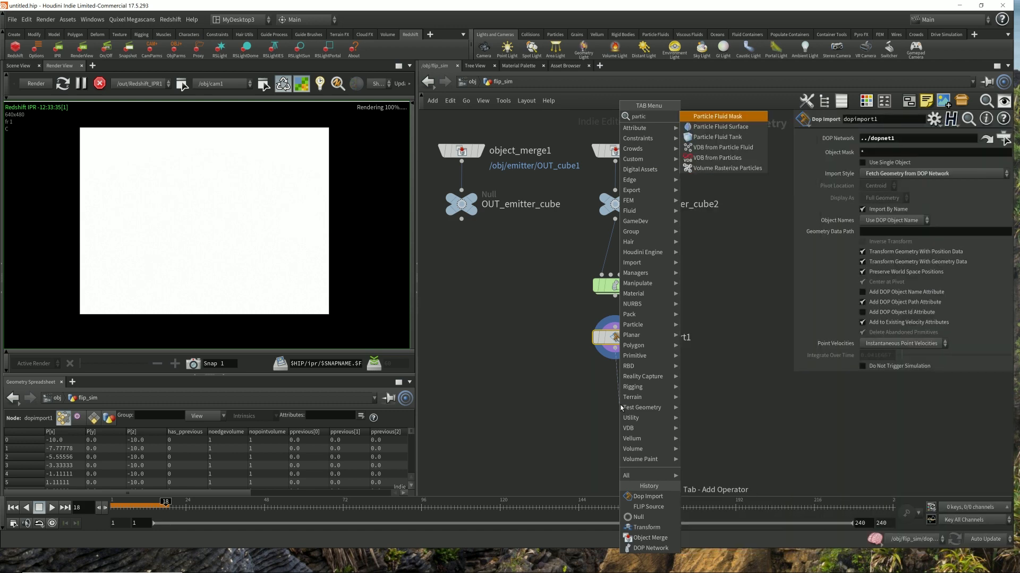
{"action": "key", "text": "Down"}
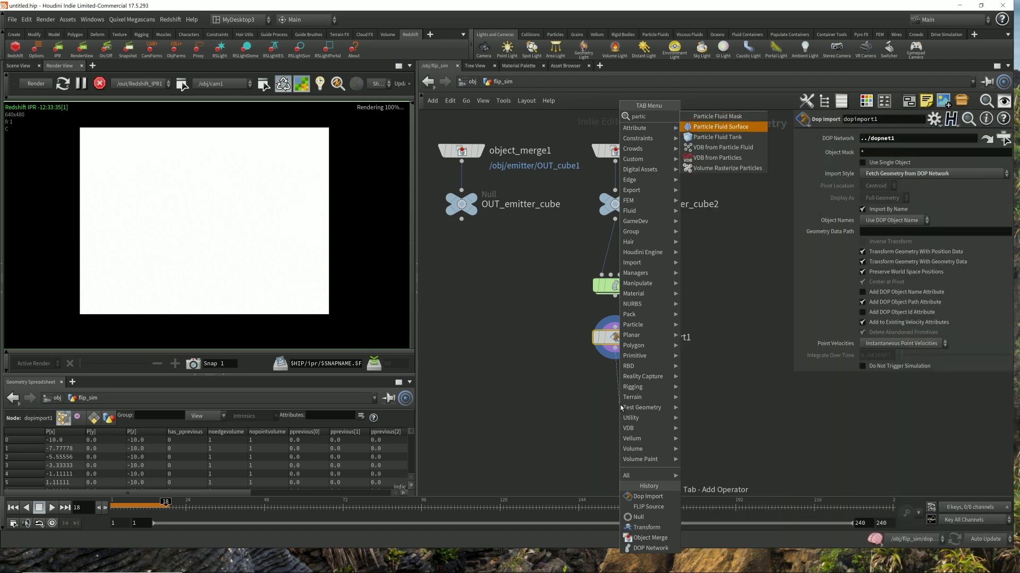
{"action": "key", "text": "Return"}
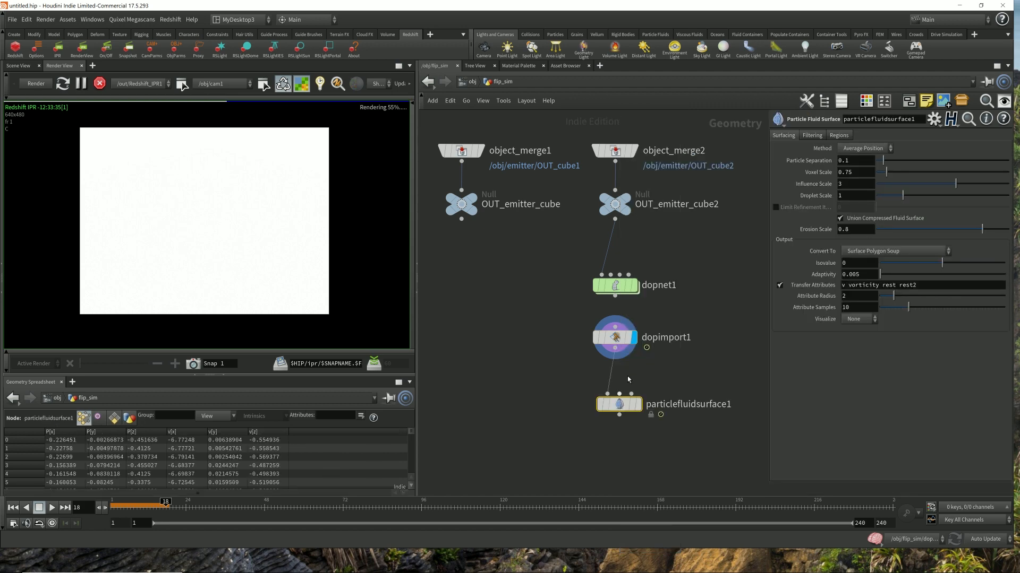
{"action": "left_click", "coordinate": [615, 338]}
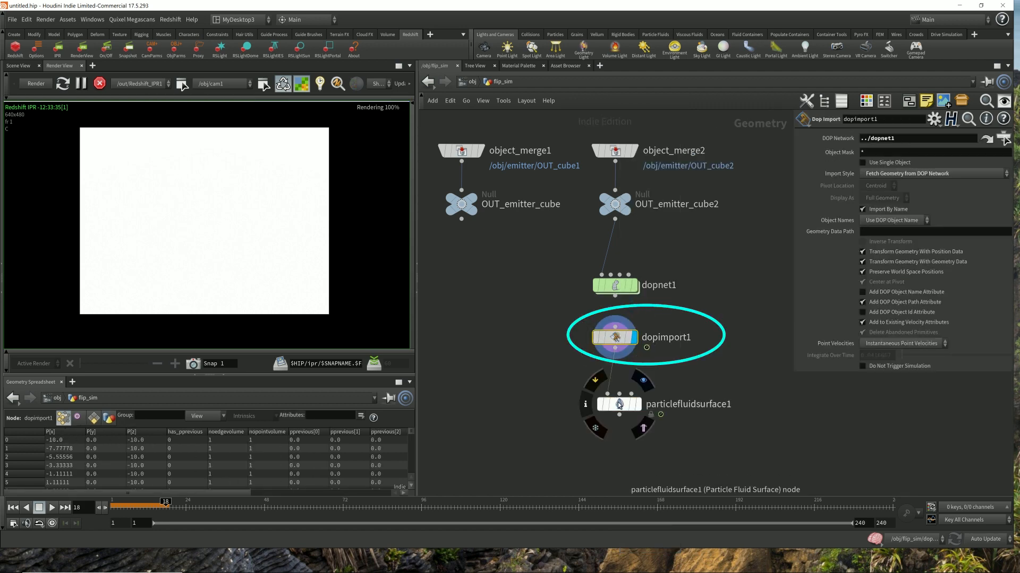
{"action": "left_click_drag", "start_coordinate": [638, 407], "coordinate": [633, 391]}
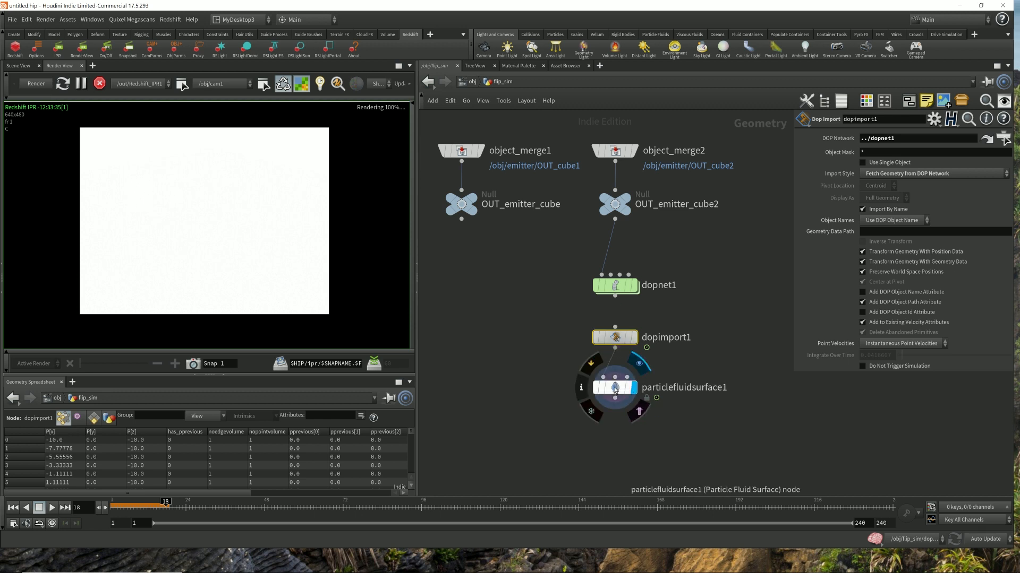
- Examine the meshed fluid in the render view and compare dopimport1 with particlefluidsurface1
{"action": "left_click", "coordinate": [633, 388]}
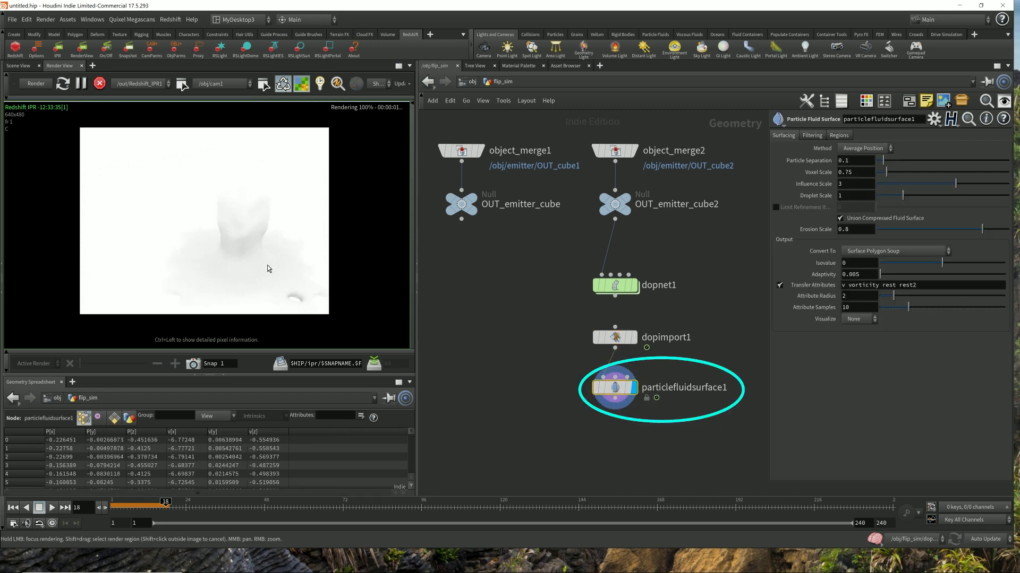
{"action": "scroll", "coordinate": [215, 219], "scroll_direction": "up", "scroll_amount": 2}
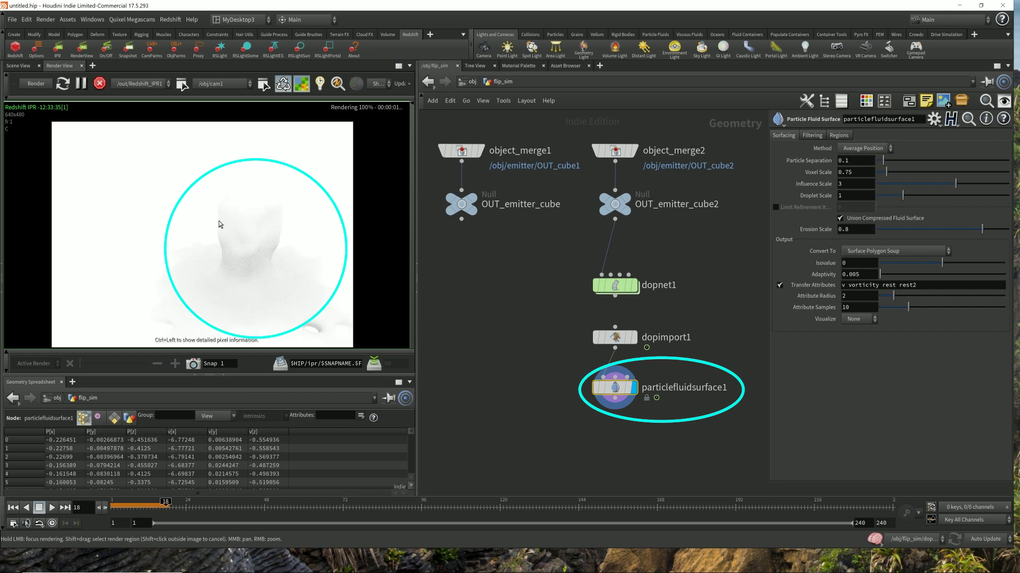
{"action": "middle_click_drag", "start_coordinate": [248, 240], "coordinate": [250, 230]}
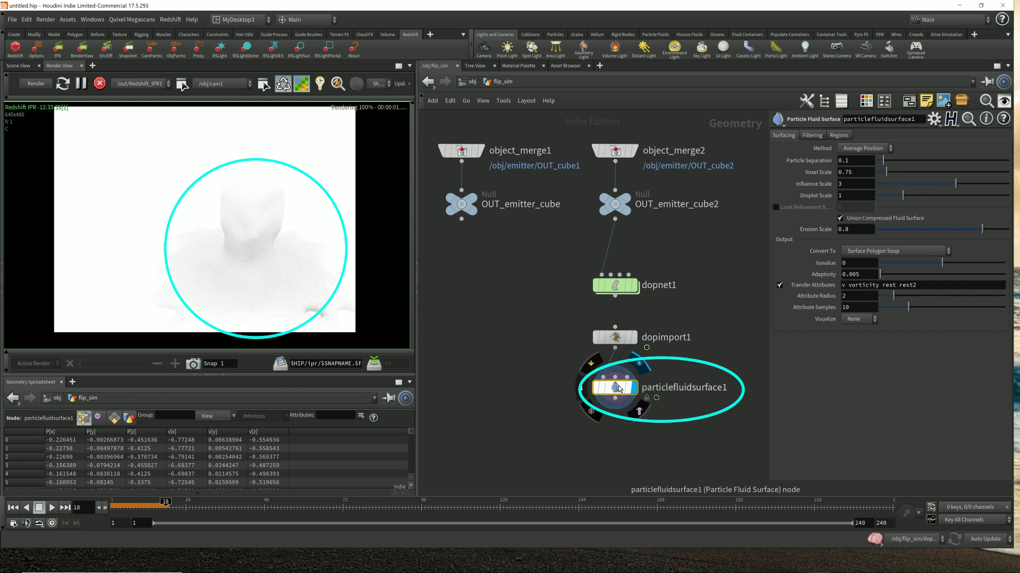
{"action": "left_click", "coordinate": [616, 339]}
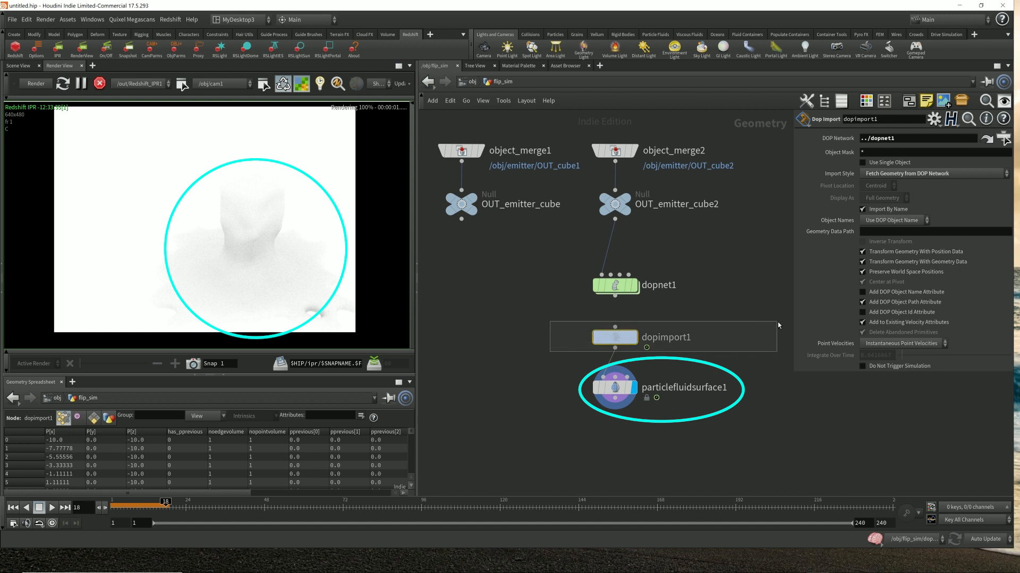
{"action": "left_click", "coordinate": [616, 391]}
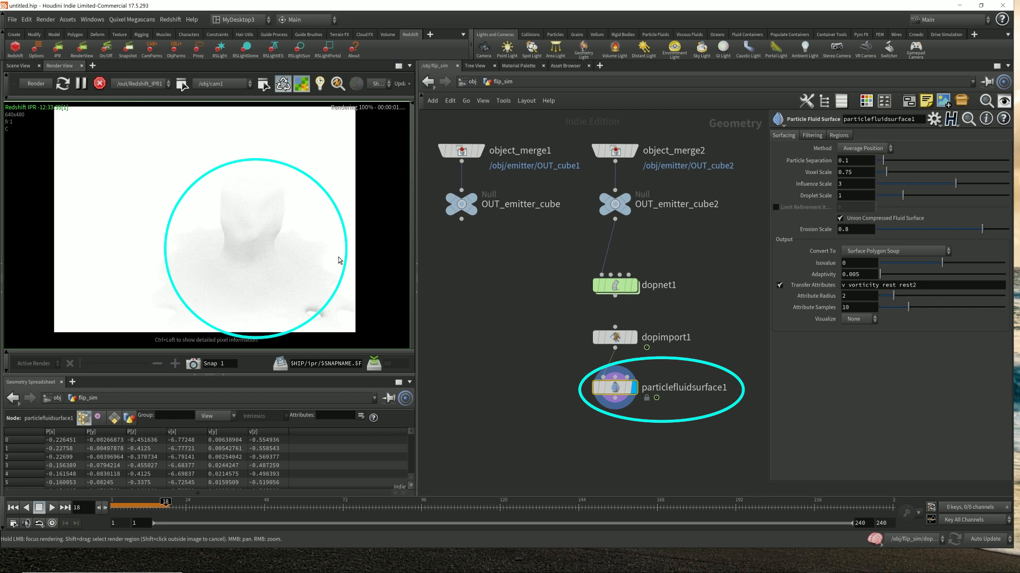
{"action": "mouse_move", "coordinate": [619, 155]}
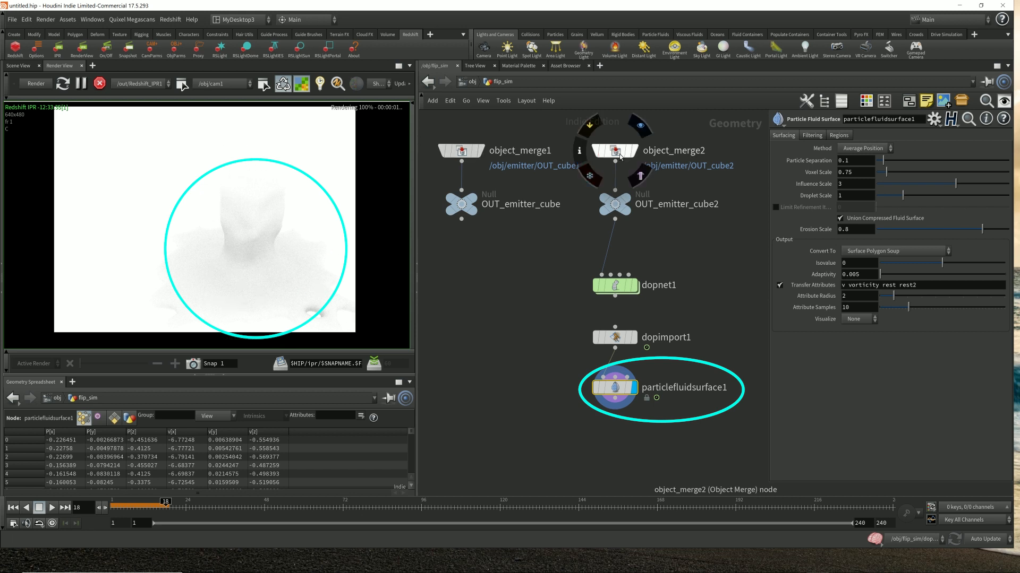
- Add a Material node fed by particlefluidsurface1, align it directly beneath and make it the displayed node
{"action": "left_click", "coordinate": [614, 410]}
{"action": "key", "text": "Tab"}
{"action": "type", "text": "mate"}
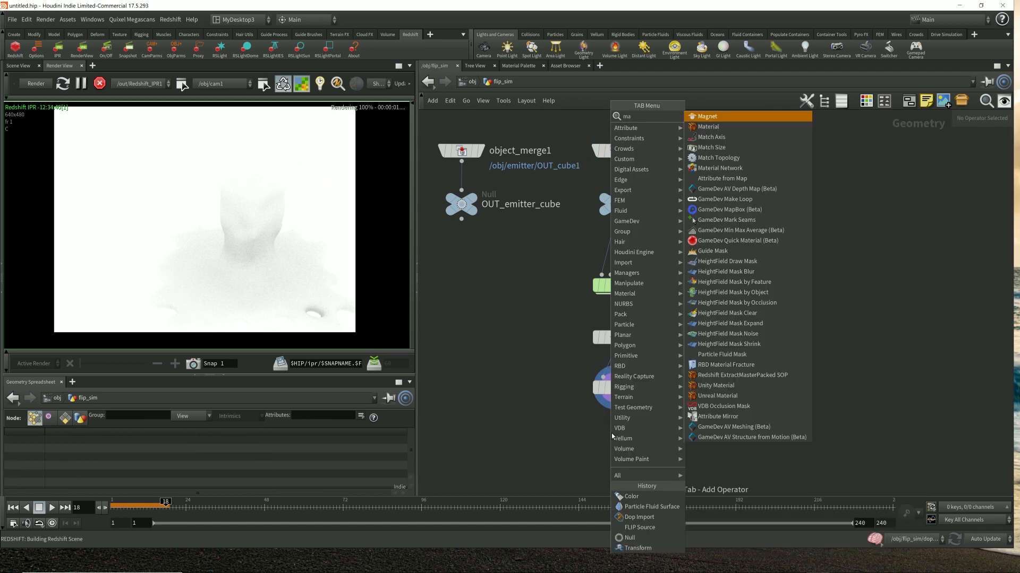
{"action": "key", "text": "Return"}
{"action": "left_click", "coordinate": [612, 437]}
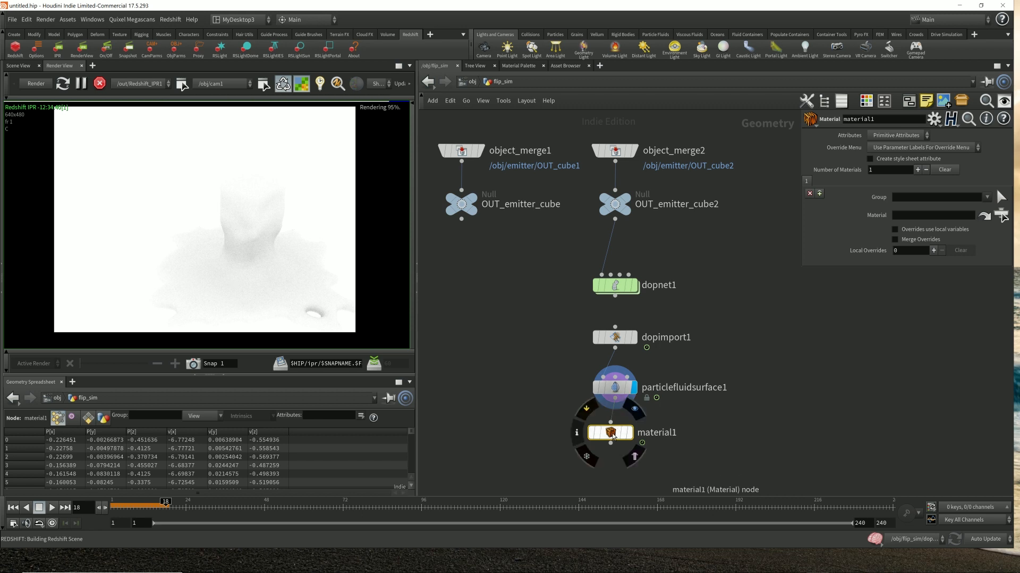
{"action": "left_click", "coordinate": [638, 414]}
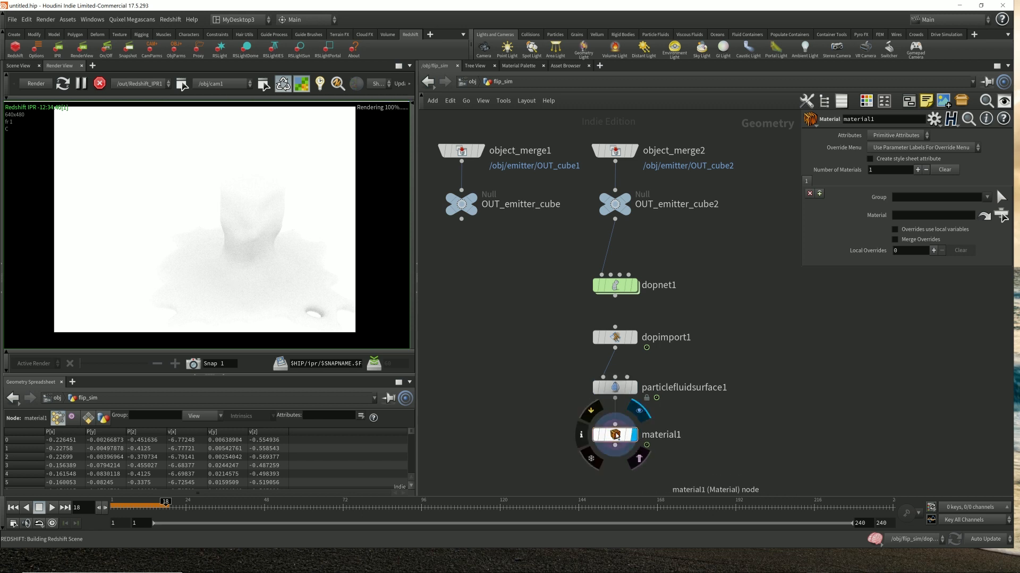
- Check the operators material1 can reference, then look through the Redshift shaders offered in the shop network
{"action": "left_click", "coordinate": [984, 216]}
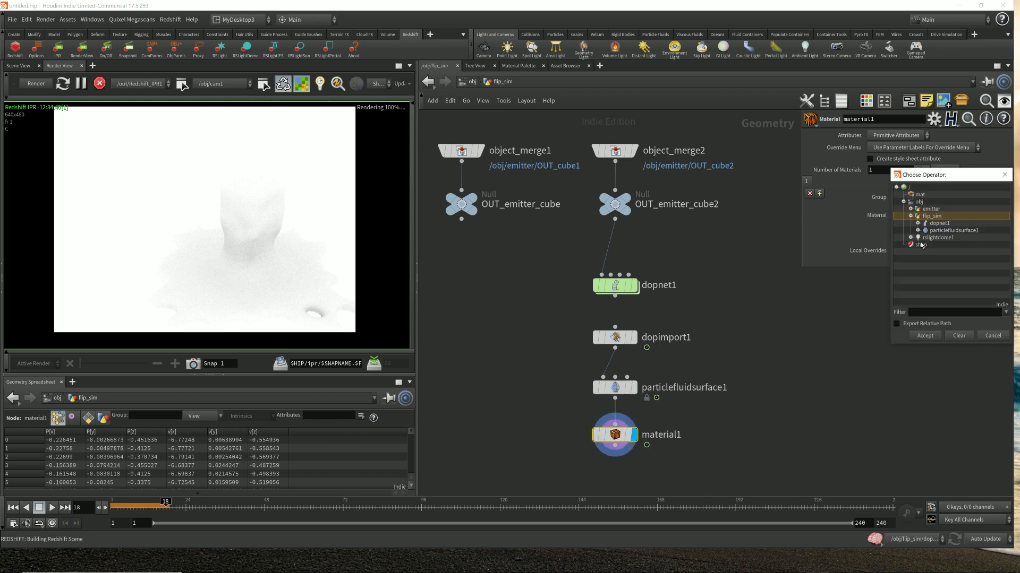
{"action": "left_click", "coordinate": [993, 336]}
{"action": "left_click", "coordinate": [474, 83]}
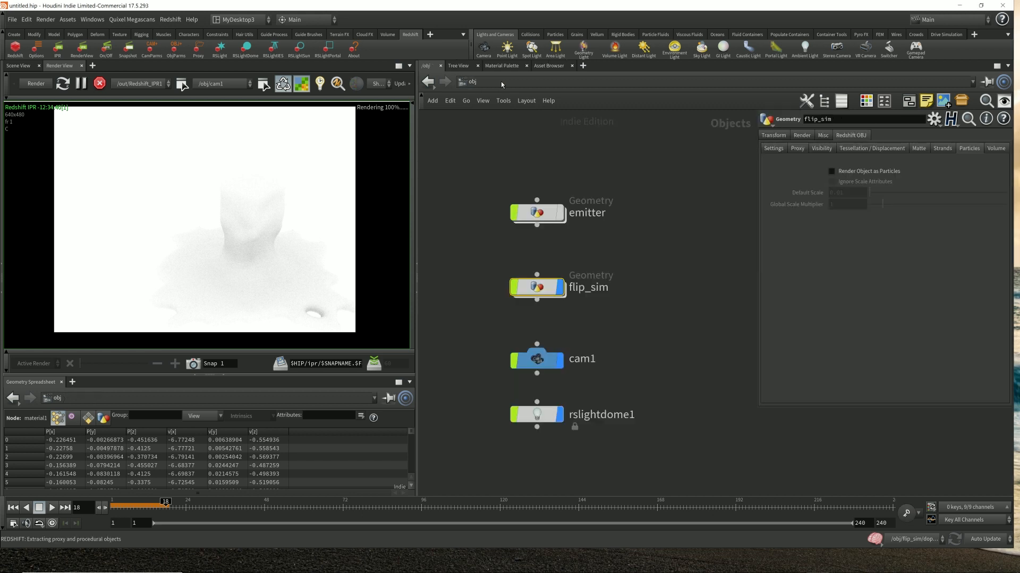
{"action": "left_click", "coordinate": [472, 83]}
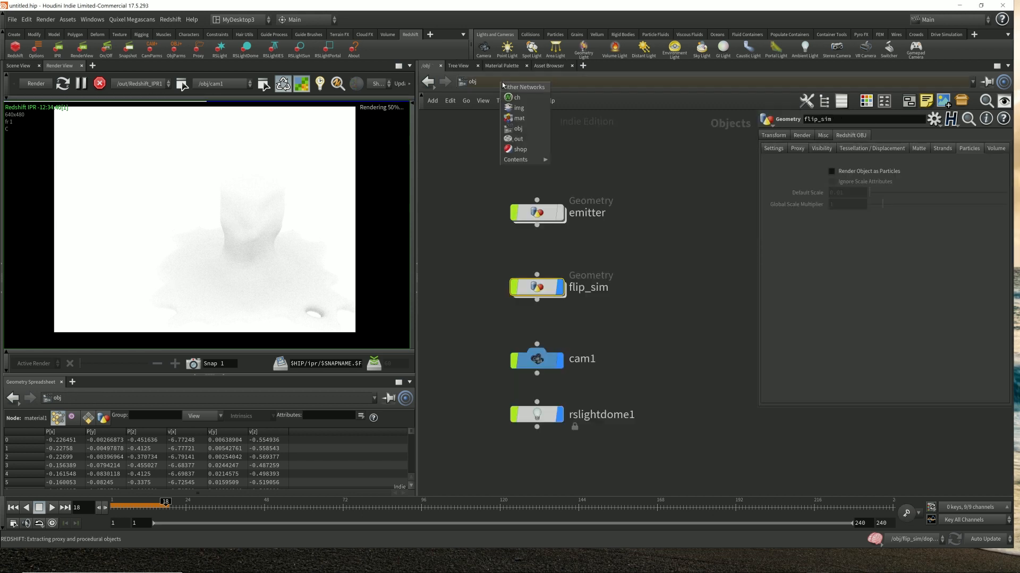
{"action": "left_click", "coordinate": [520, 150]}
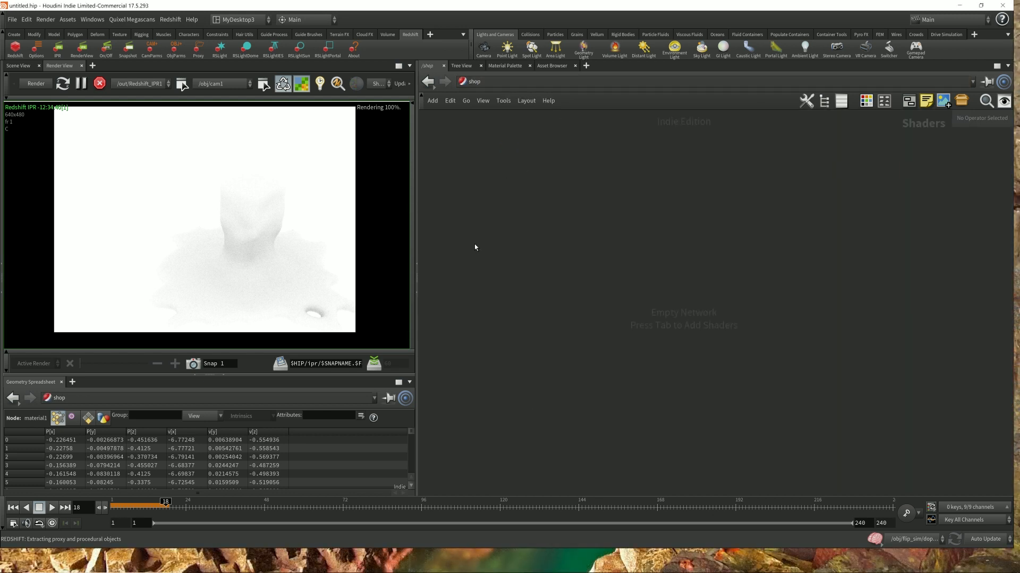
{"action": "left_click", "coordinate": [502, 83]}
{"action": "left_click", "coordinate": [515, 152]}
{"action": "key", "text": "Tab"}
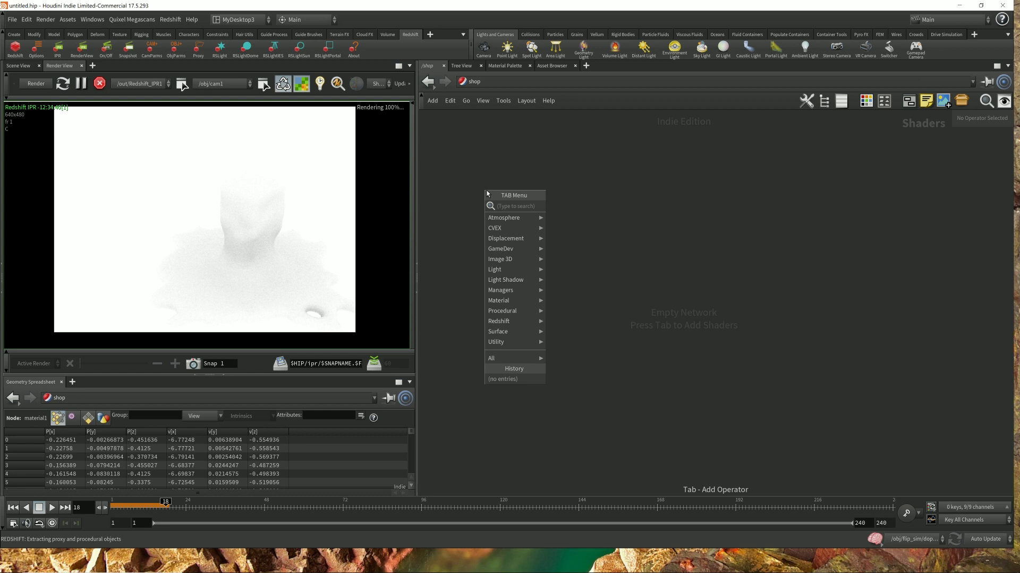
{"action": "type", "text": "rs"}
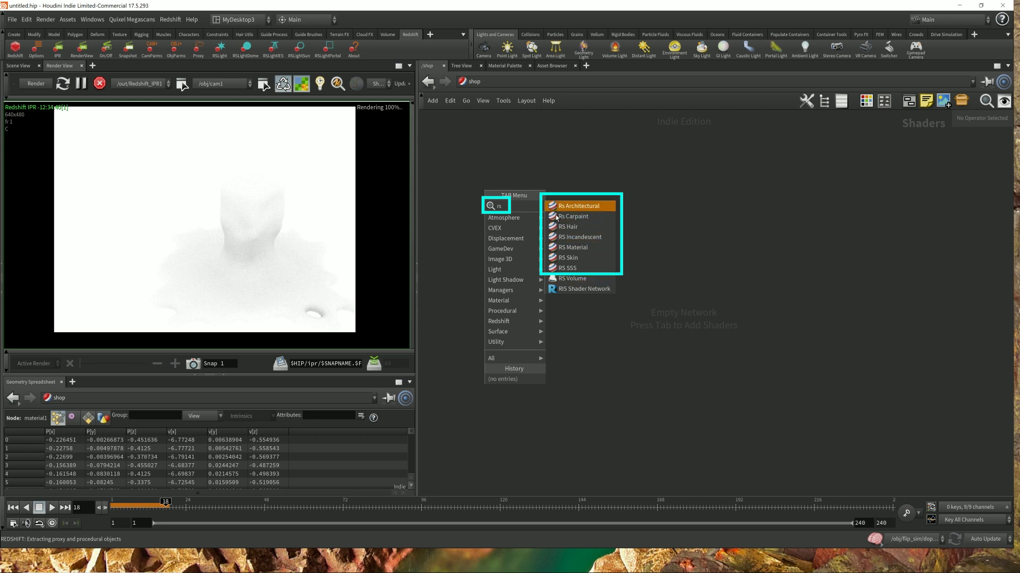
{"action": "left_click", "coordinate": [566, 189]}
- Add an RS Material node in the mat network and set its preset to Water
{"action": "left_click", "coordinate": [502, 86]}
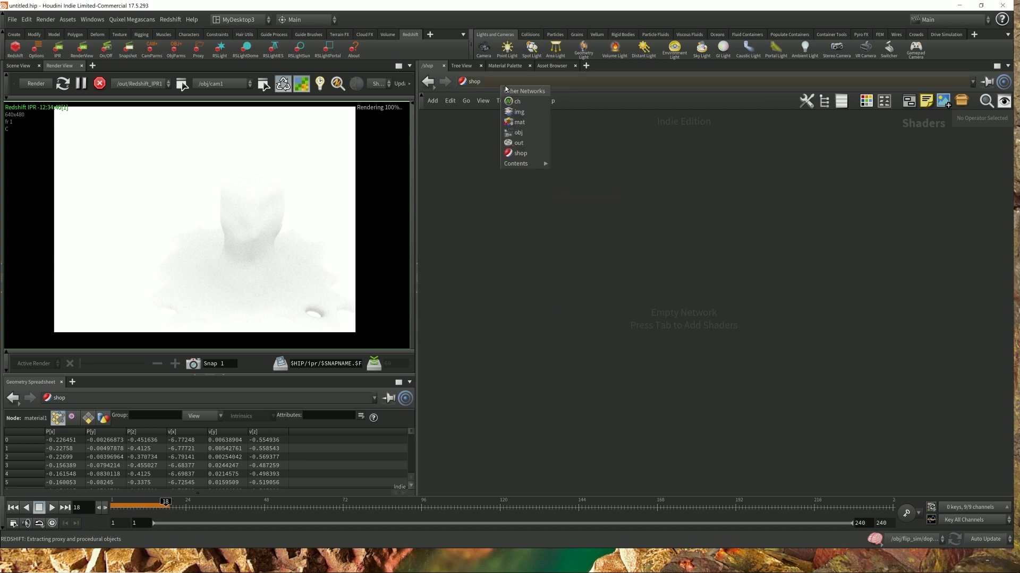
{"action": "left_click", "coordinate": [522, 123]}
{"action": "key", "text": "Tab"}
{"action": "type", "text": "rs"}
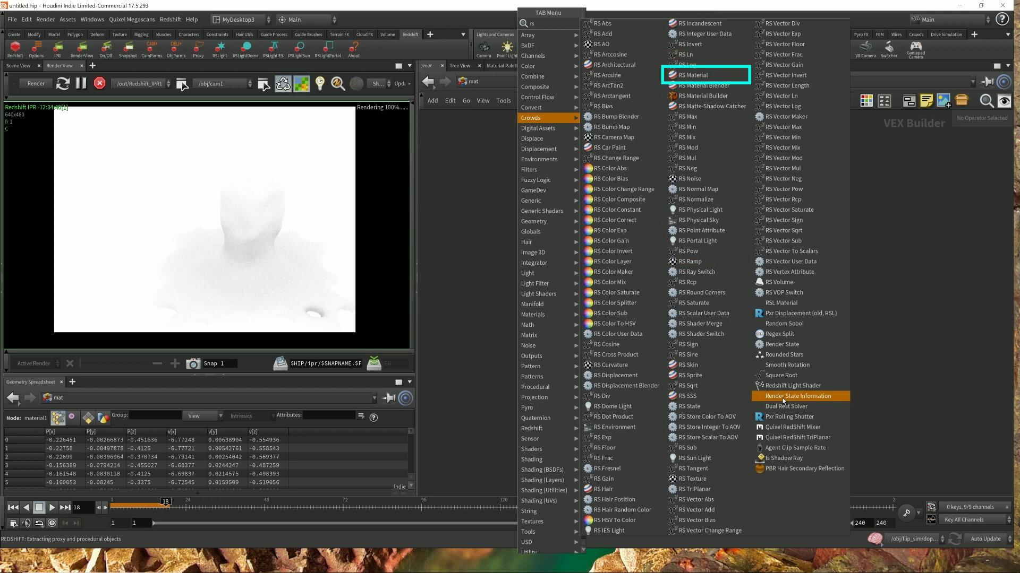
{"action": "left_click", "coordinate": [693, 74]}
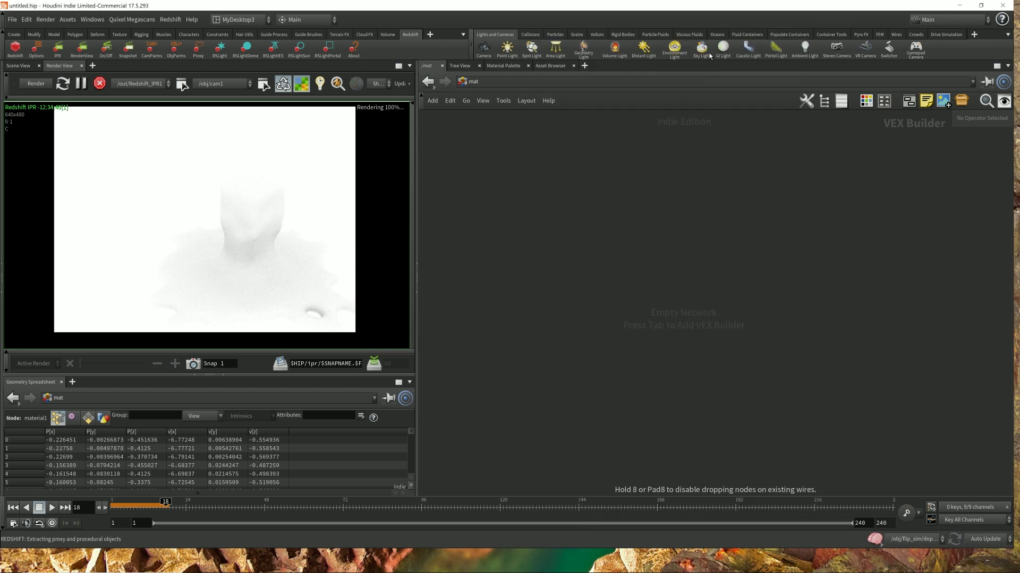
{"action": "left_click", "coordinate": [575, 272]}
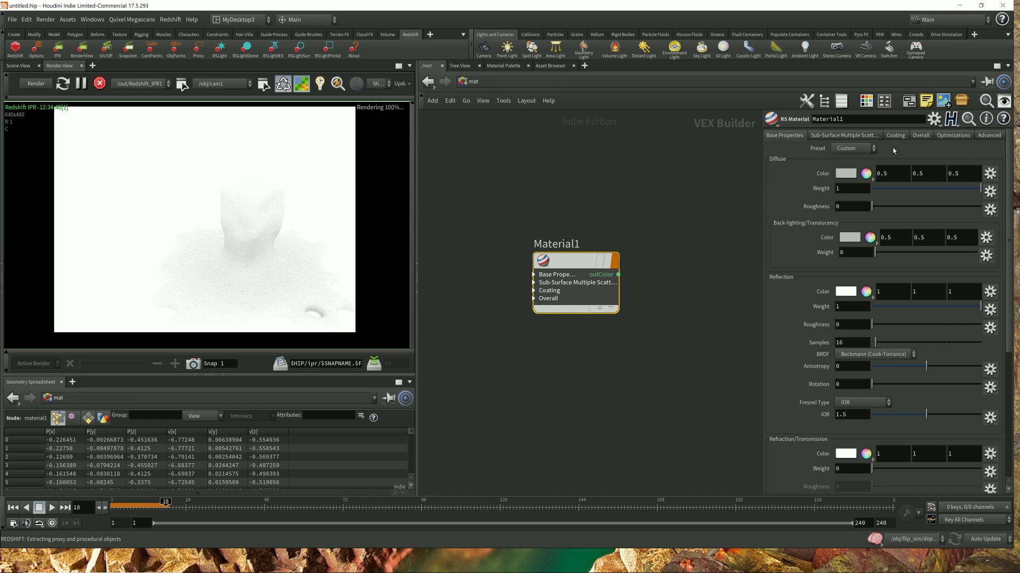
{"action": "left_click", "coordinate": [860, 150]}
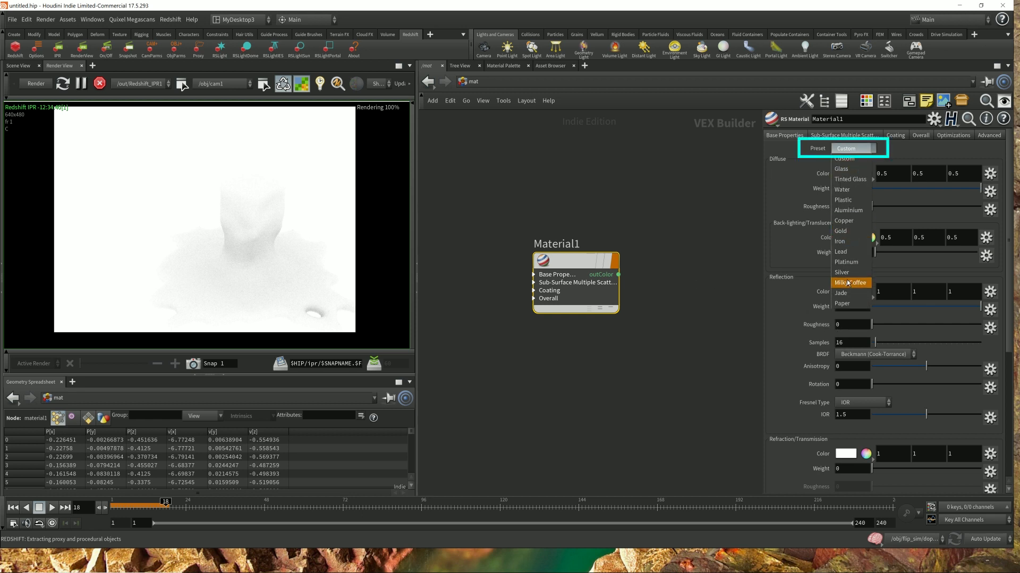
{"action": "left_click", "coordinate": [849, 190]}
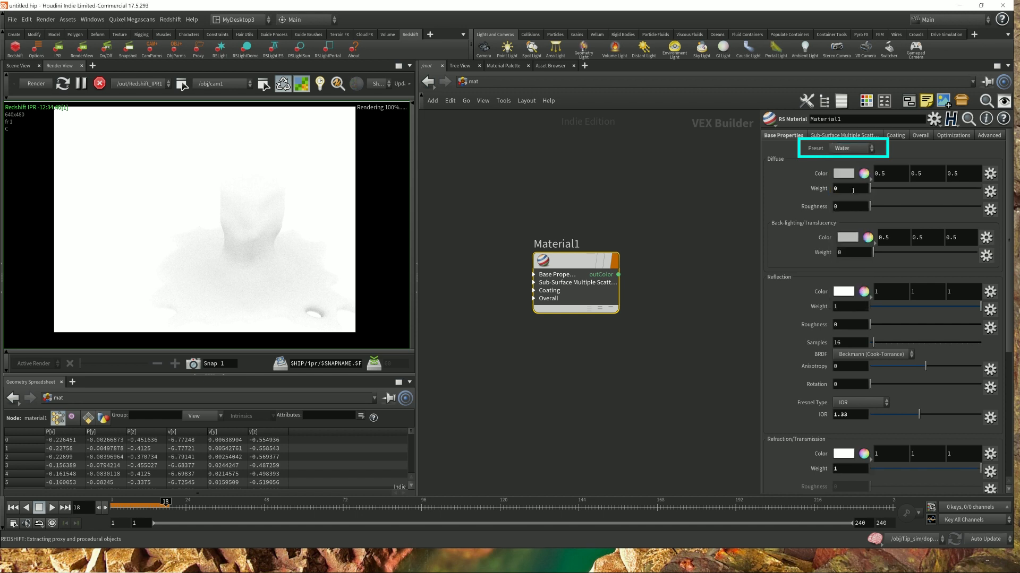
- Switch to the shop network and add an RS Material shader there
{"action": "left_click", "coordinate": [505, 84]}
{"action": "left_click", "coordinate": [523, 149]}
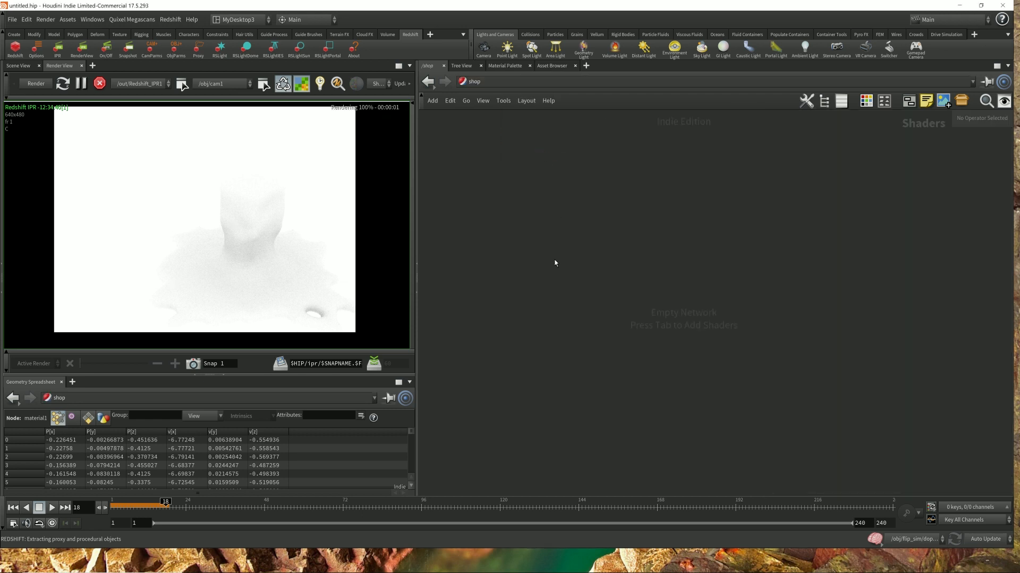
{"action": "key", "text": "Tab"}
{"action": "type", "text": "rs"}
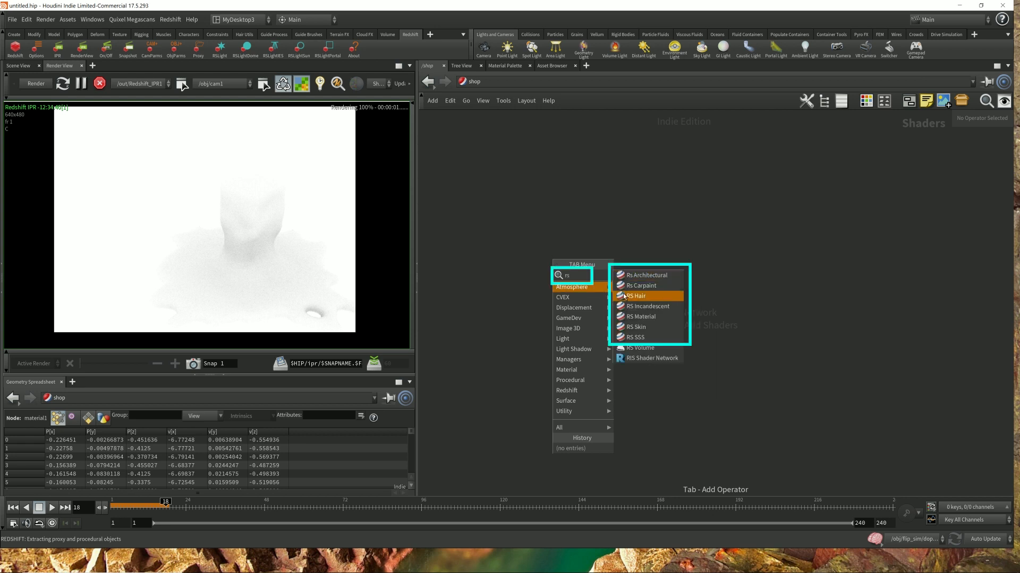
{"action": "left_click", "coordinate": [648, 316]}
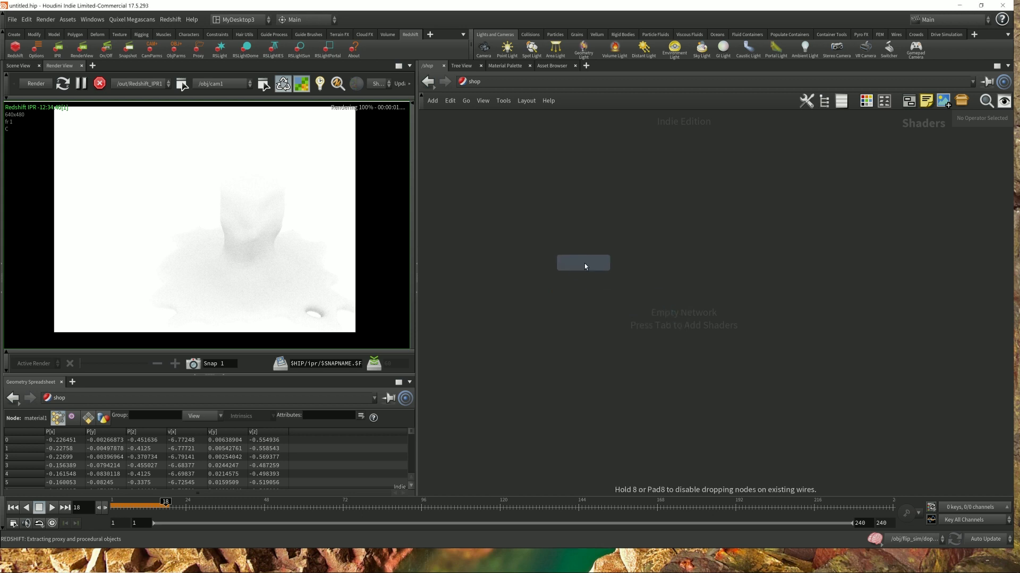
{"action": "left_click", "coordinate": [584, 264]}
- Apply the Water preset to the shop network's RS Material and rename it RS_water_Material1
{"action": "left_click", "coordinate": [851, 149]}
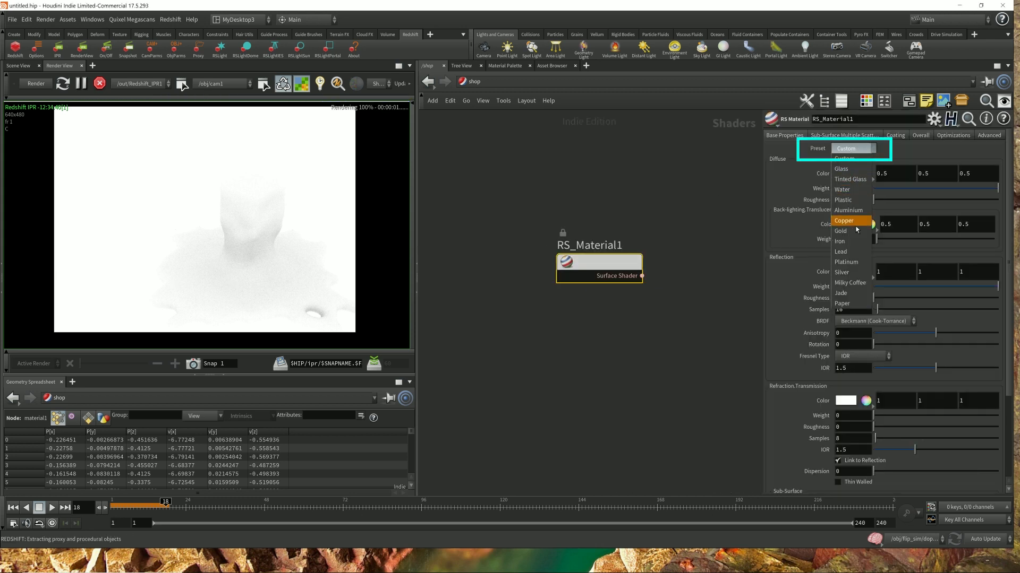
{"action": "left_click", "coordinate": [853, 190]}
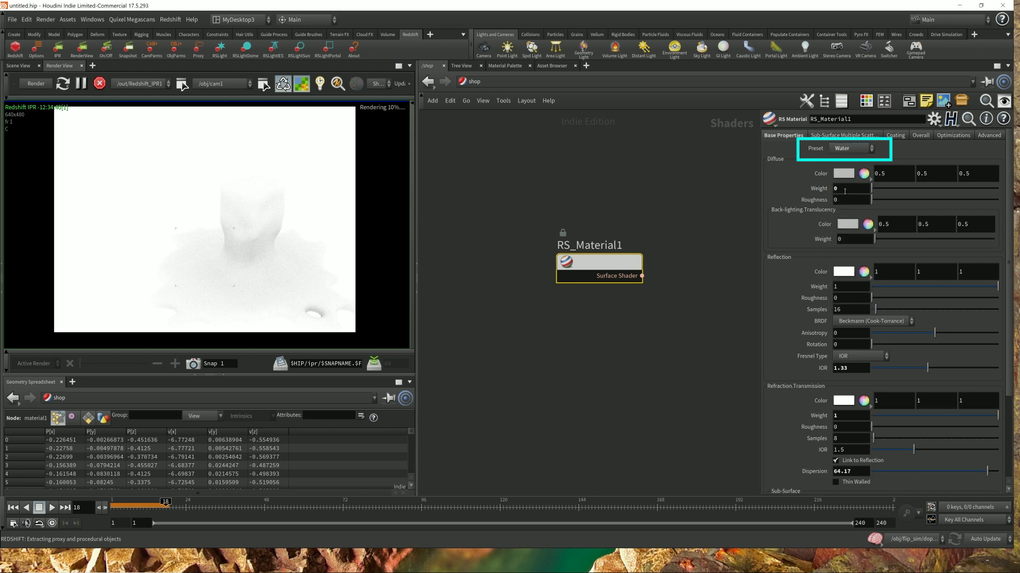
{"action": "double_click", "coordinate": [580, 245]}
{"action": "type", "text": "water_"}
{"action": "key", "text": "Return"}
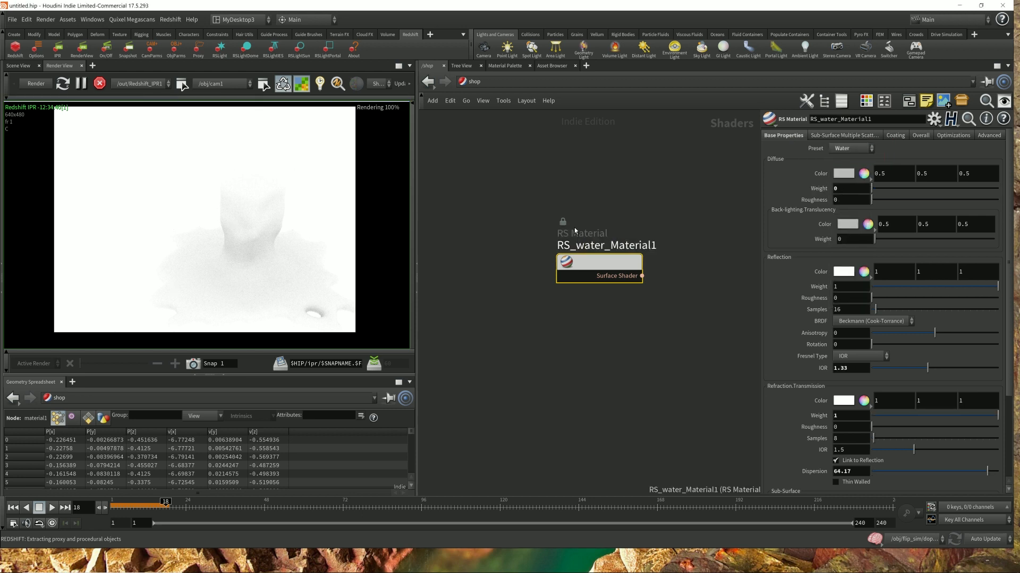
- Set the Transmittance Color of RS_water_Material1 to teal (0, 0.5, 0.5)
{"action": "scroll", "coordinate": [847, 397], "scroll_direction": "down", "scroll_amount": 3}
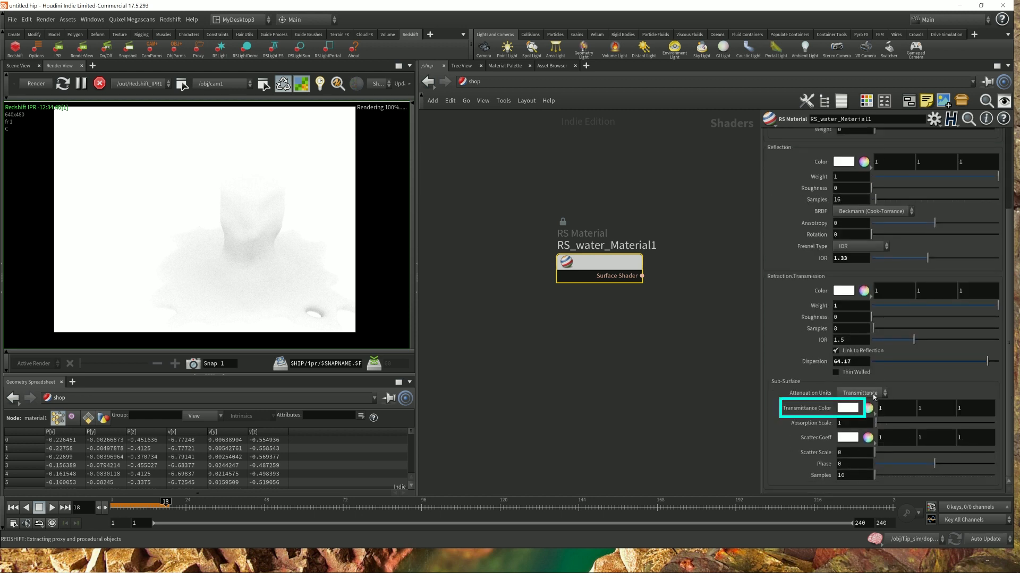
{"action": "left_click", "coordinate": [847, 408]}
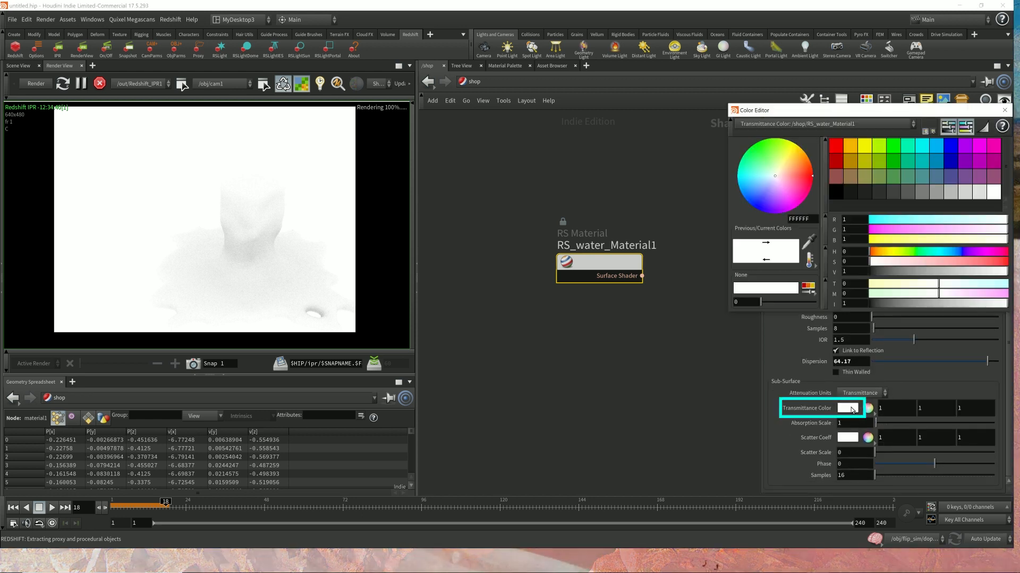
{"action": "left_click", "coordinate": [921, 163]}
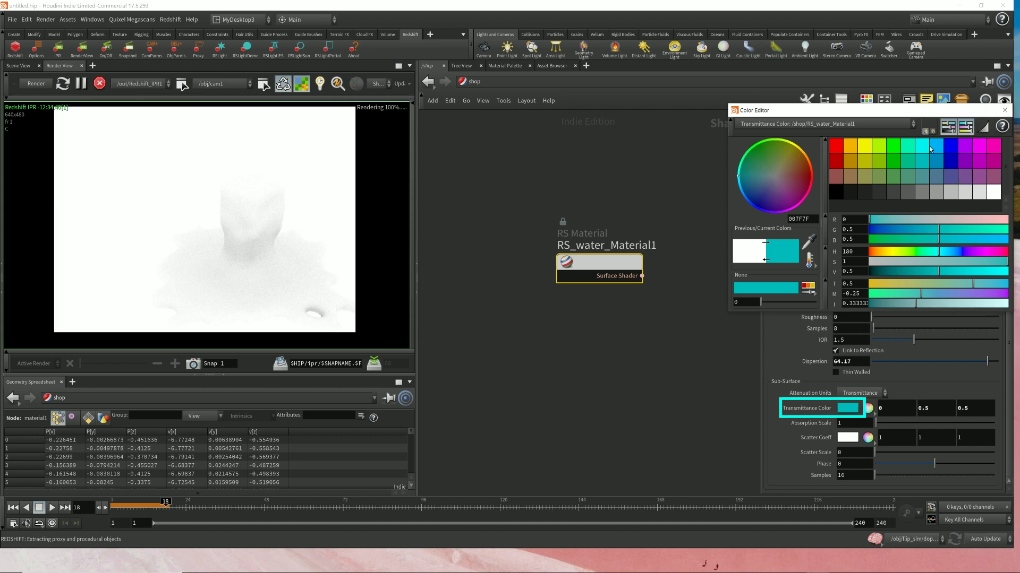
{"action": "left_click", "coordinate": [1004, 110]}
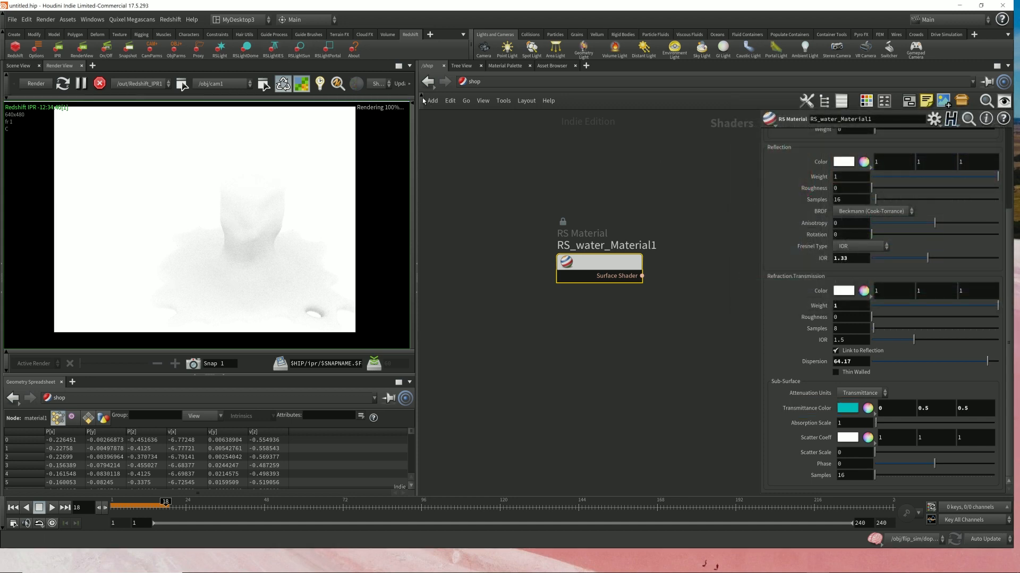
- Return inside flip_sim and assign /shop/RS_water_Material1 as the material on material1
{"action": "left_click", "coordinate": [428, 81]}
{"action": "left_click", "coordinate": [493, 84]}
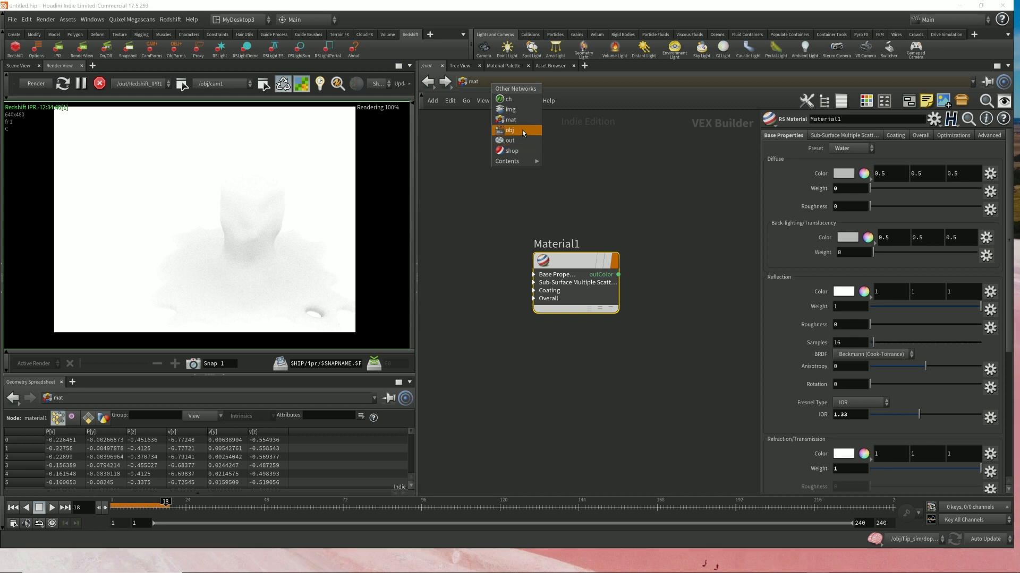
{"action": "left_click", "coordinate": [523, 131]}
{"action": "double_click", "coordinate": [536, 287]}
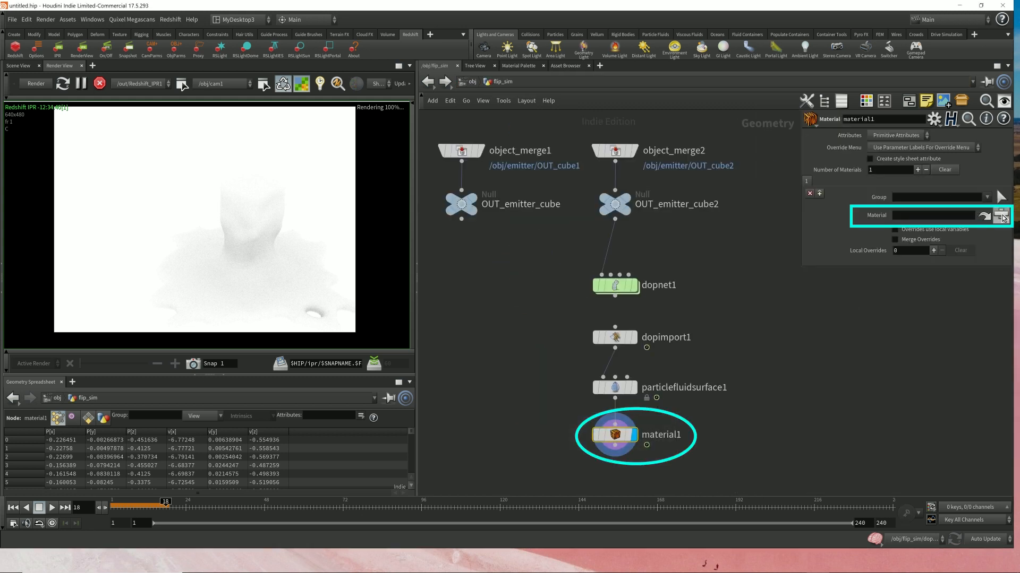
{"action": "left_click", "coordinate": [1001, 215]}
{"action": "left_click", "coordinate": [903, 246]}
{"action": "left_click", "coordinate": [937, 251]}
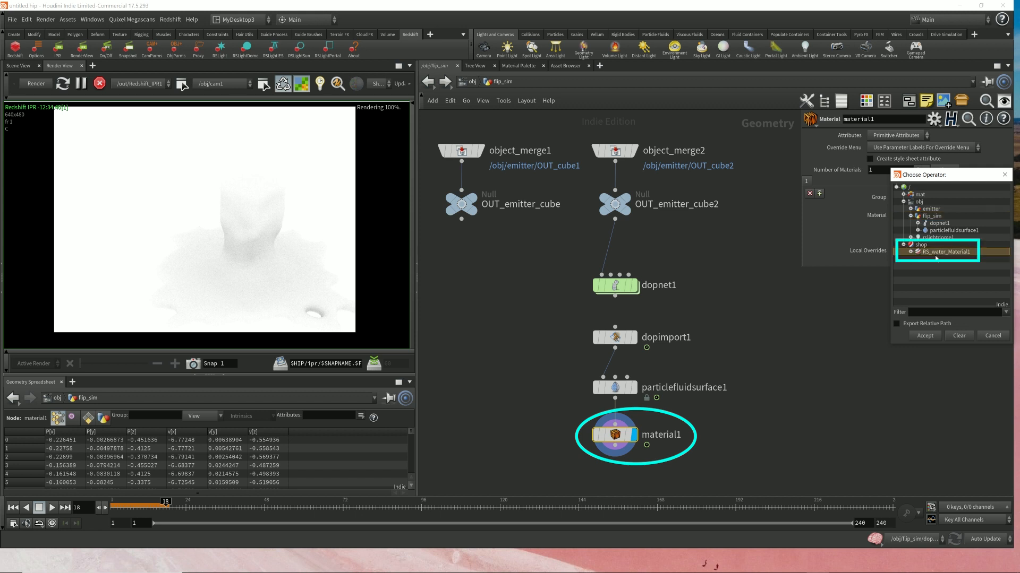
{"action": "left_click", "coordinate": [924, 336]}
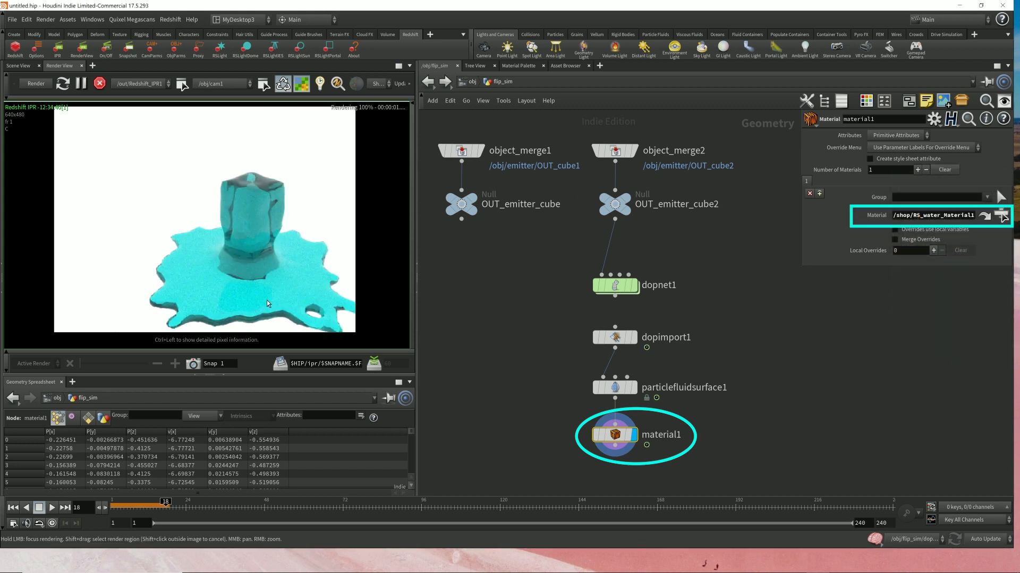
- Add a Null node fed by material1, place it beneath and rename it OUT_render
{"action": "middle_click_drag", "start_coordinate": [727, 422], "coordinate": [725, 329]}
{"action": "left_click", "coordinate": [613, 353]}
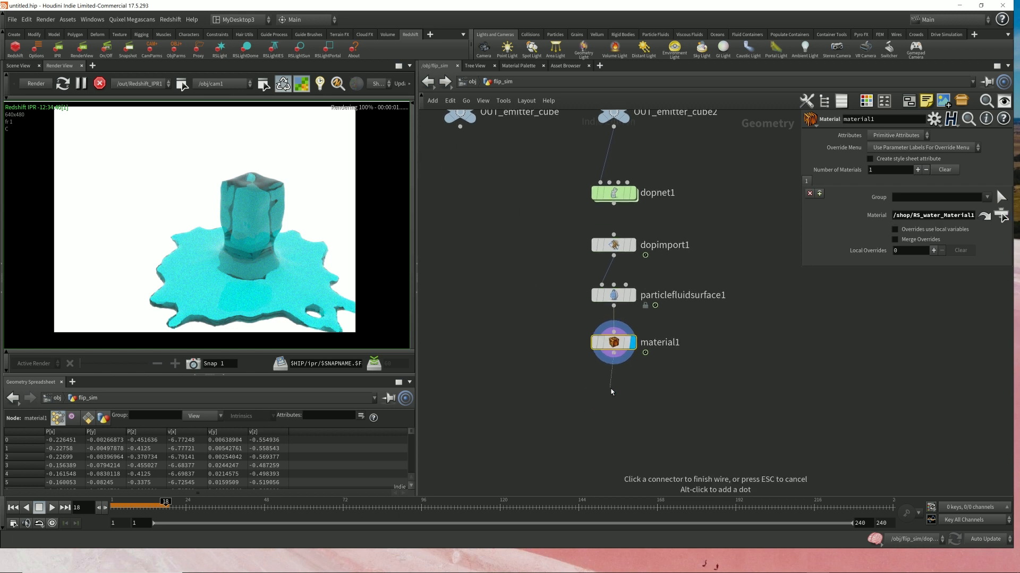
{"action": "key", "text": "Tab"}
{"action": "type", "text": "null"}
{"action": "key", "text": "Return"}
{"action": "left_click", "coordinate": [611, 392]}
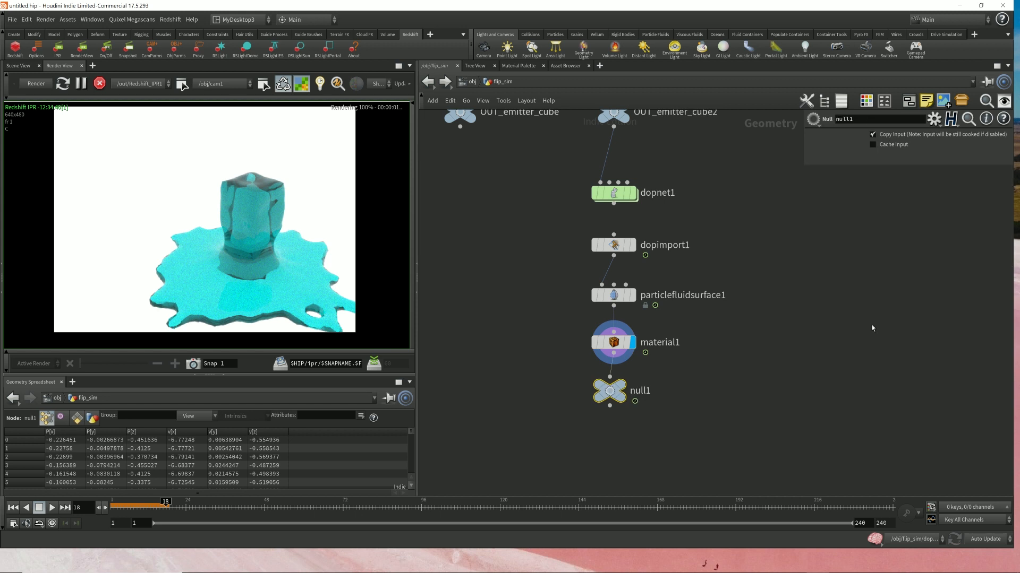
{"action": "double_click", "coordinate": [644, 396]}
{"action": "type", "text": "OU"}
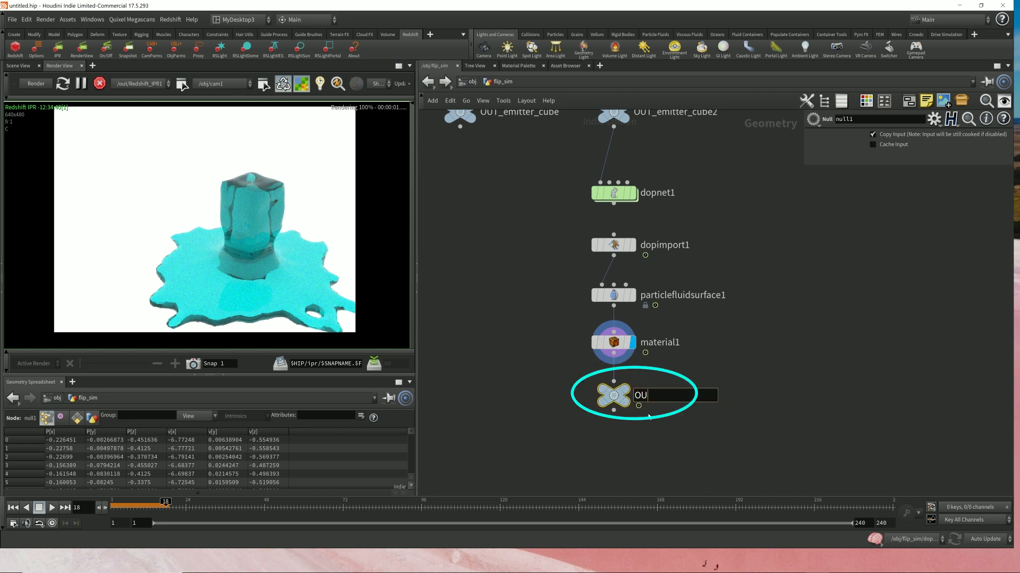
{"action": "type", "text": "T_render"}
{"action": "key", "text": "Return"}
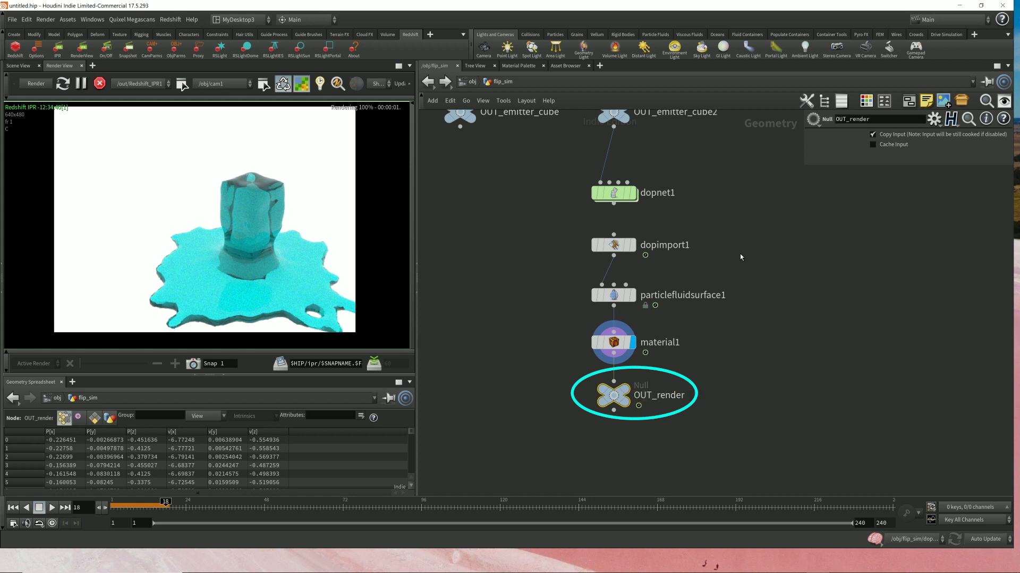
{"action": "key", "text": "h"}
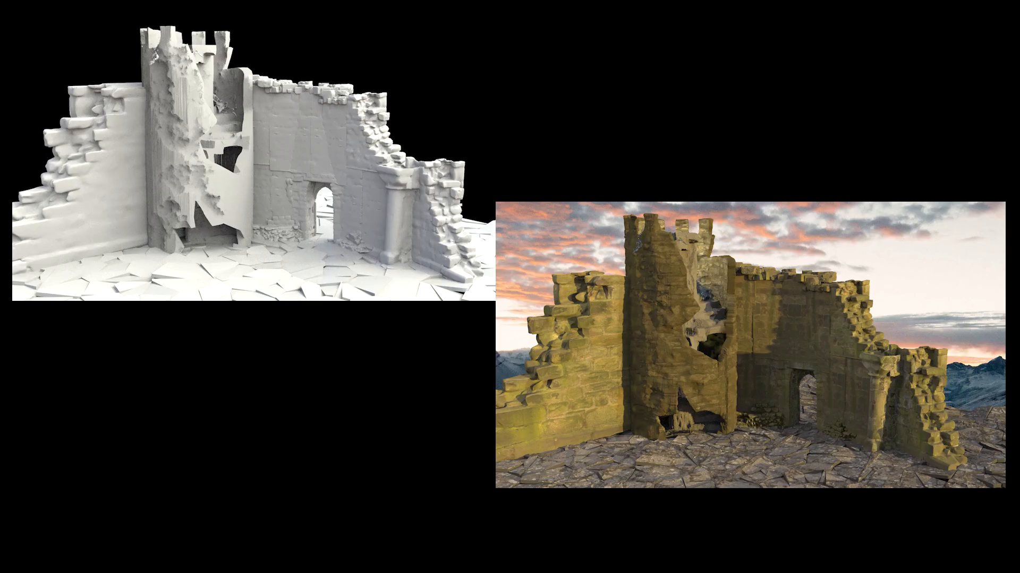